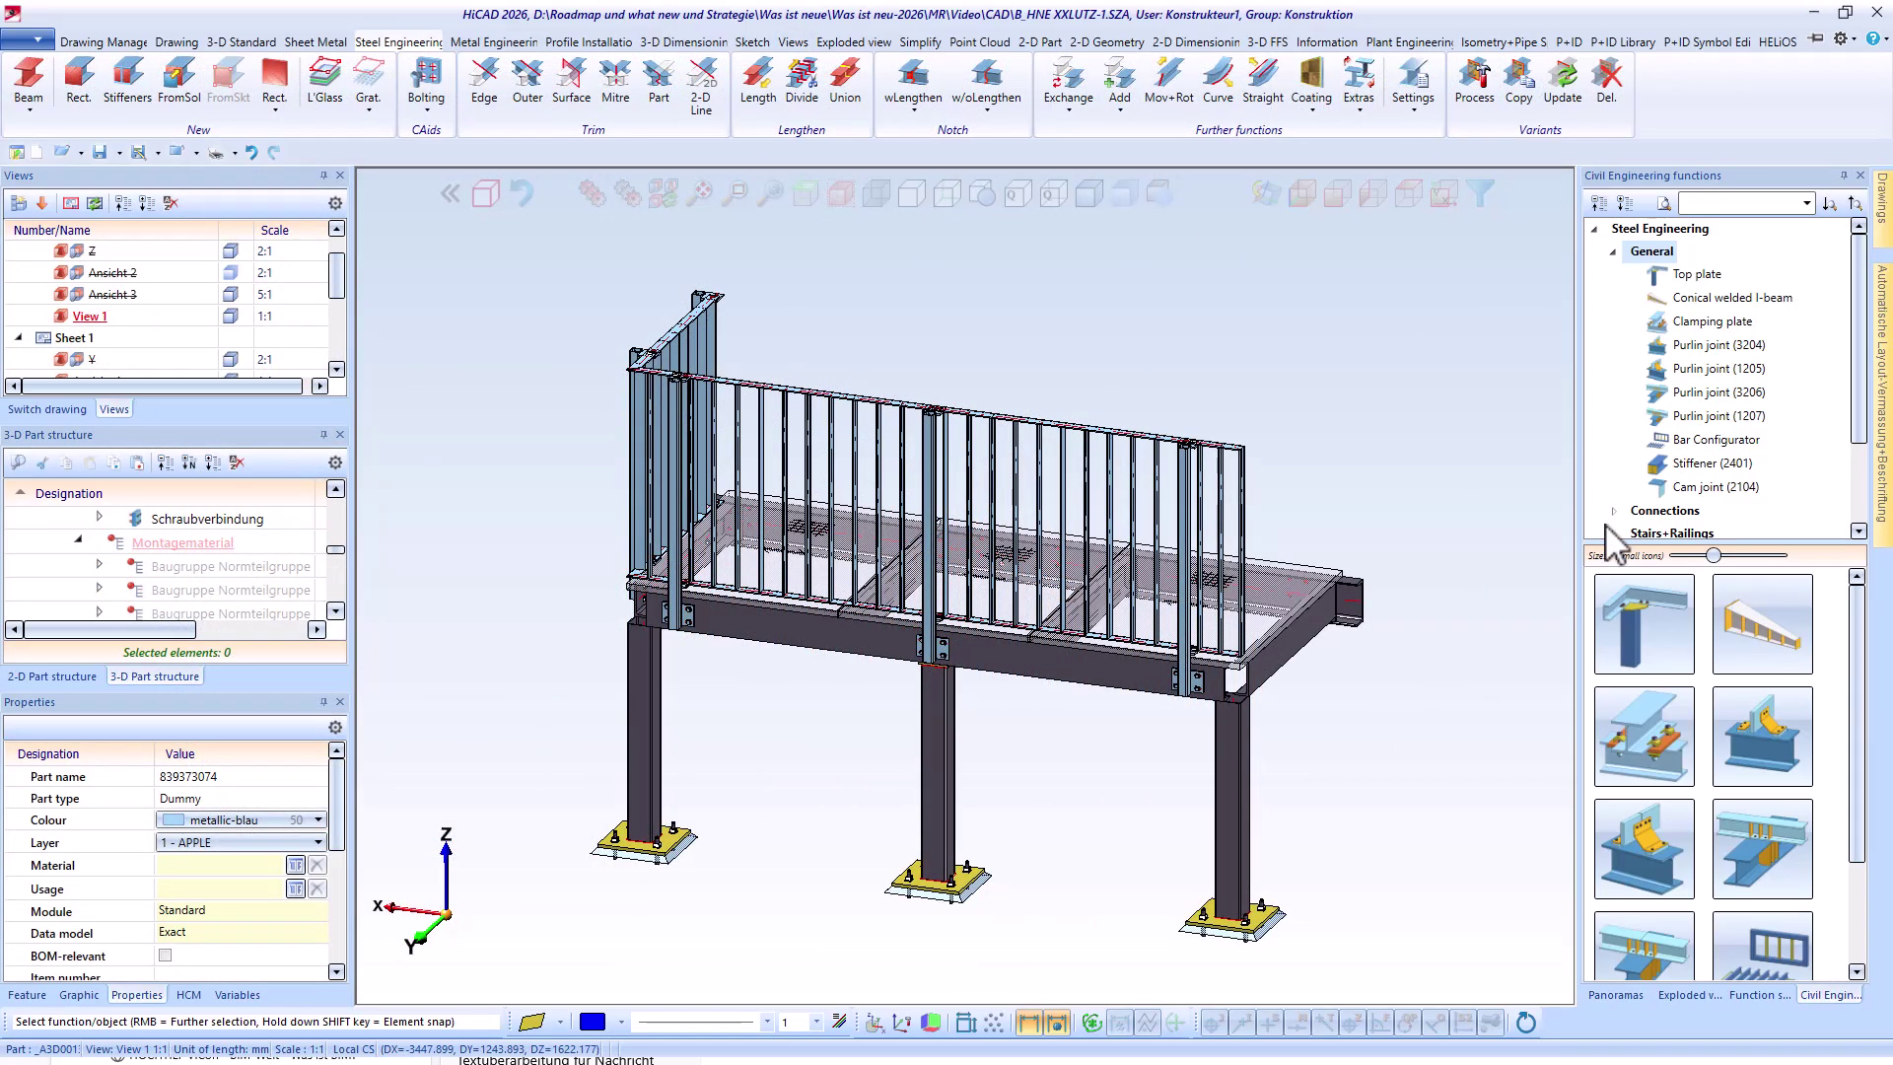
Examine the geometry and bore grid settings of the Top plate connection and leave without inserting it
{"action": "left_click", "coordinate": [1645, 626]}
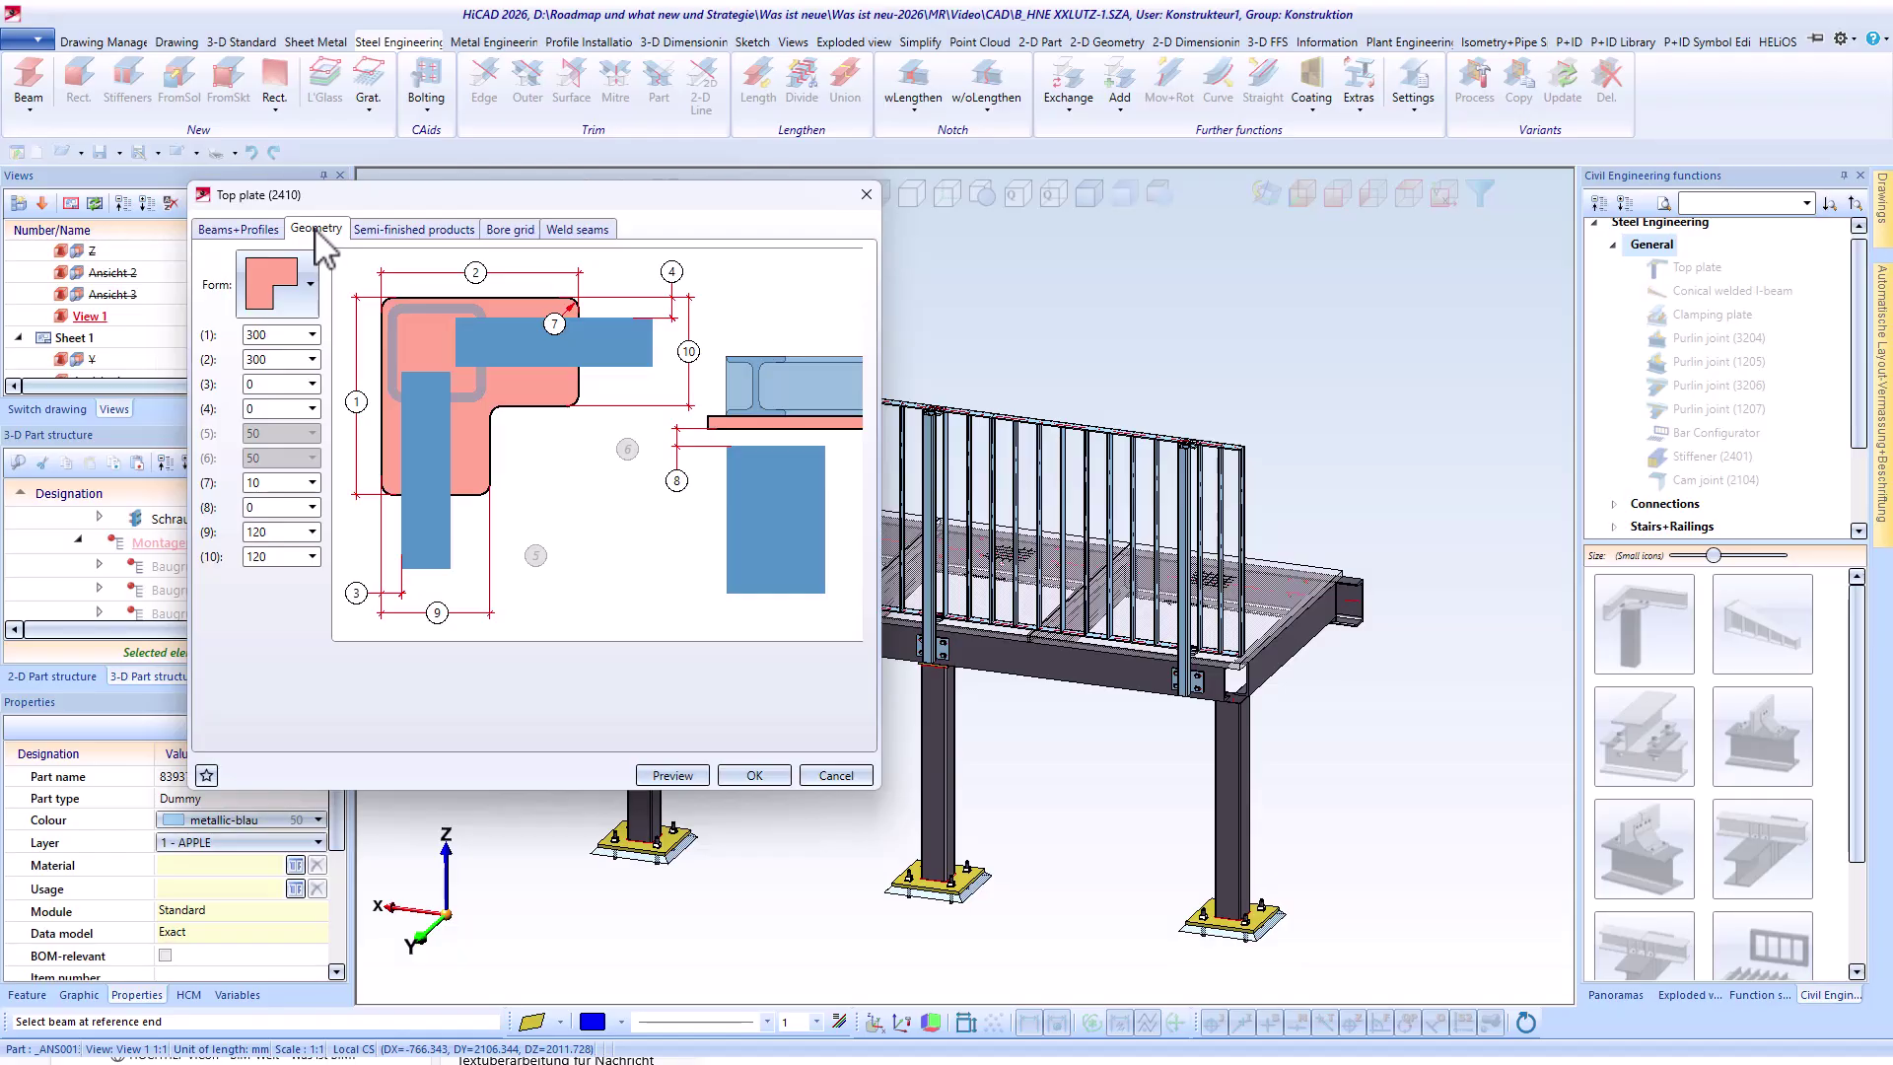
{"action": "left_click", "coordinate": [508, 230]}
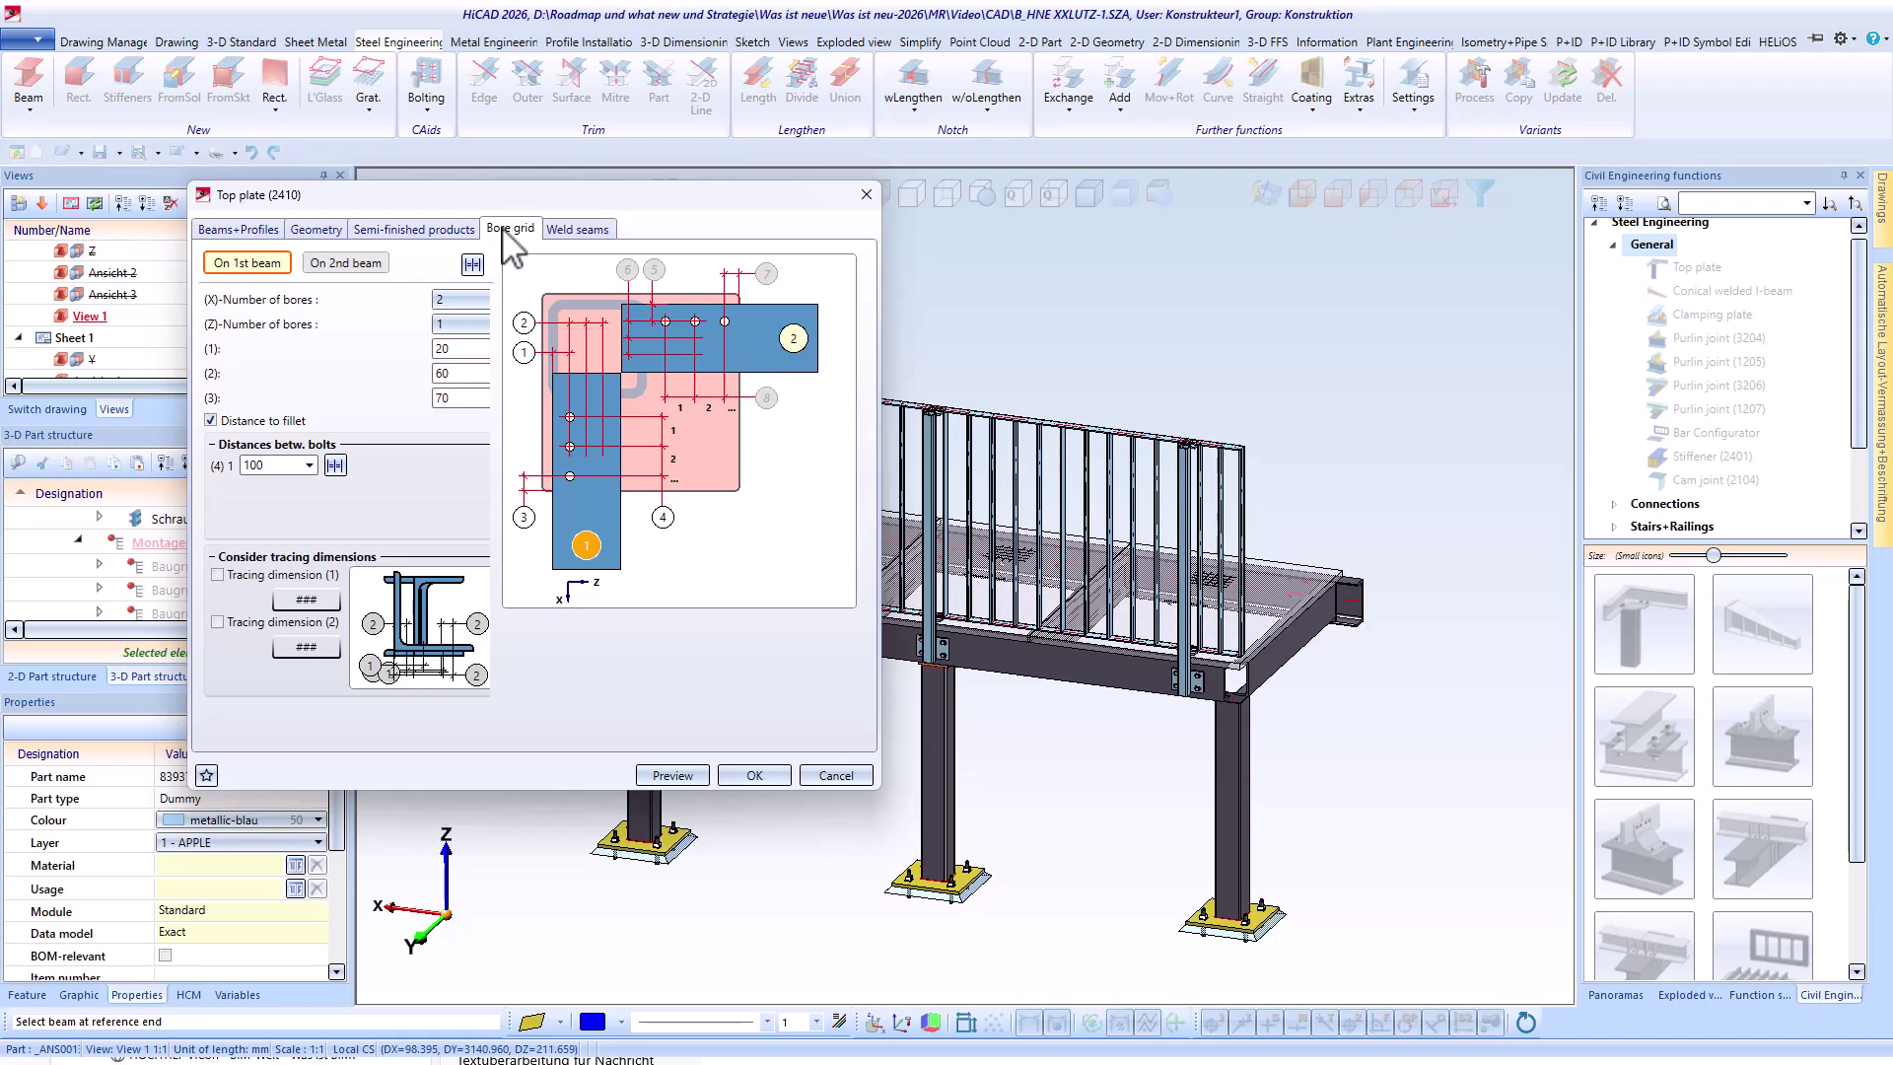
{"action": "left_click", "coordinate": [846, 778]}
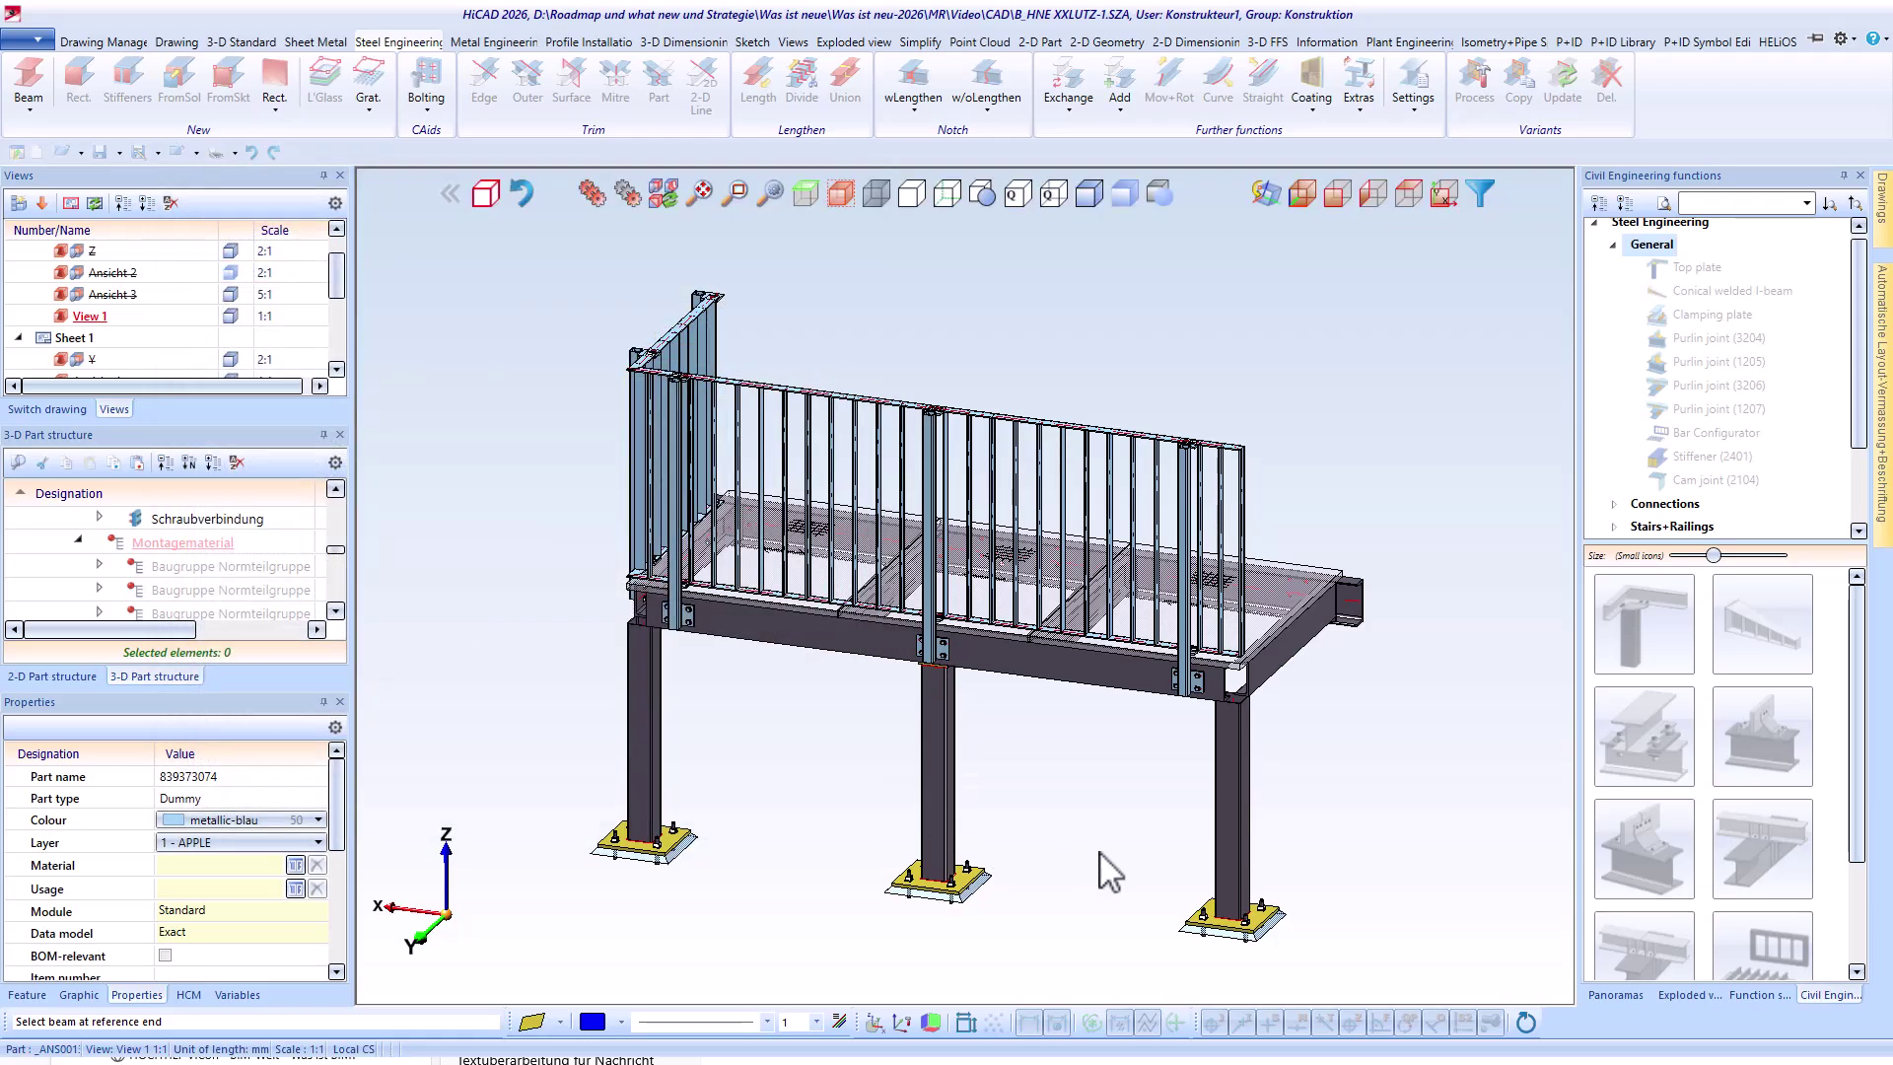
{"action": "key", "text": "Escape"}
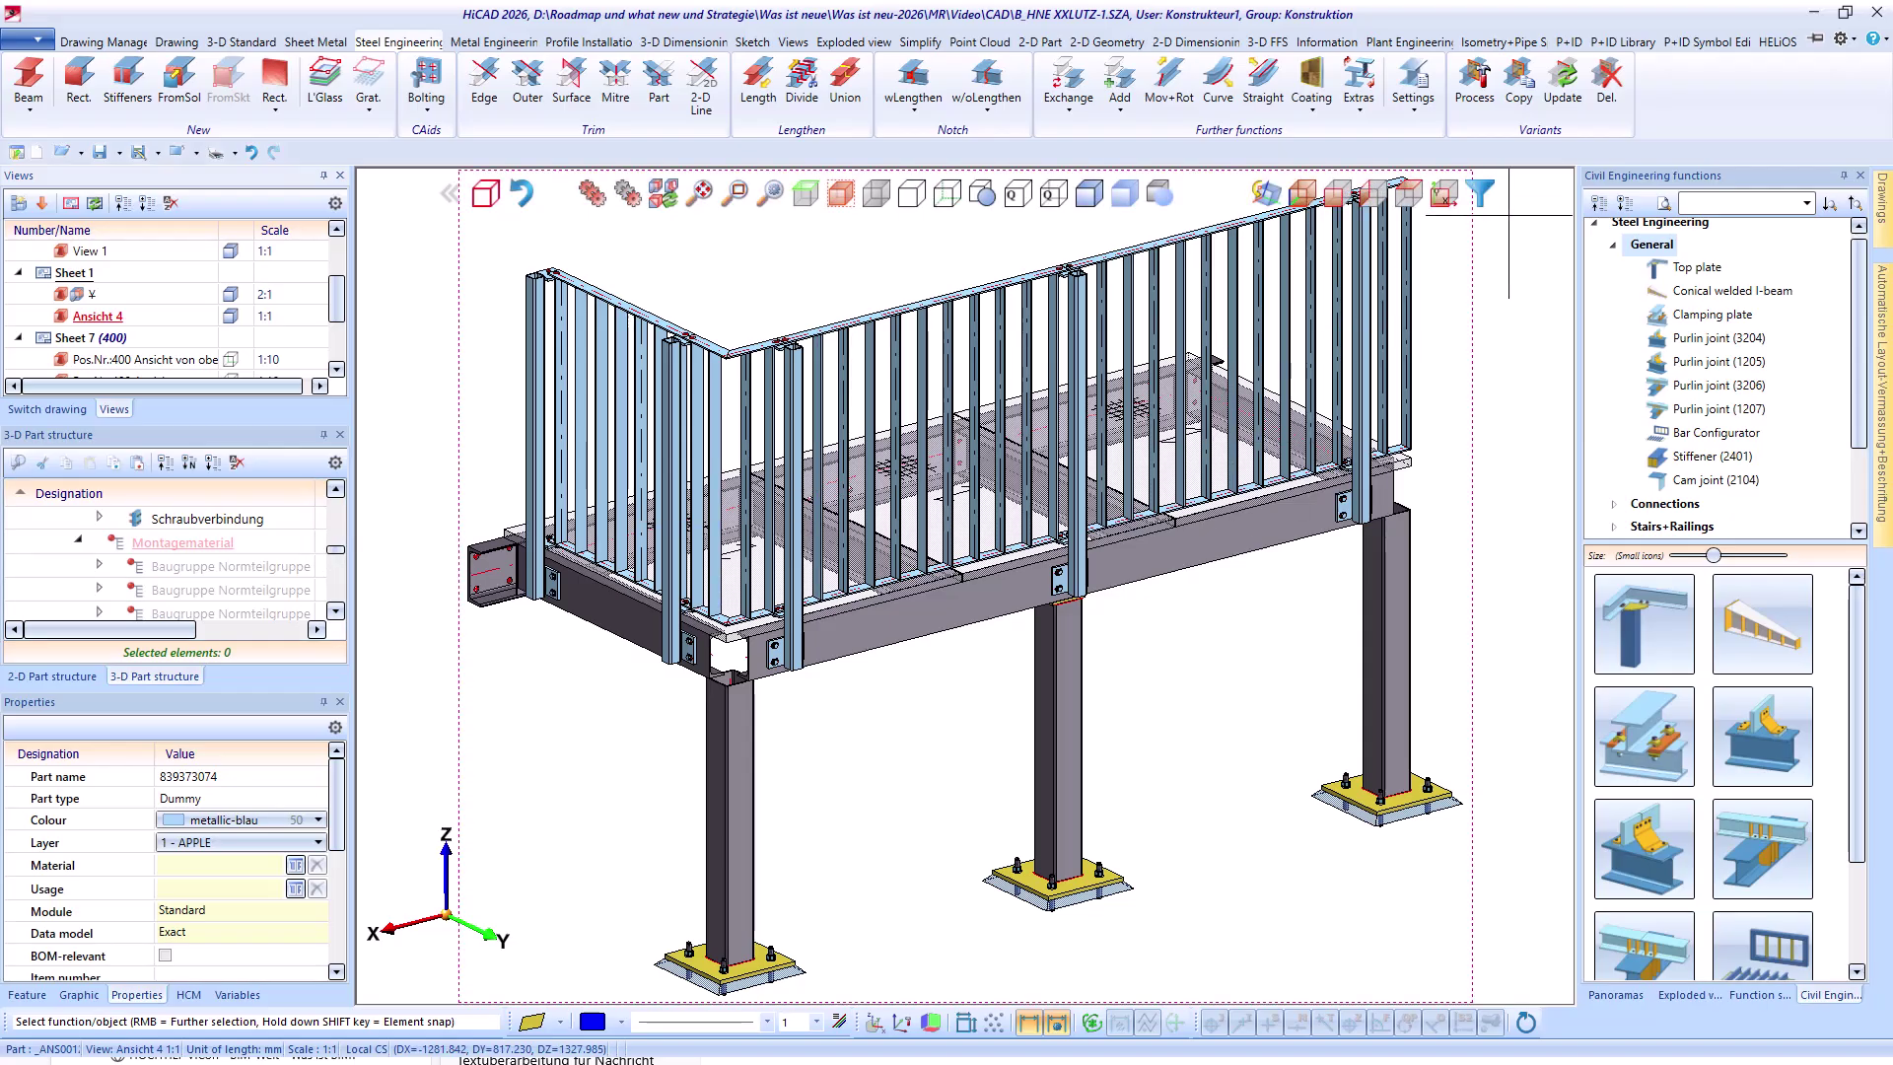
Create a cuboid detail view with edges of about 969 mm around the platform corner above the column, at scale 2:1
{"action": "right_click", "coordinate": [493, 650]}
{"action": "left_click", "coordinate": [781, 70]}
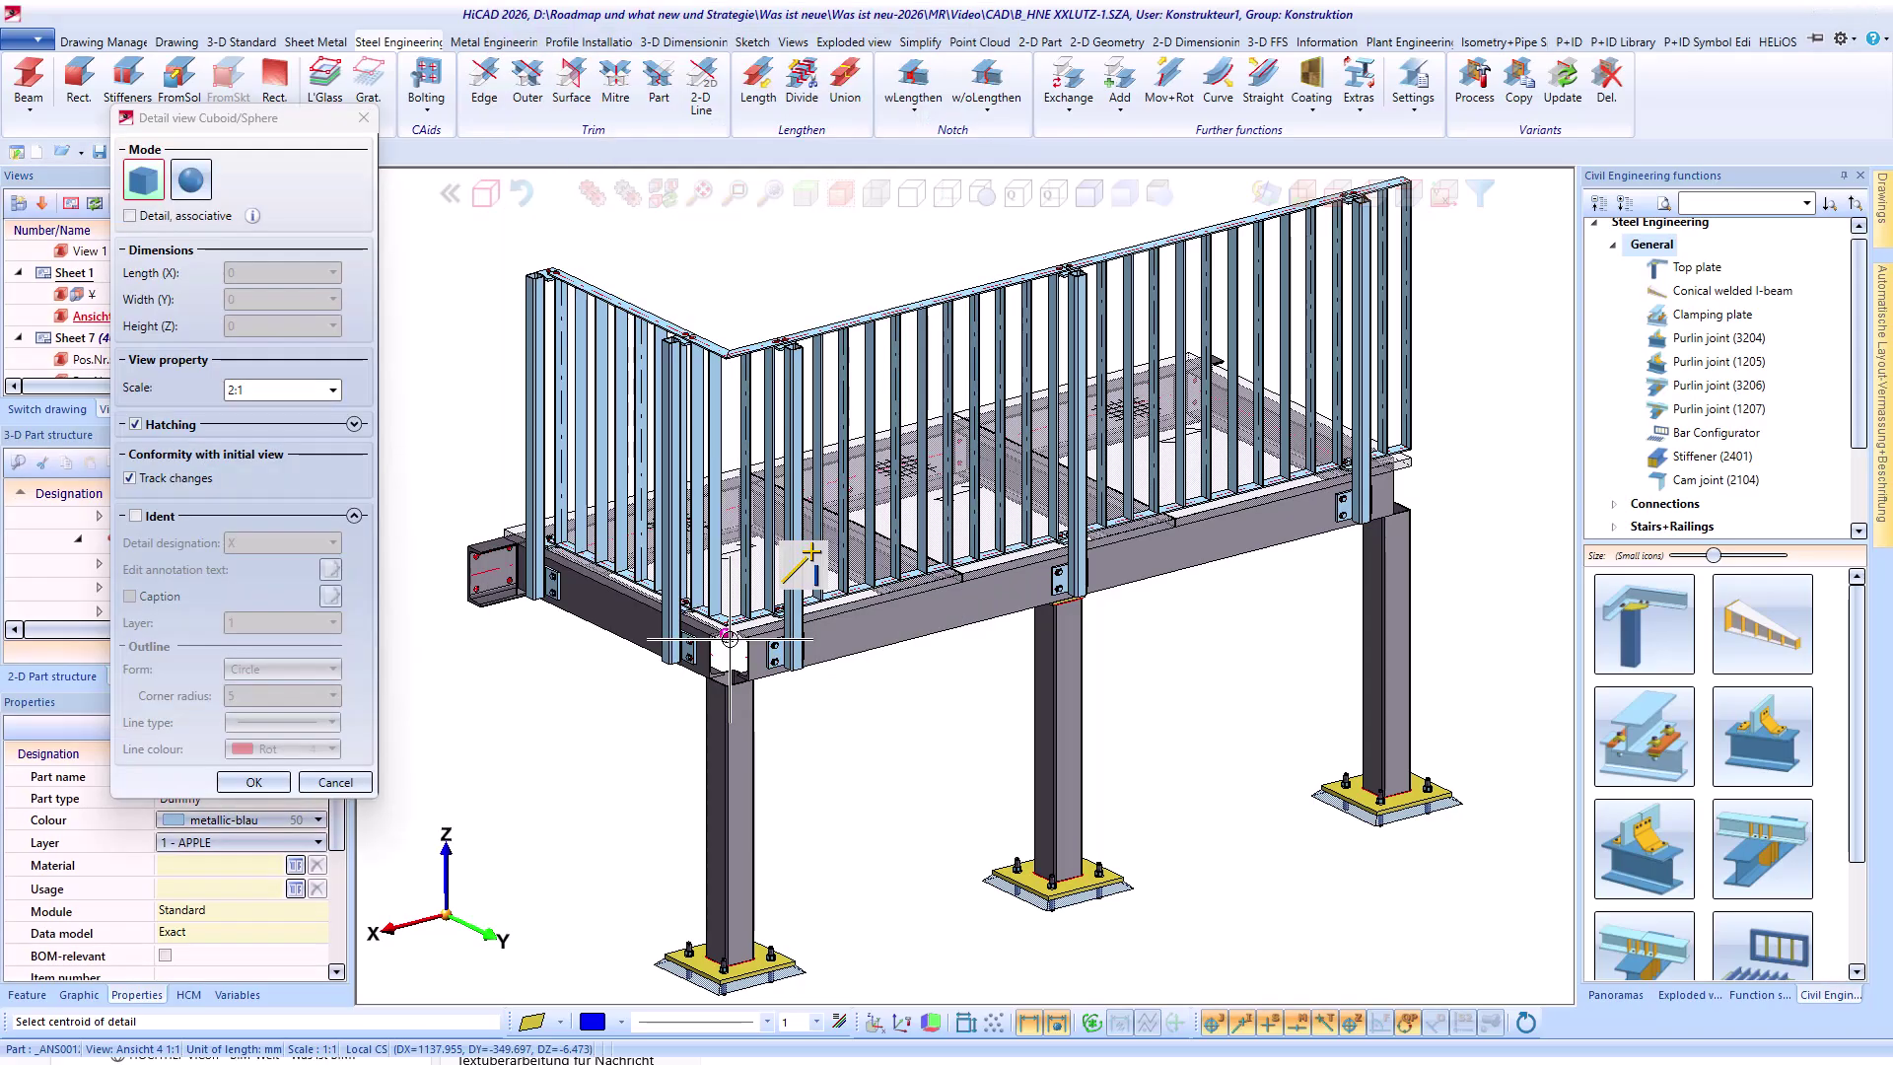
{"action": "left_click", "coordinate": [863, 490]}
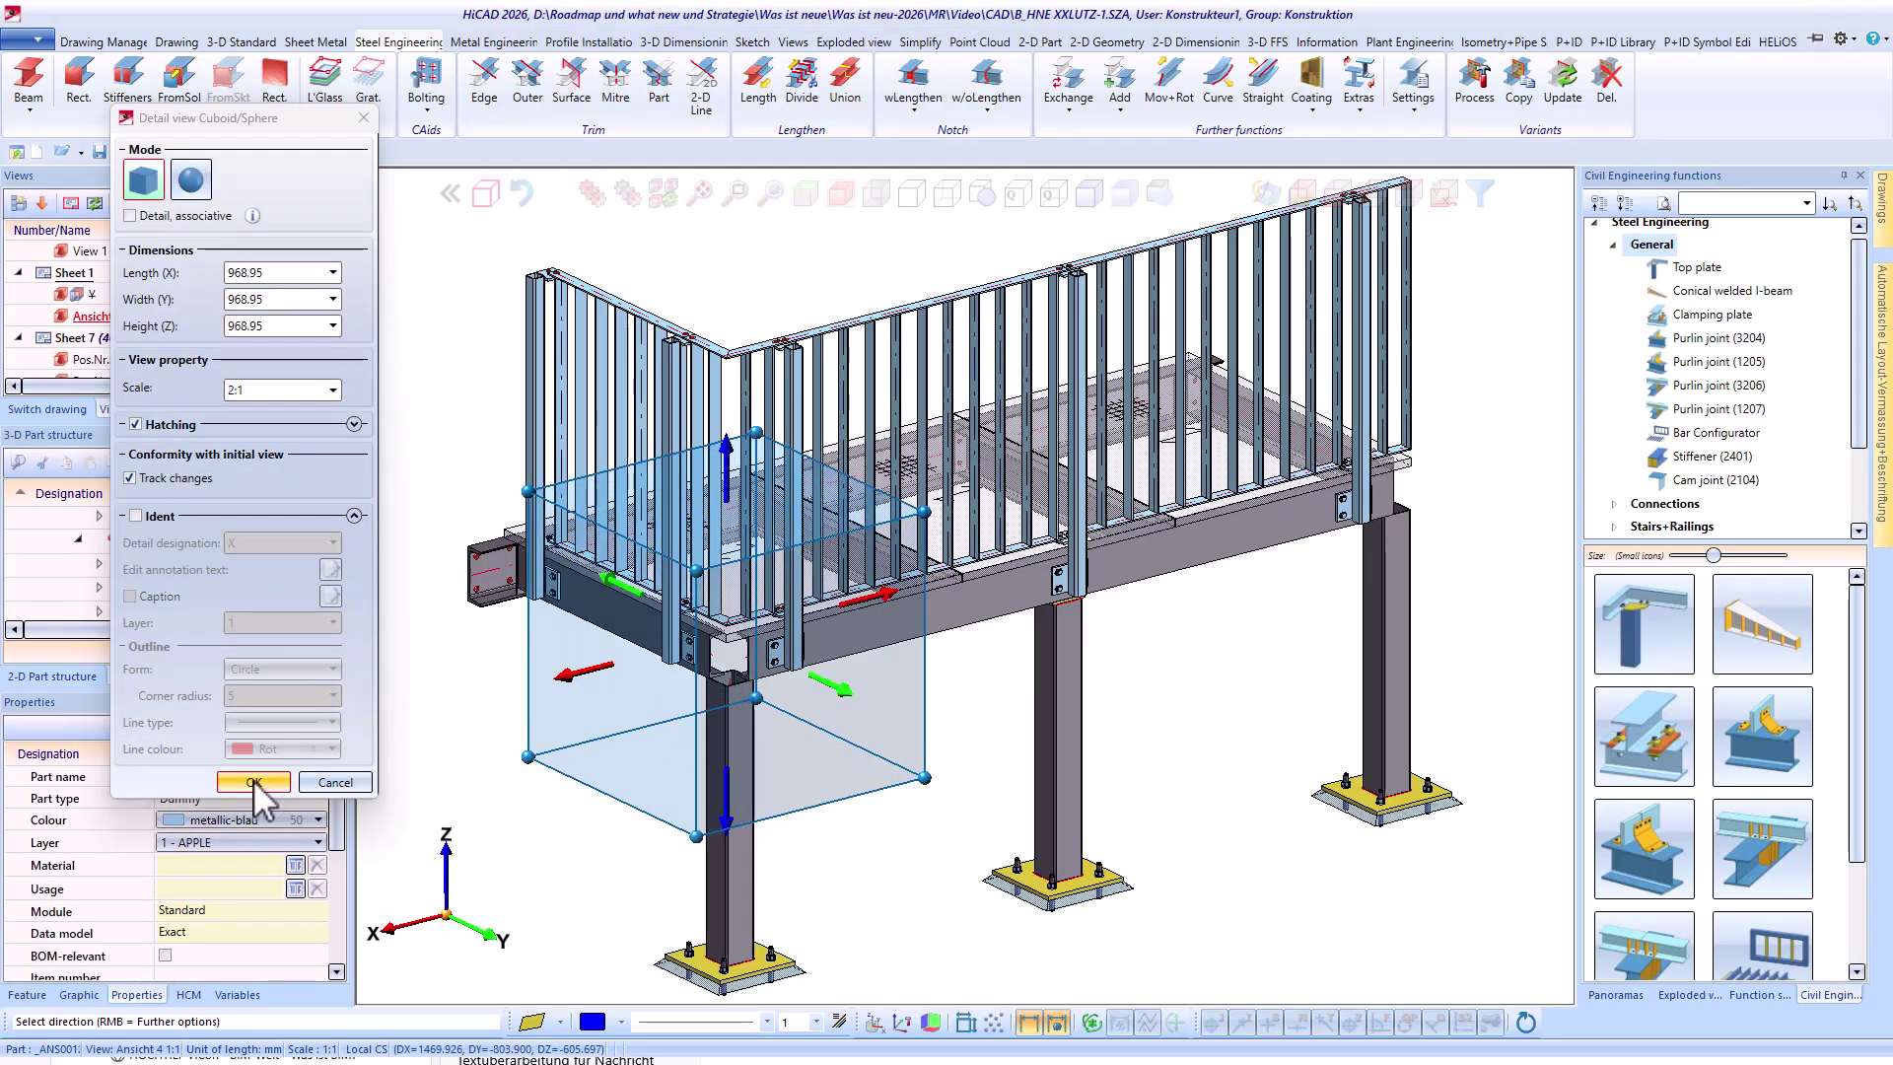
{"action": "left_click", "coordinate": [270, 779]}
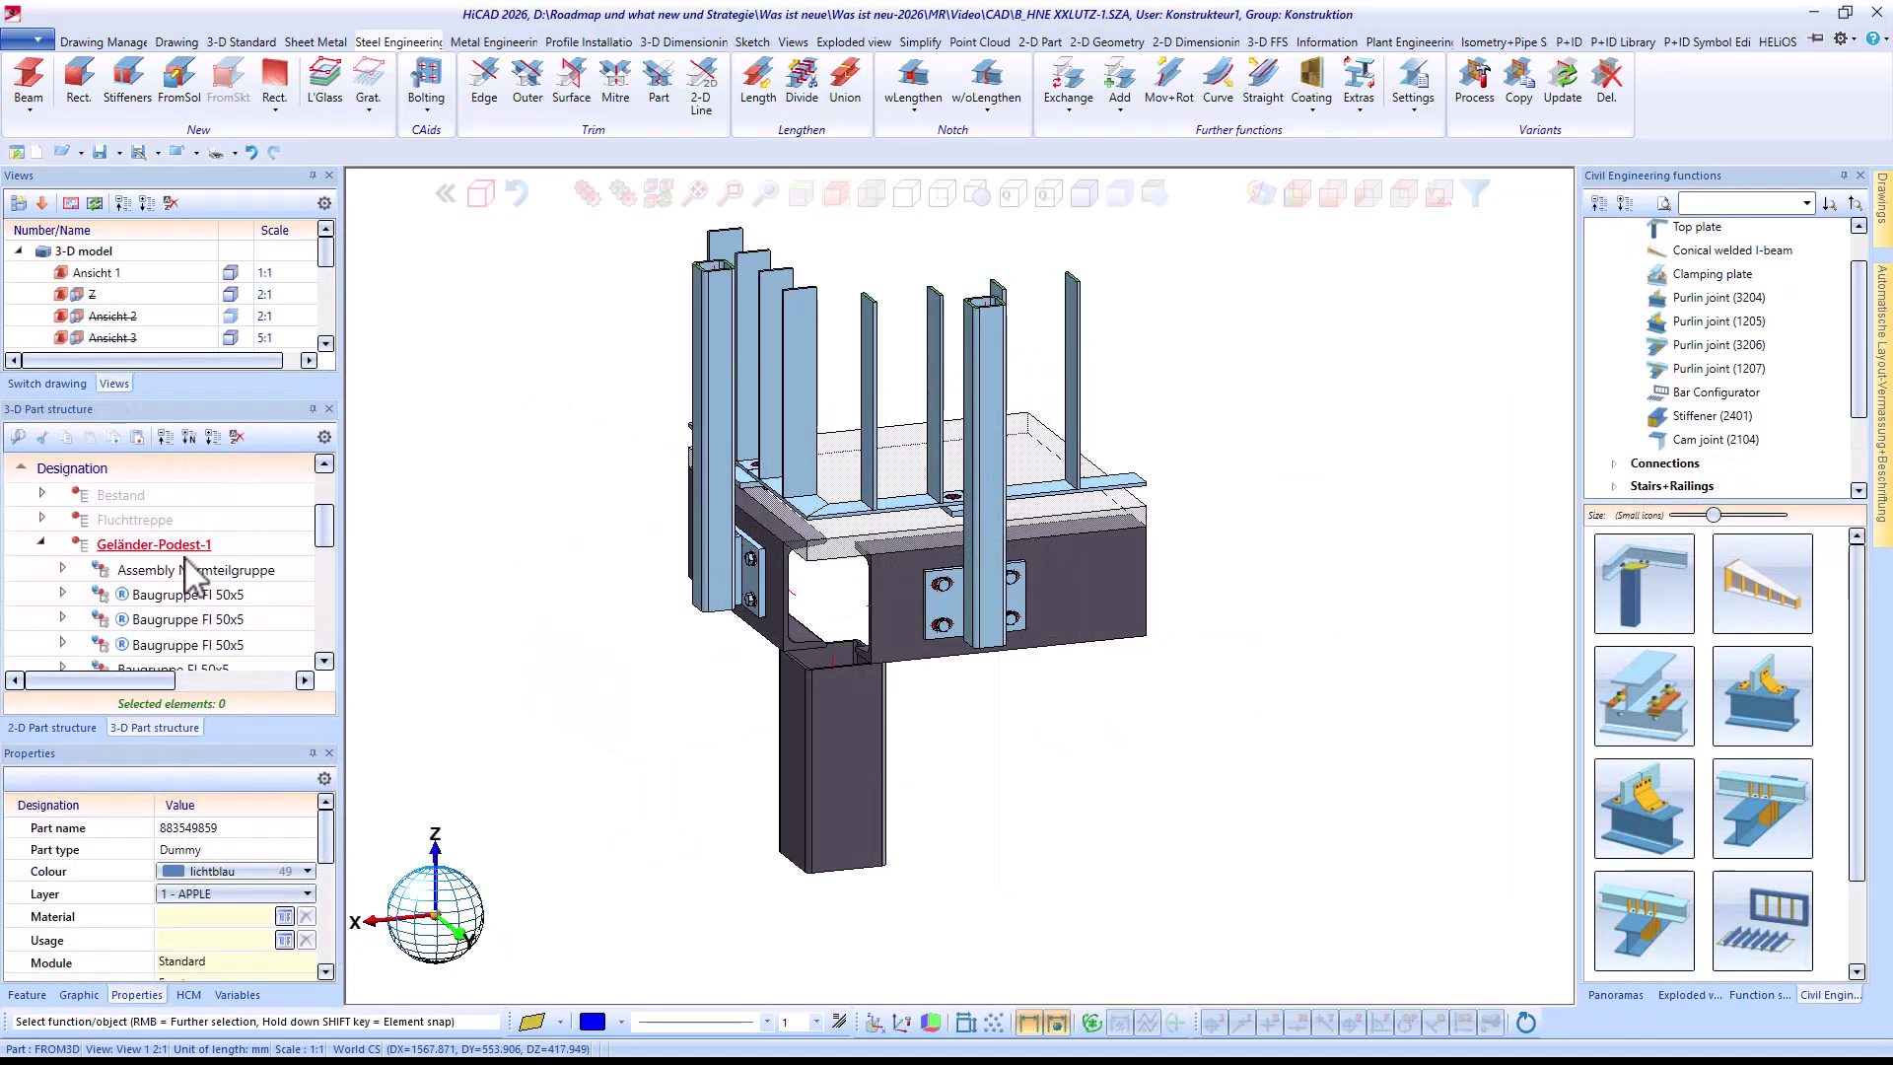
Hide the Geländer-Podest-1 assembly and assign the two U 160 beams and the FRQ 120x120x5 column to a Top plate
{"action": "right_click", "coordinate": [203, 567]}
{"action": "left_click", "coordinate": [335, 110]}
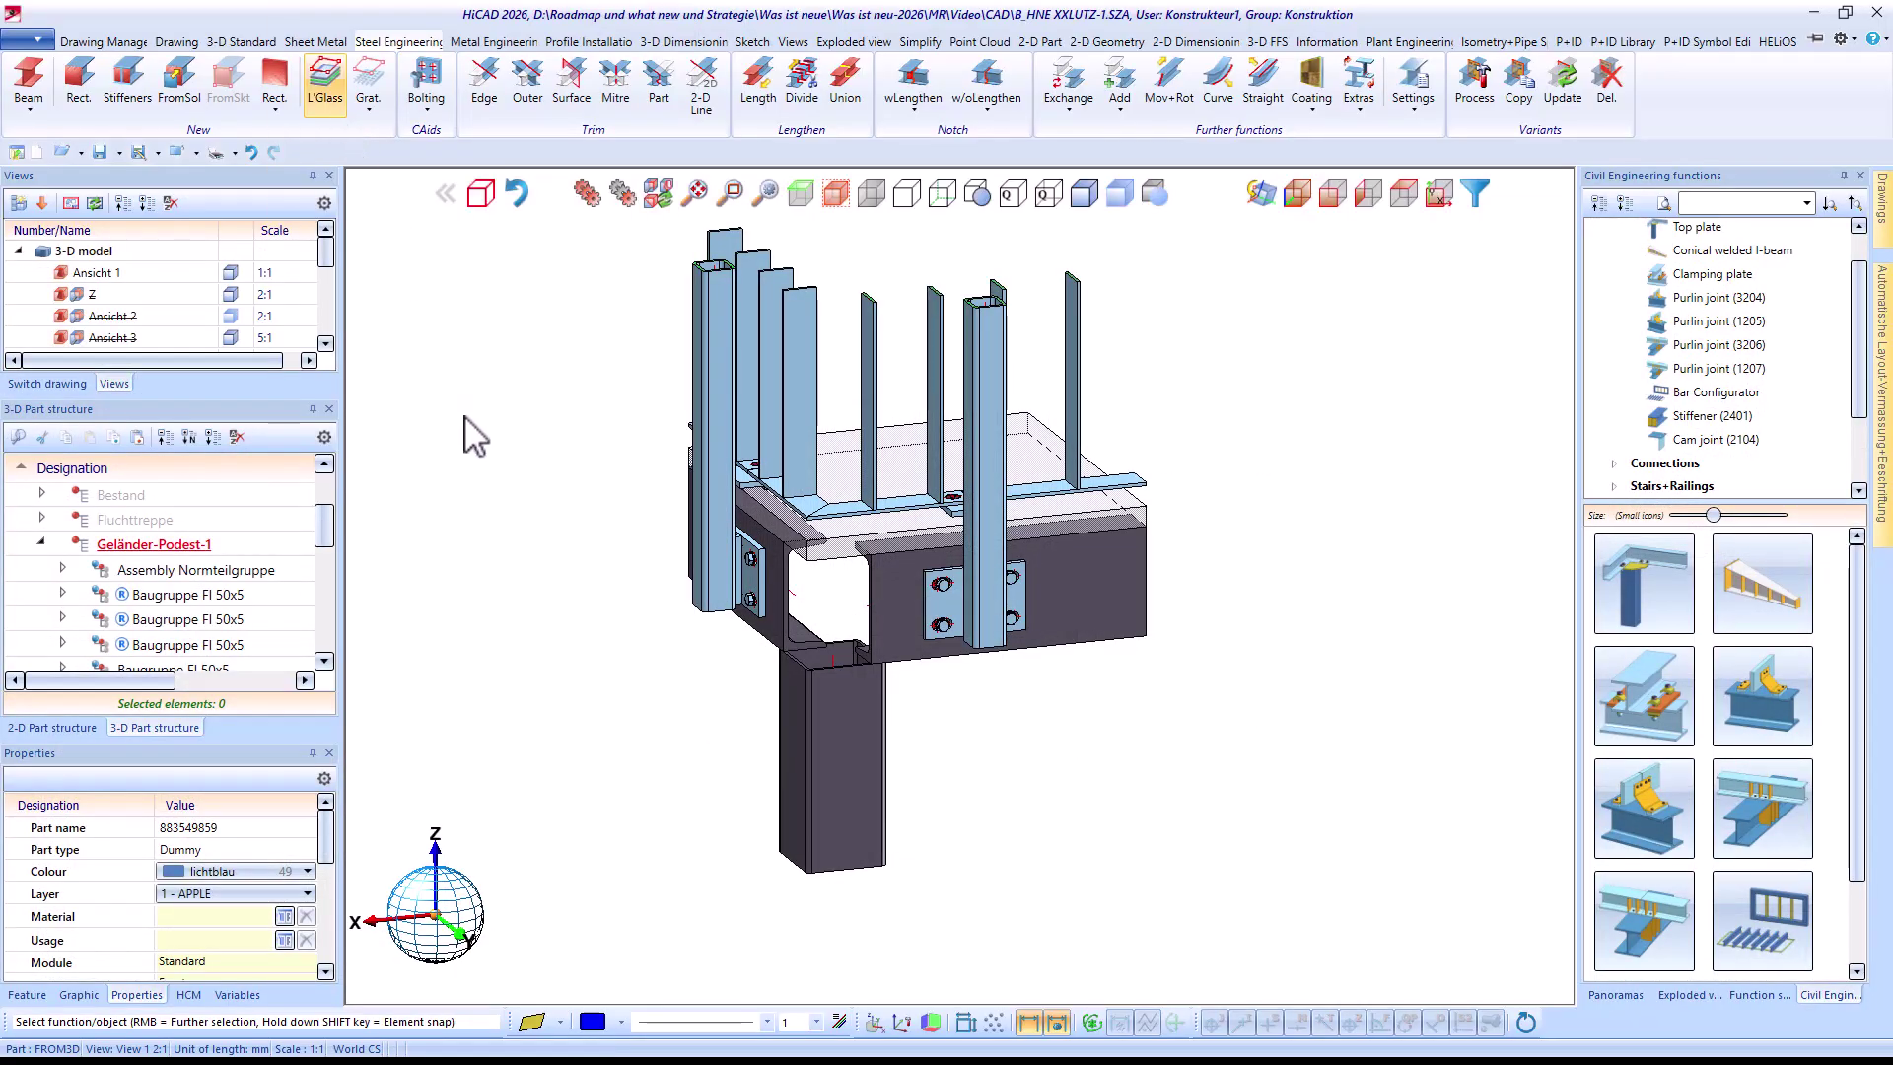
{"action": "left_click", "coordinate": [1644, 586]}
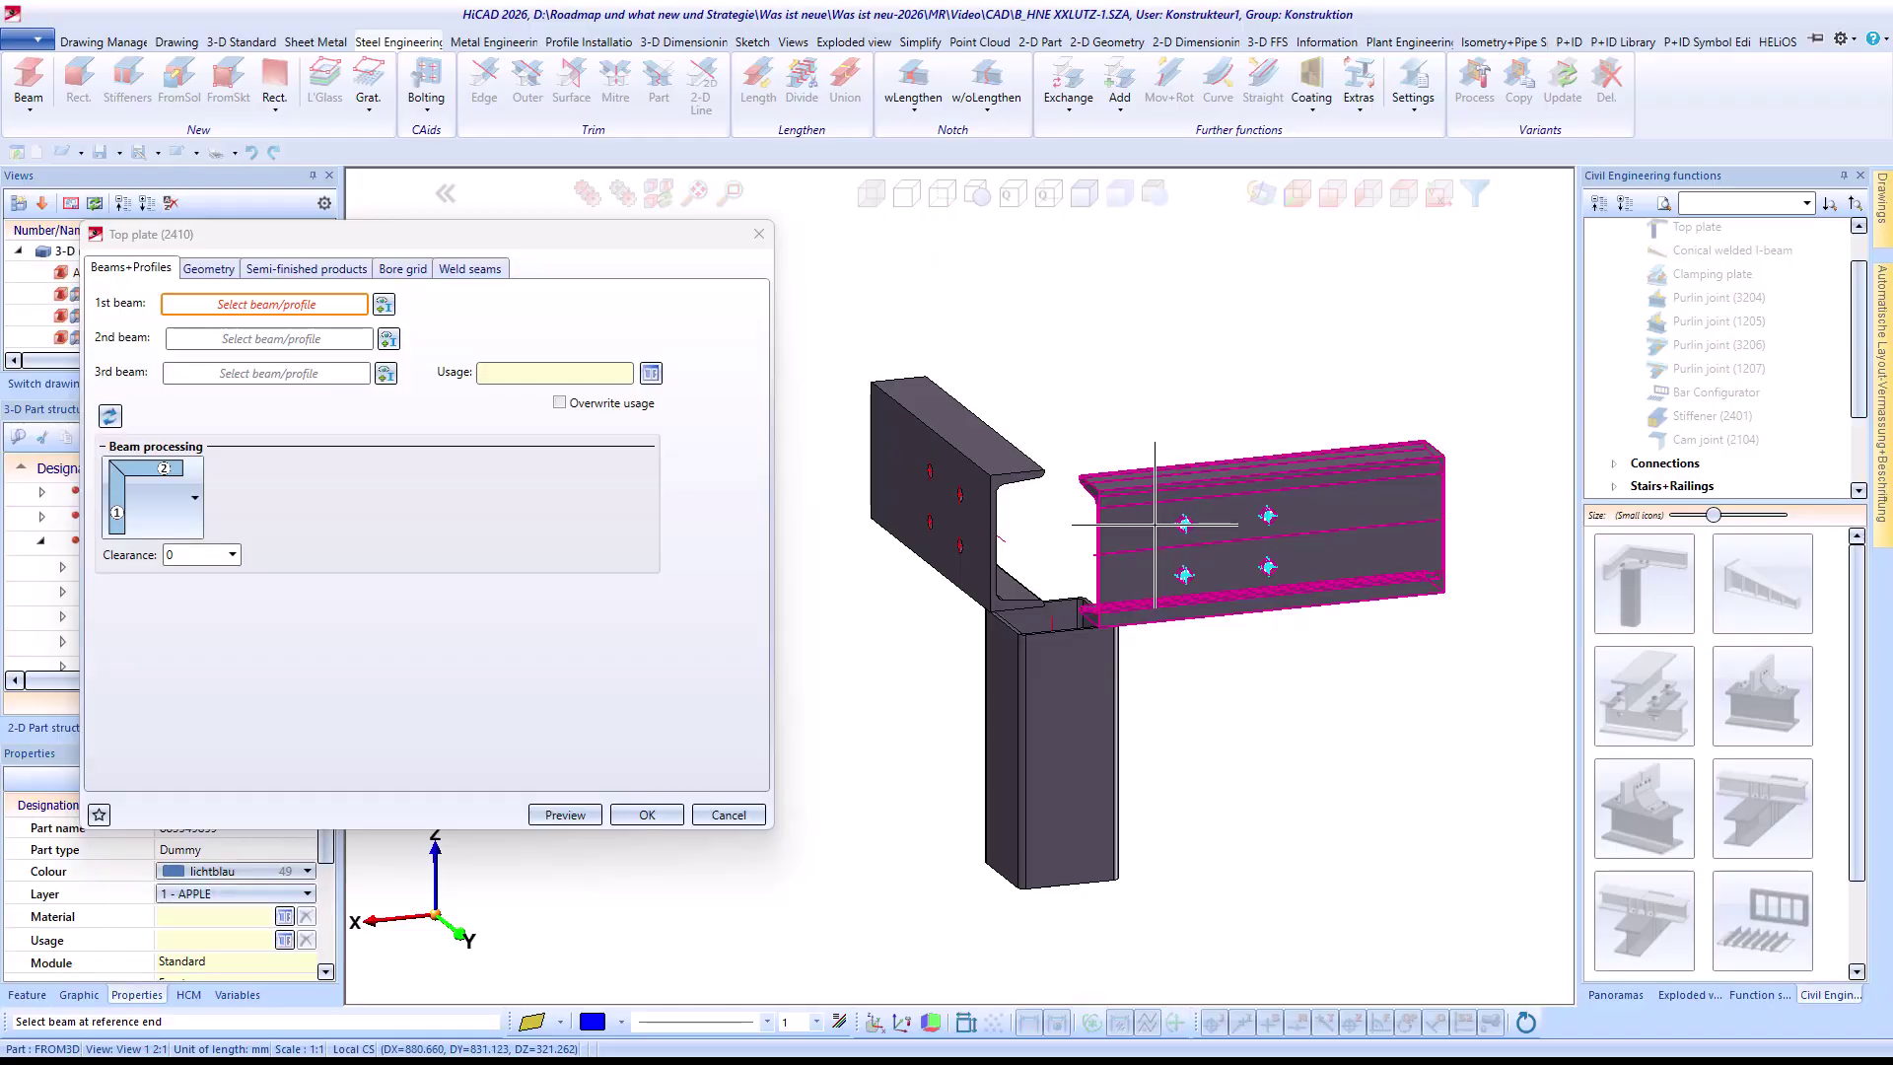
{"action": "left_click", "coordinate": [1156, 524]}
{"action": "left_click", "coordinate": [986, 471]}
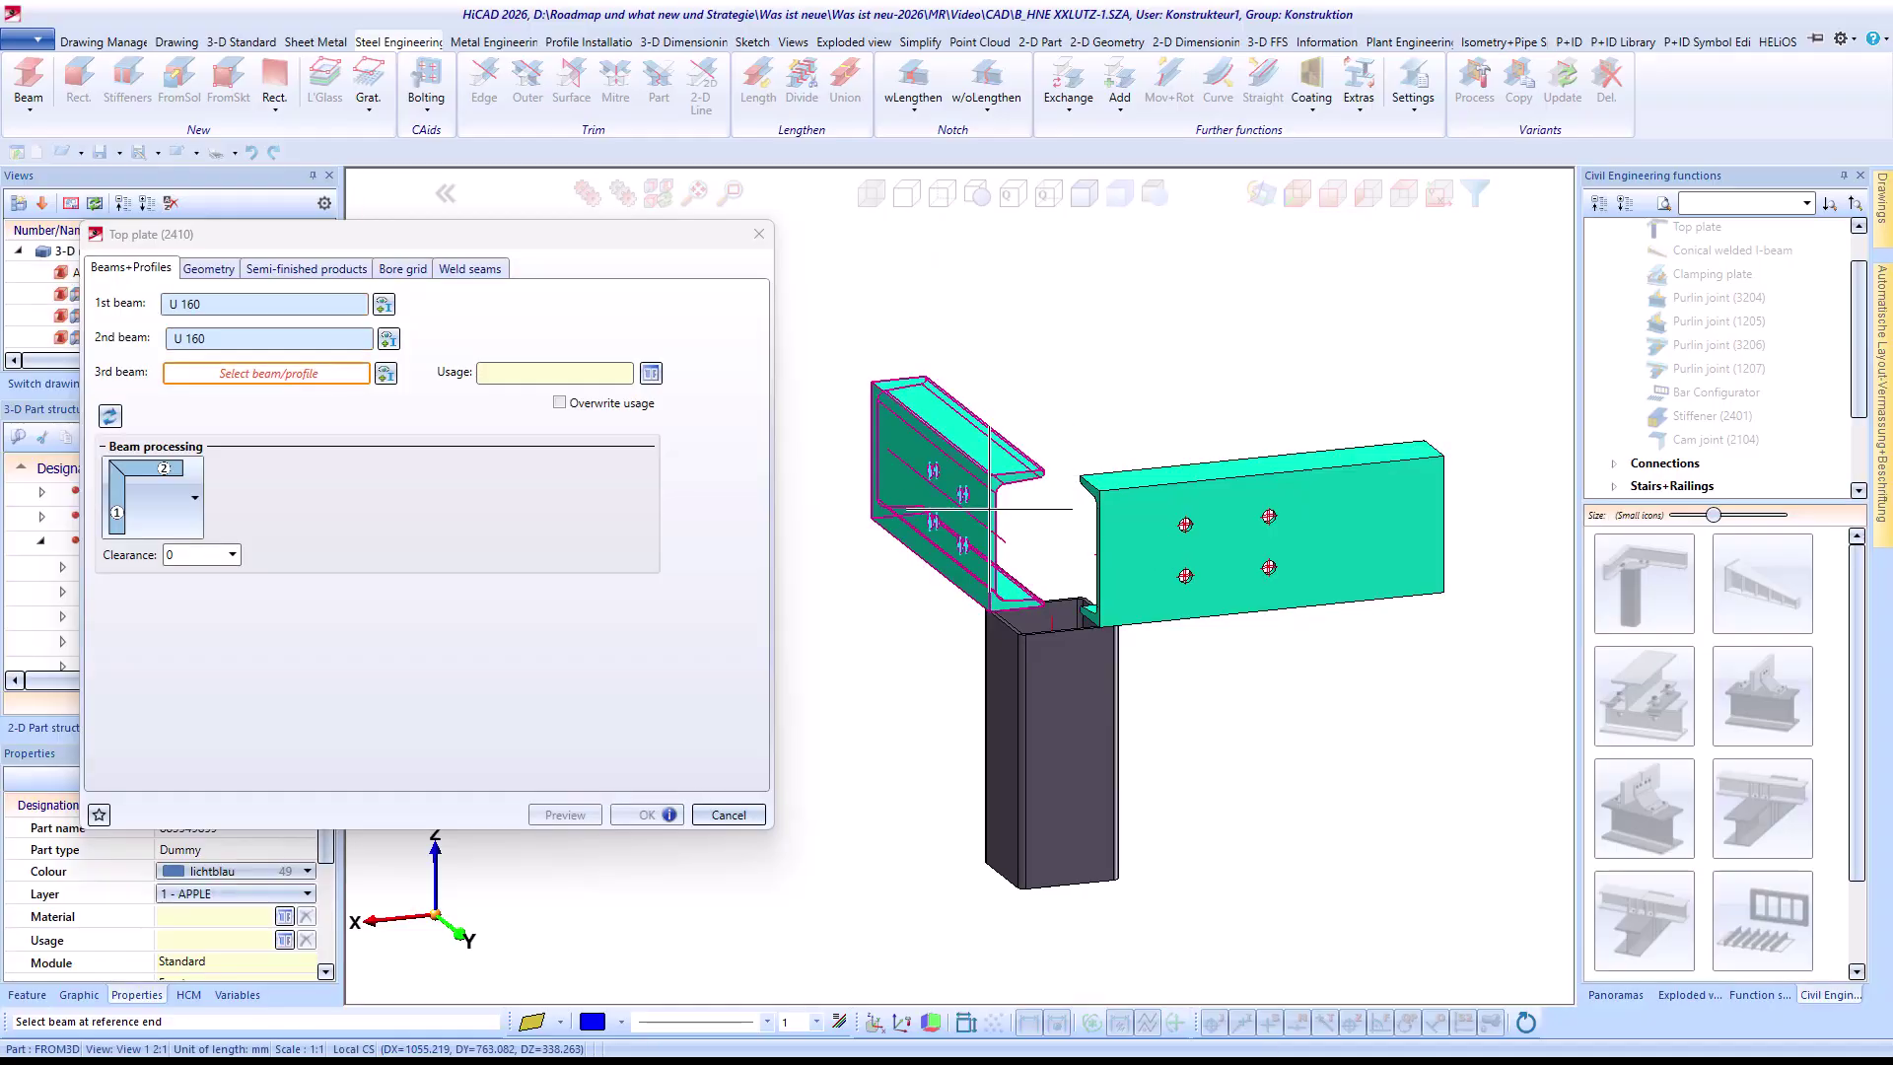
{"action": "left_click", "coordinate": [991, 631]}
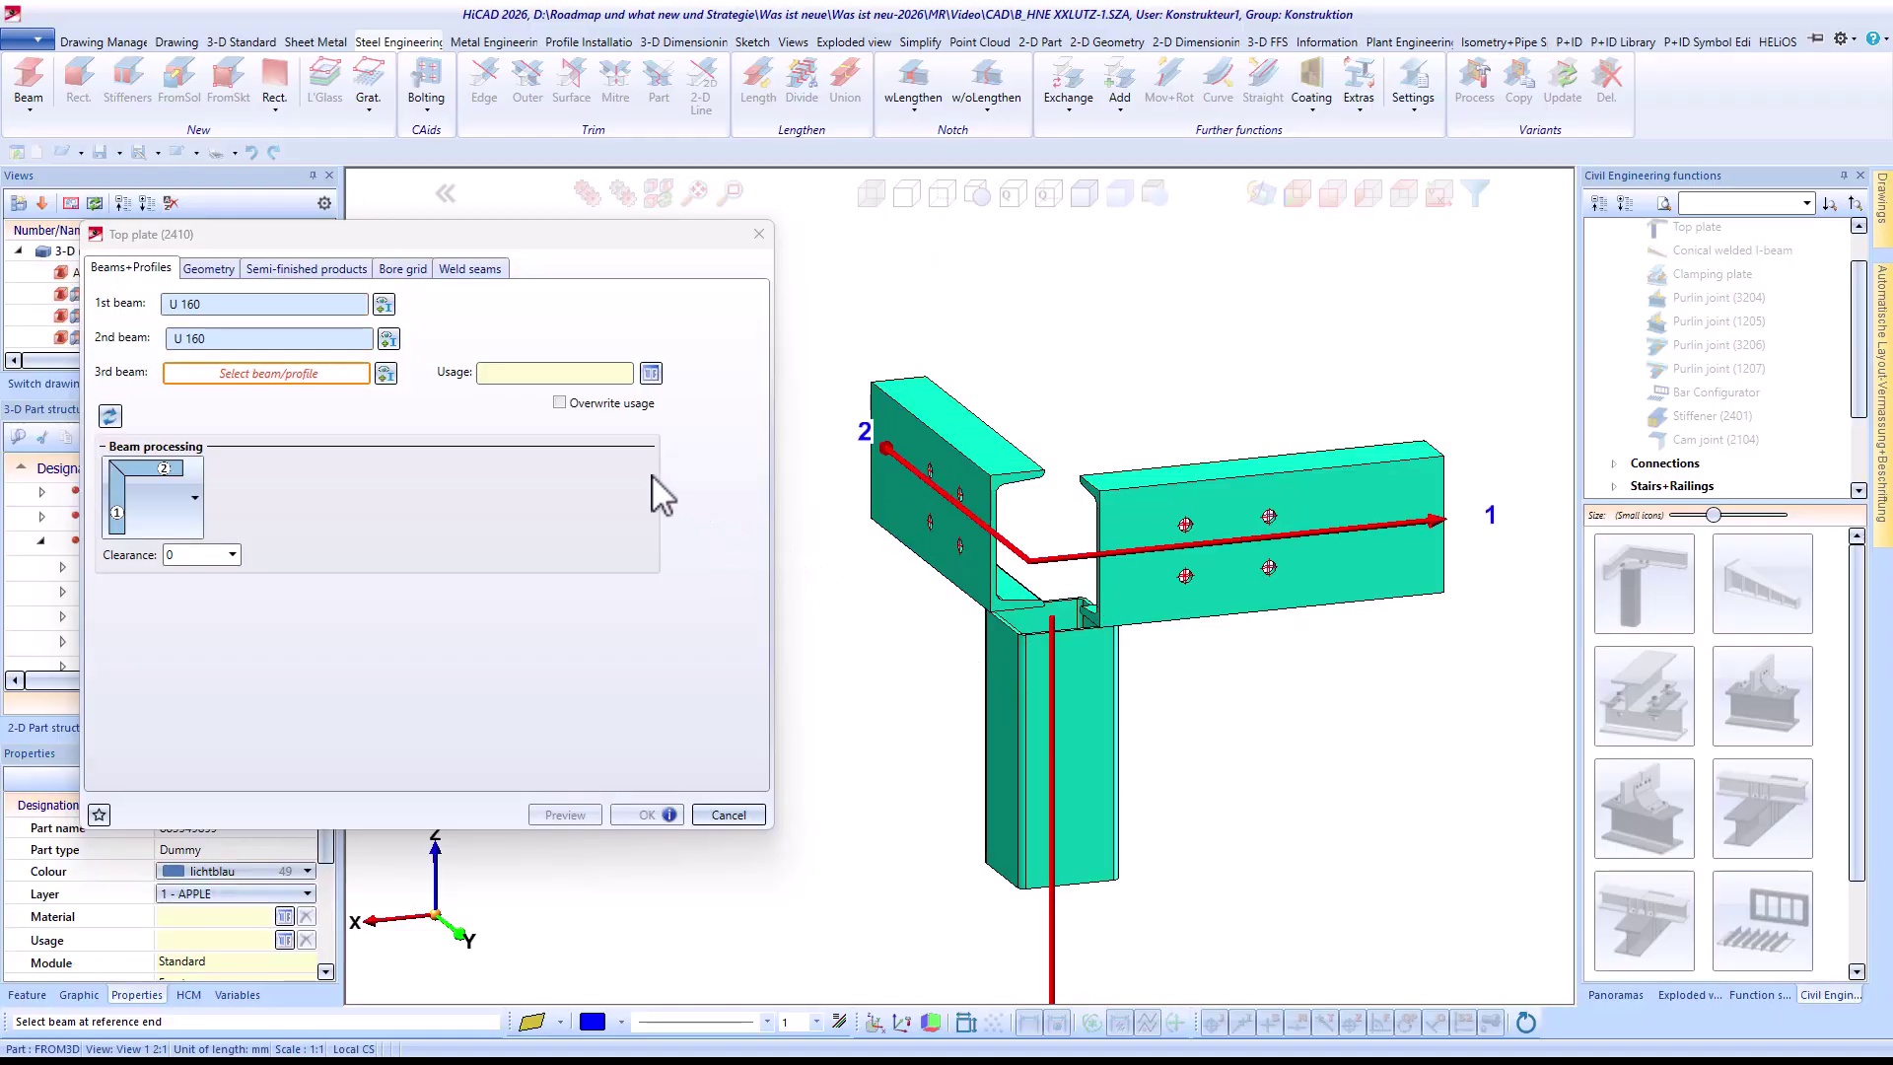
Set the top plate's usage to Column assembly, choose the mitre cut as beam processing and preview the connection
{"action": "left_click", "coordinate": [651, 374]}
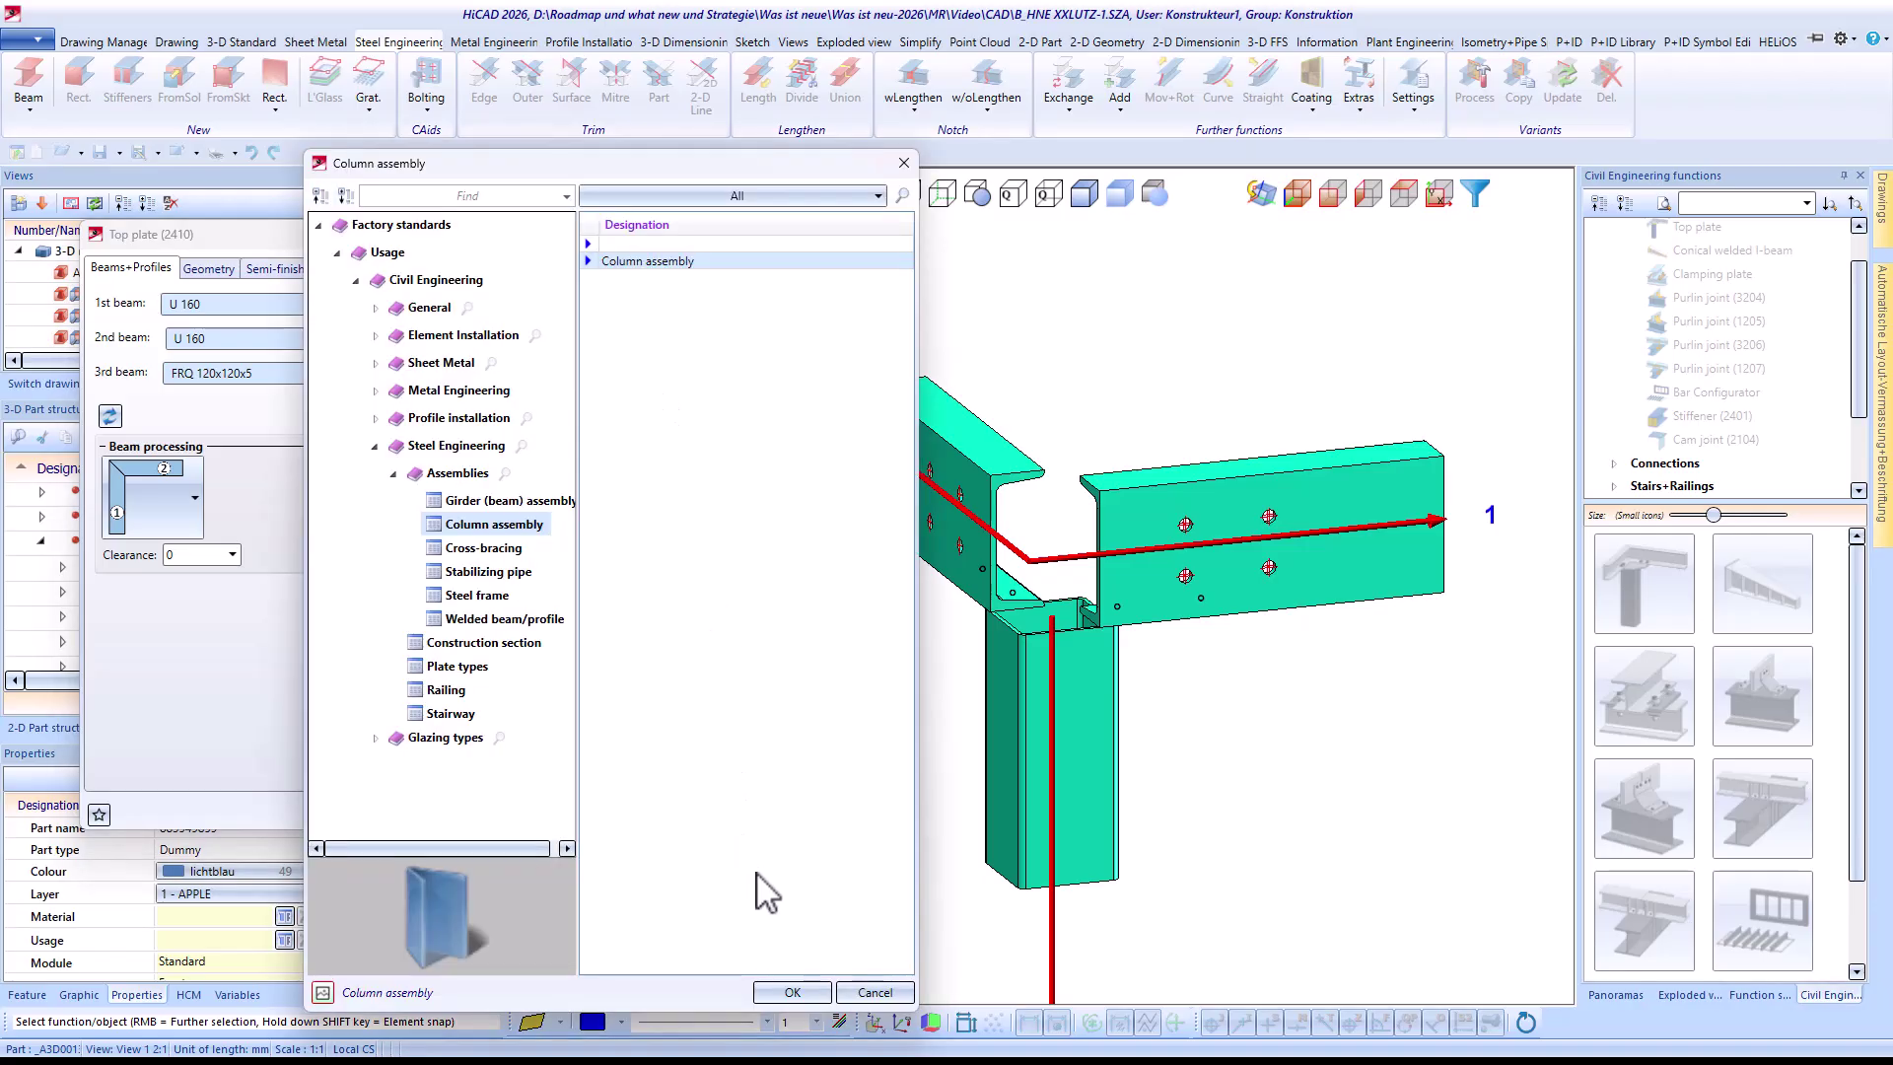
{"action": "left_click", "coordinate": [795, 994]}
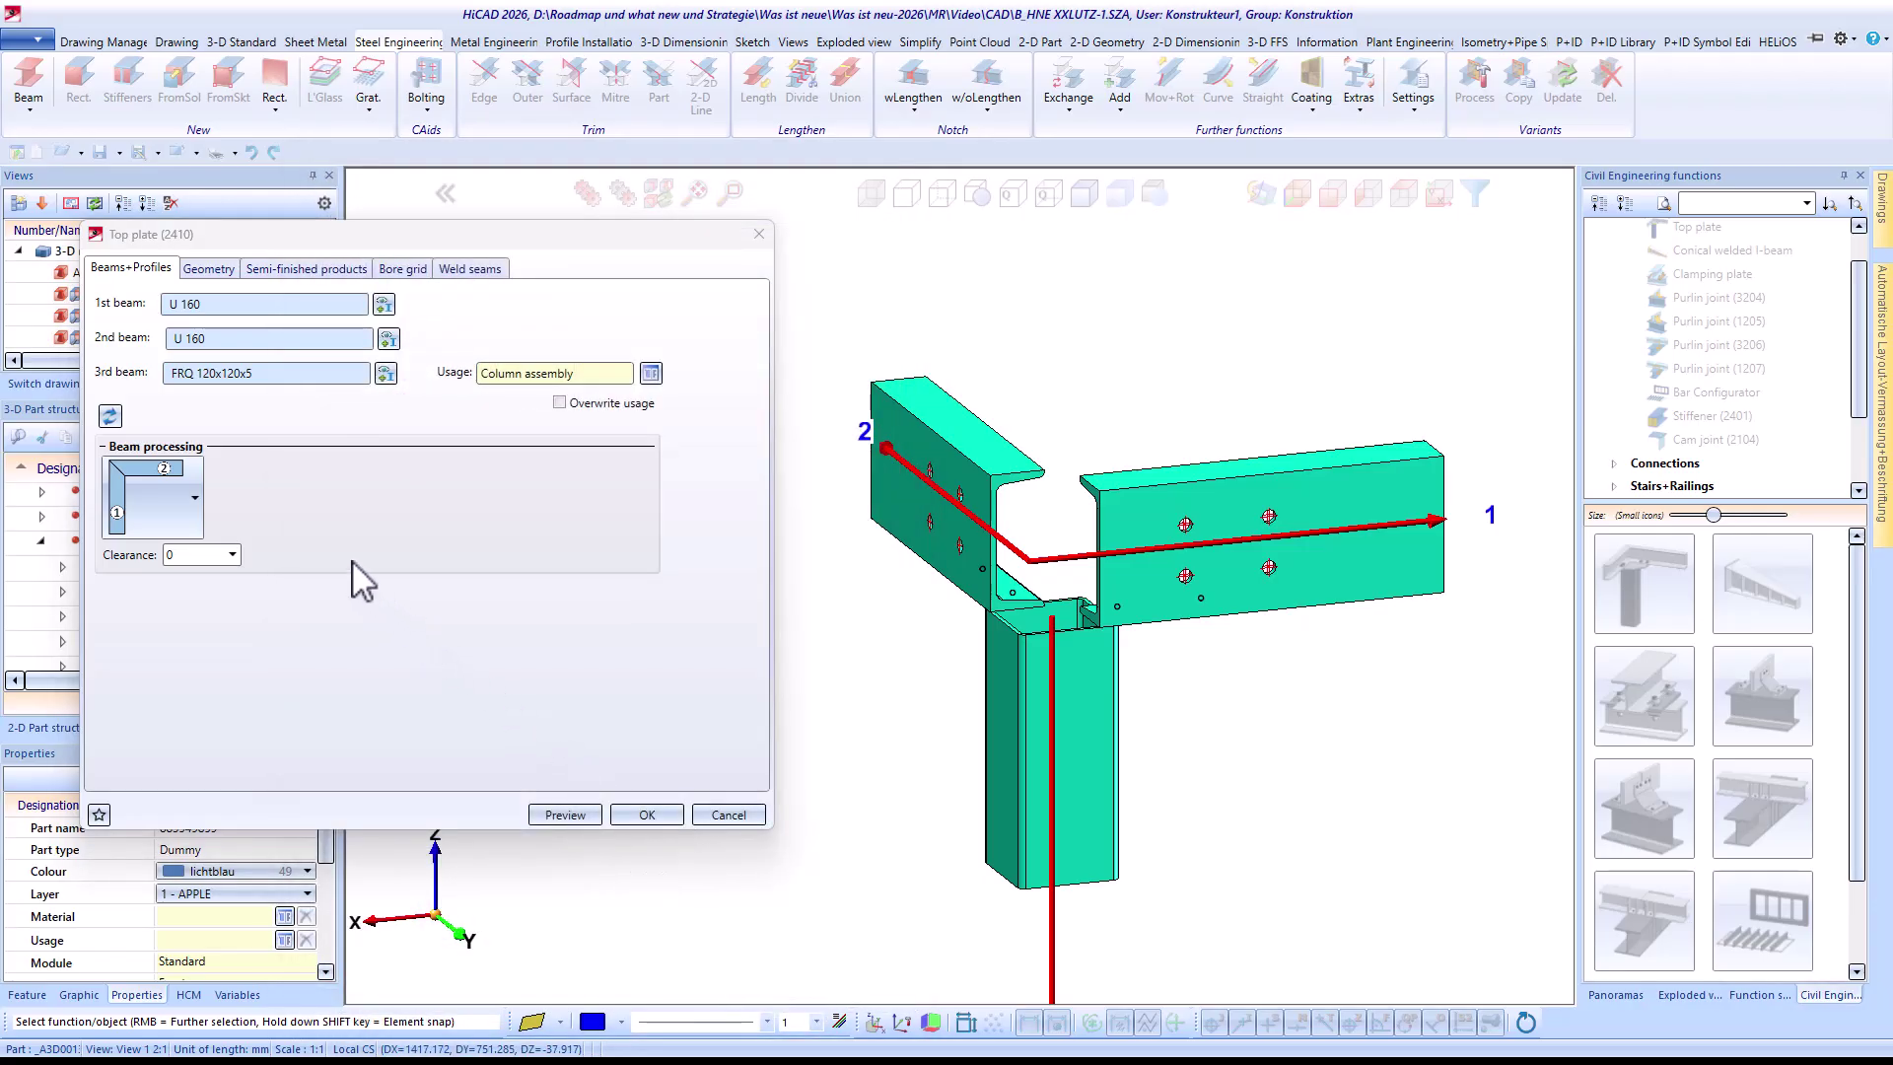
{"action": "left_click", "coordinate": [197, 505]}
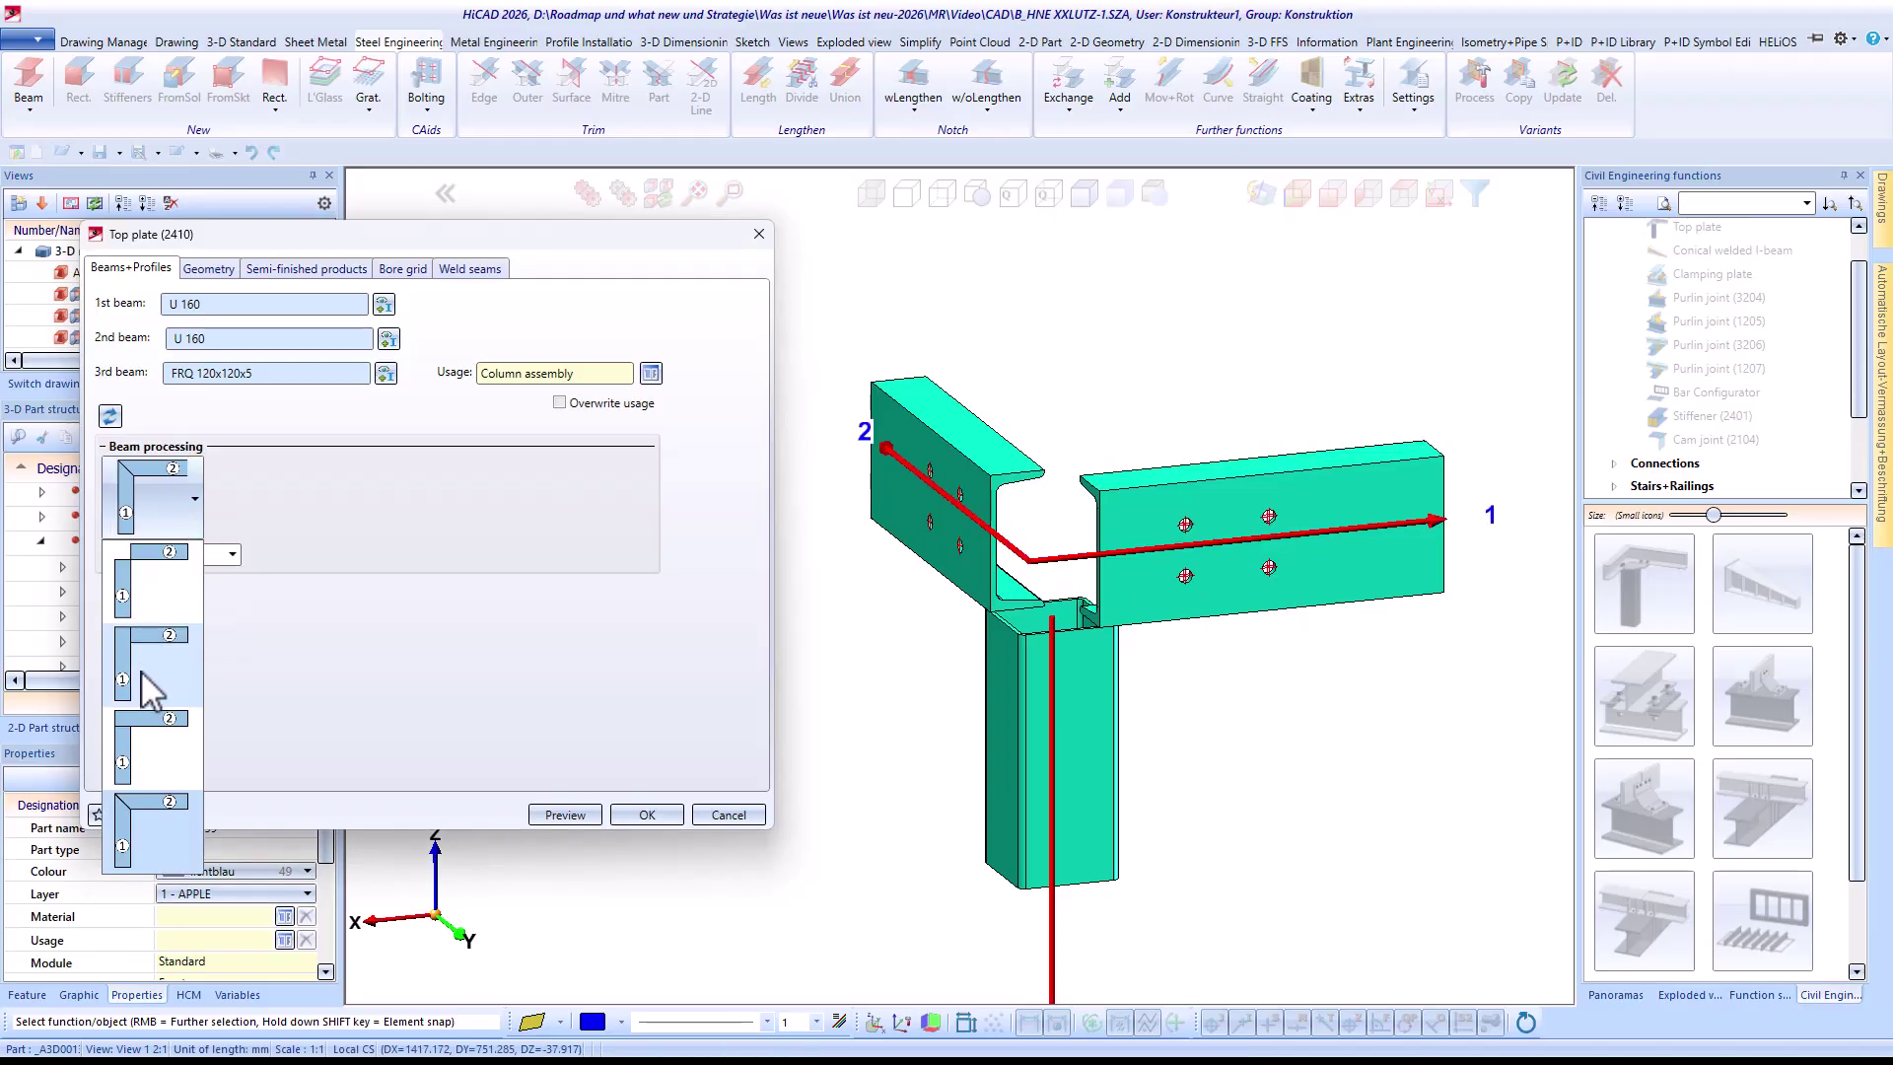
{"action": "left_click", "coordinate": [161, 613]}
{"action": "left_click", "coordinate": [195, 504]}
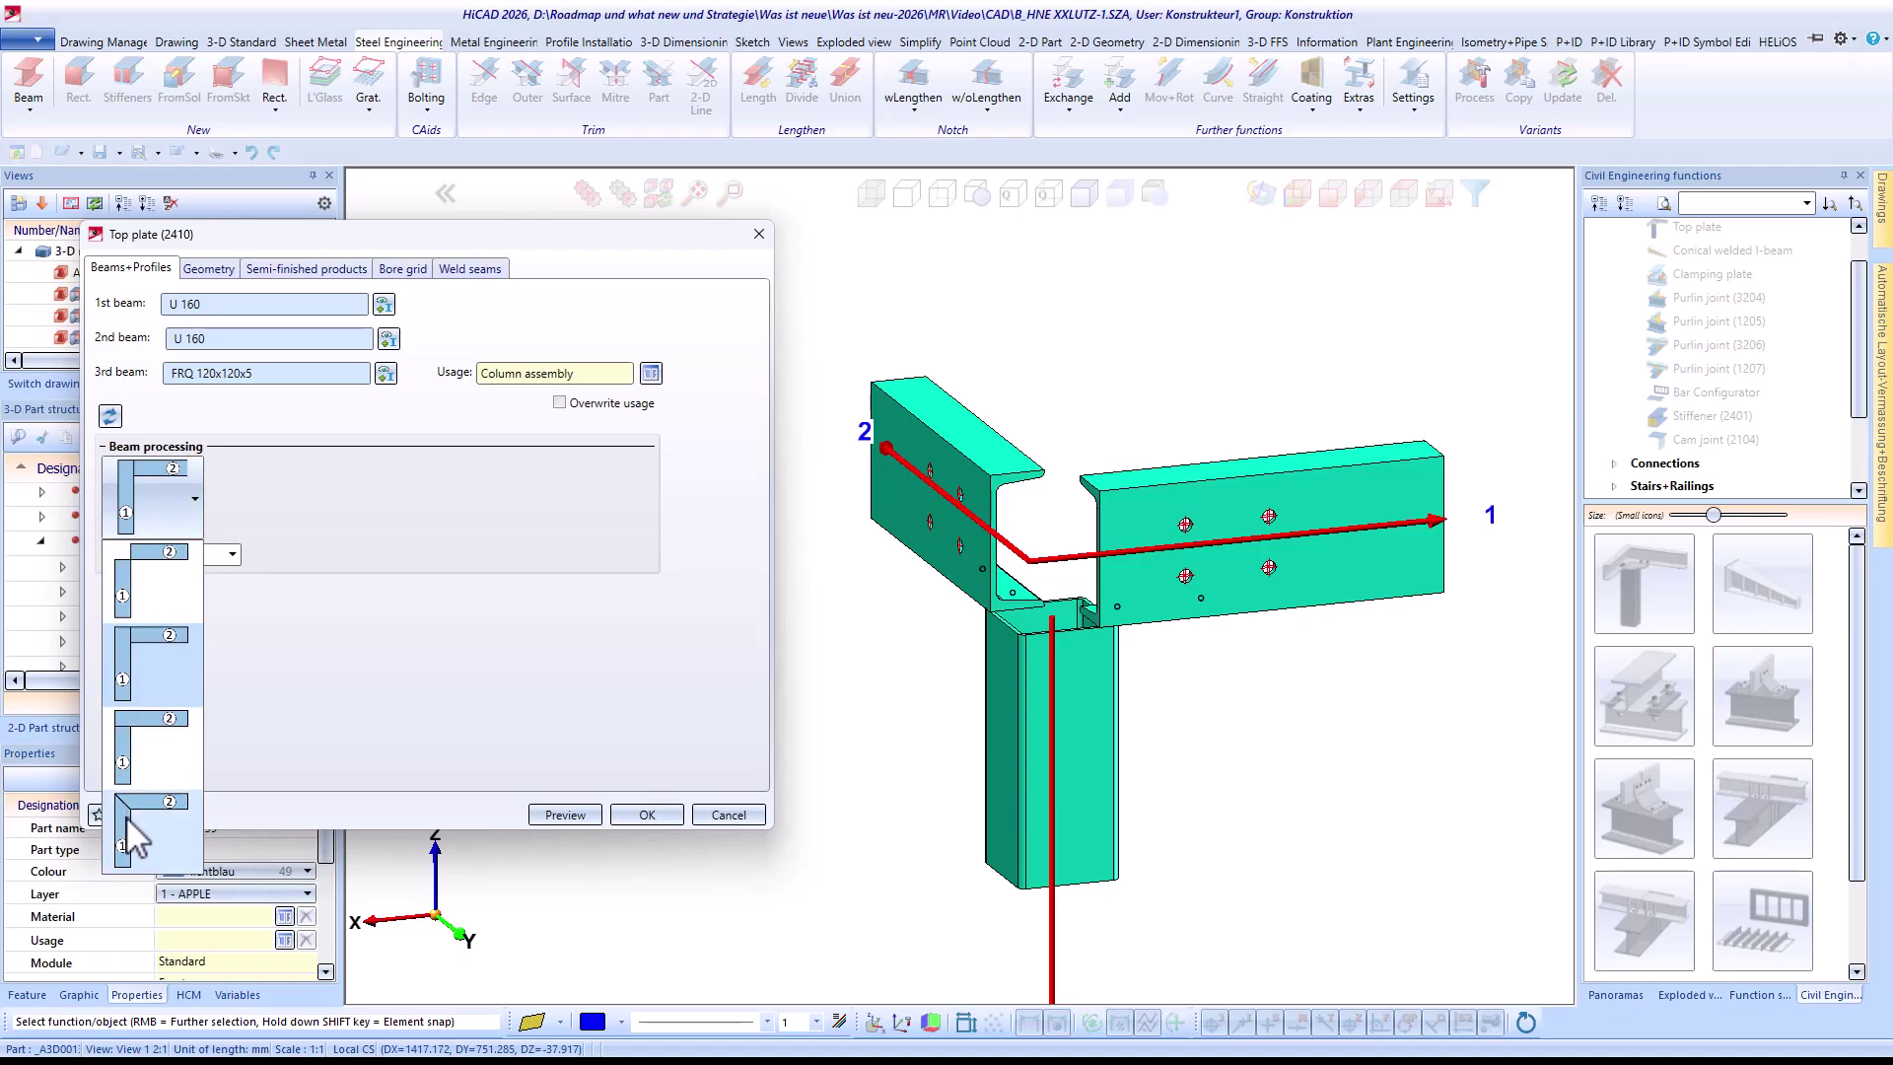
{"action": "left_click", "coordinate": [196, 815]}
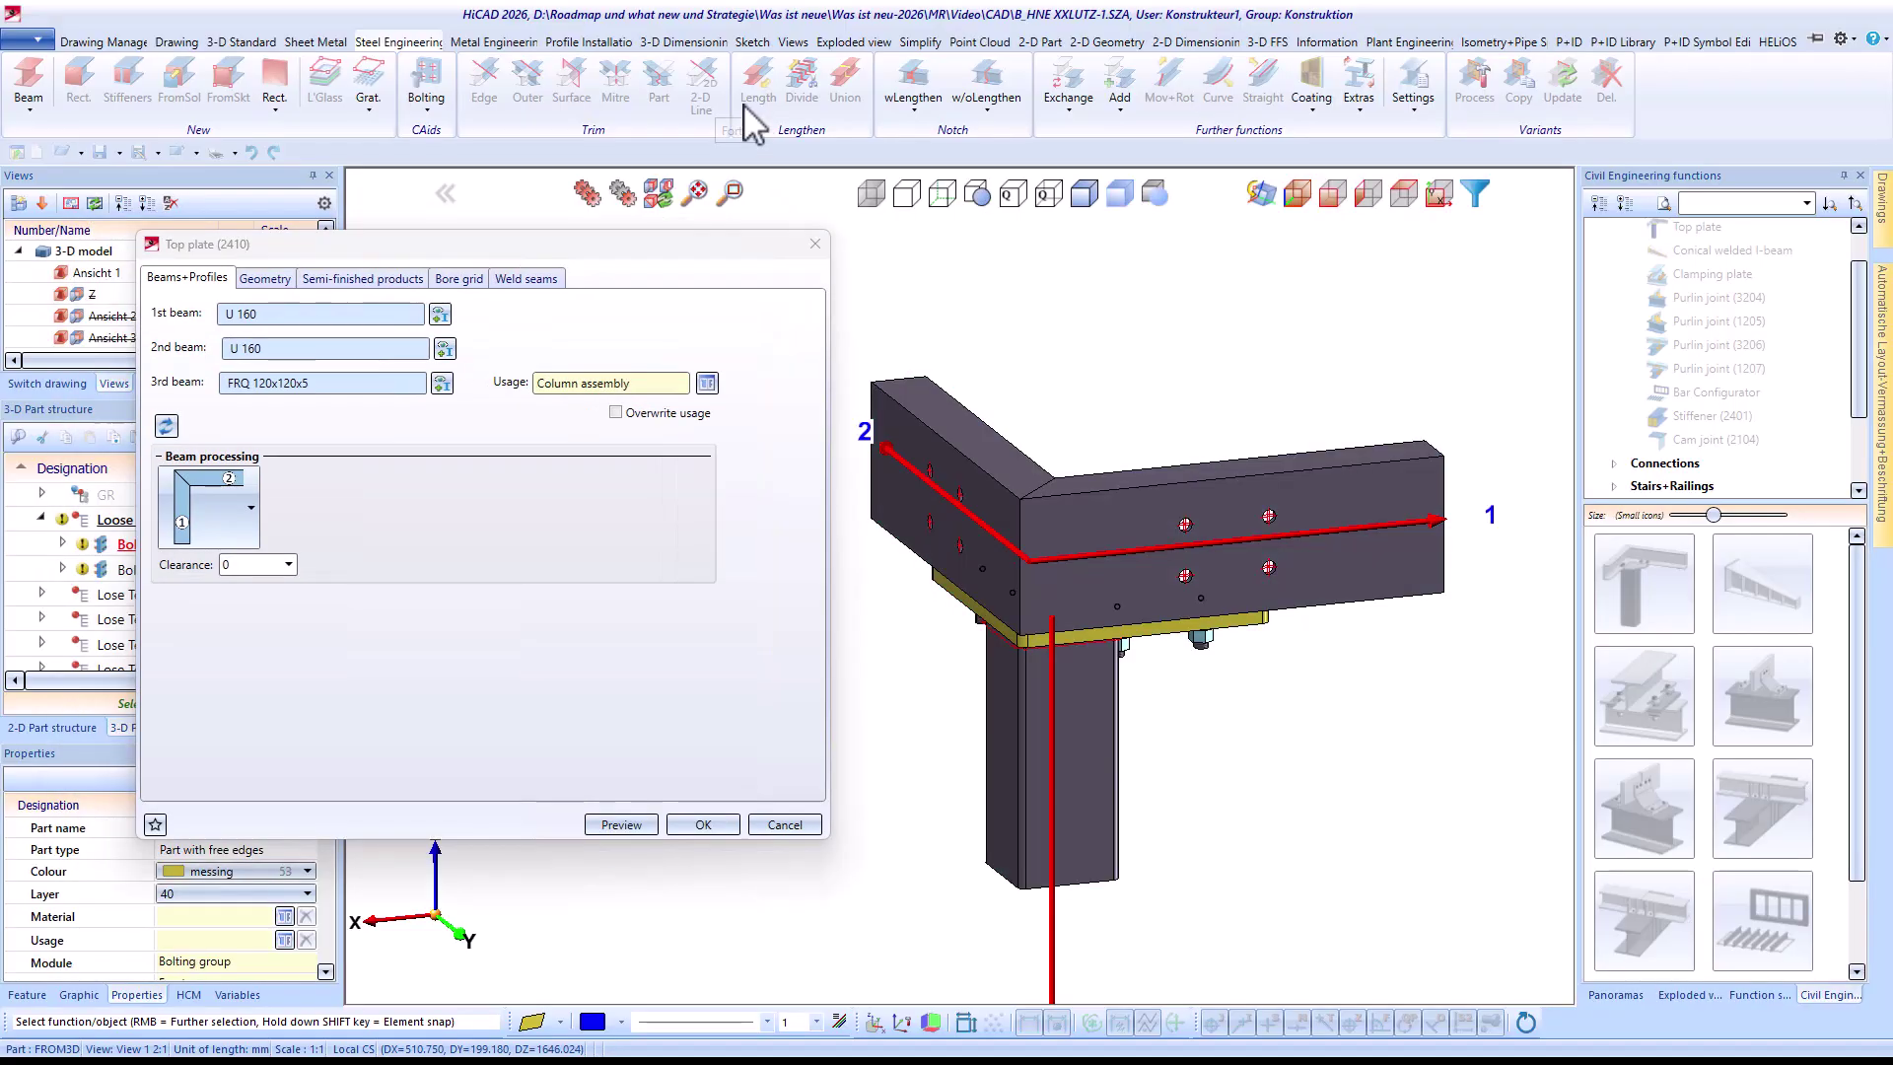
Try the plate form with a concave rounded inner corner and preview it on the connection
{"action": "left_click", "coordinate": [1084, 561]}
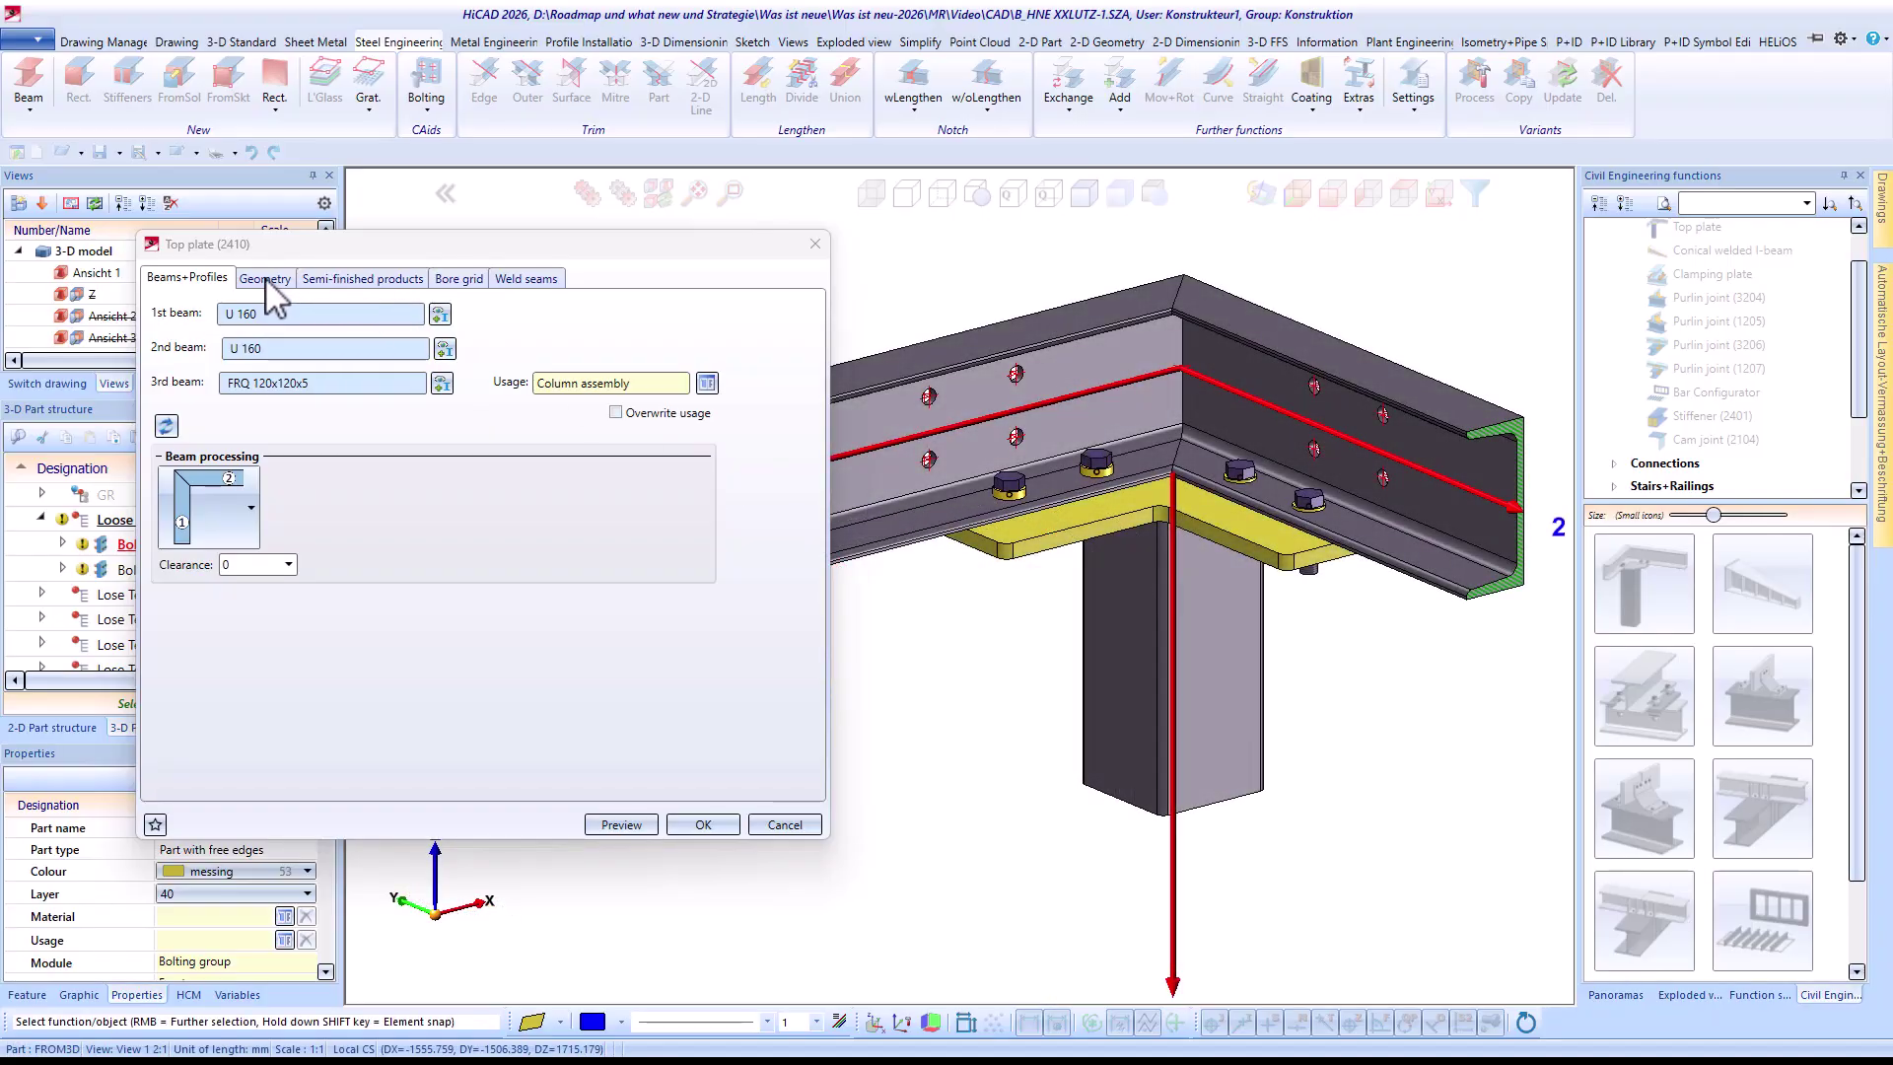
{"action": "left_click", "coordinate": [266, 280]}
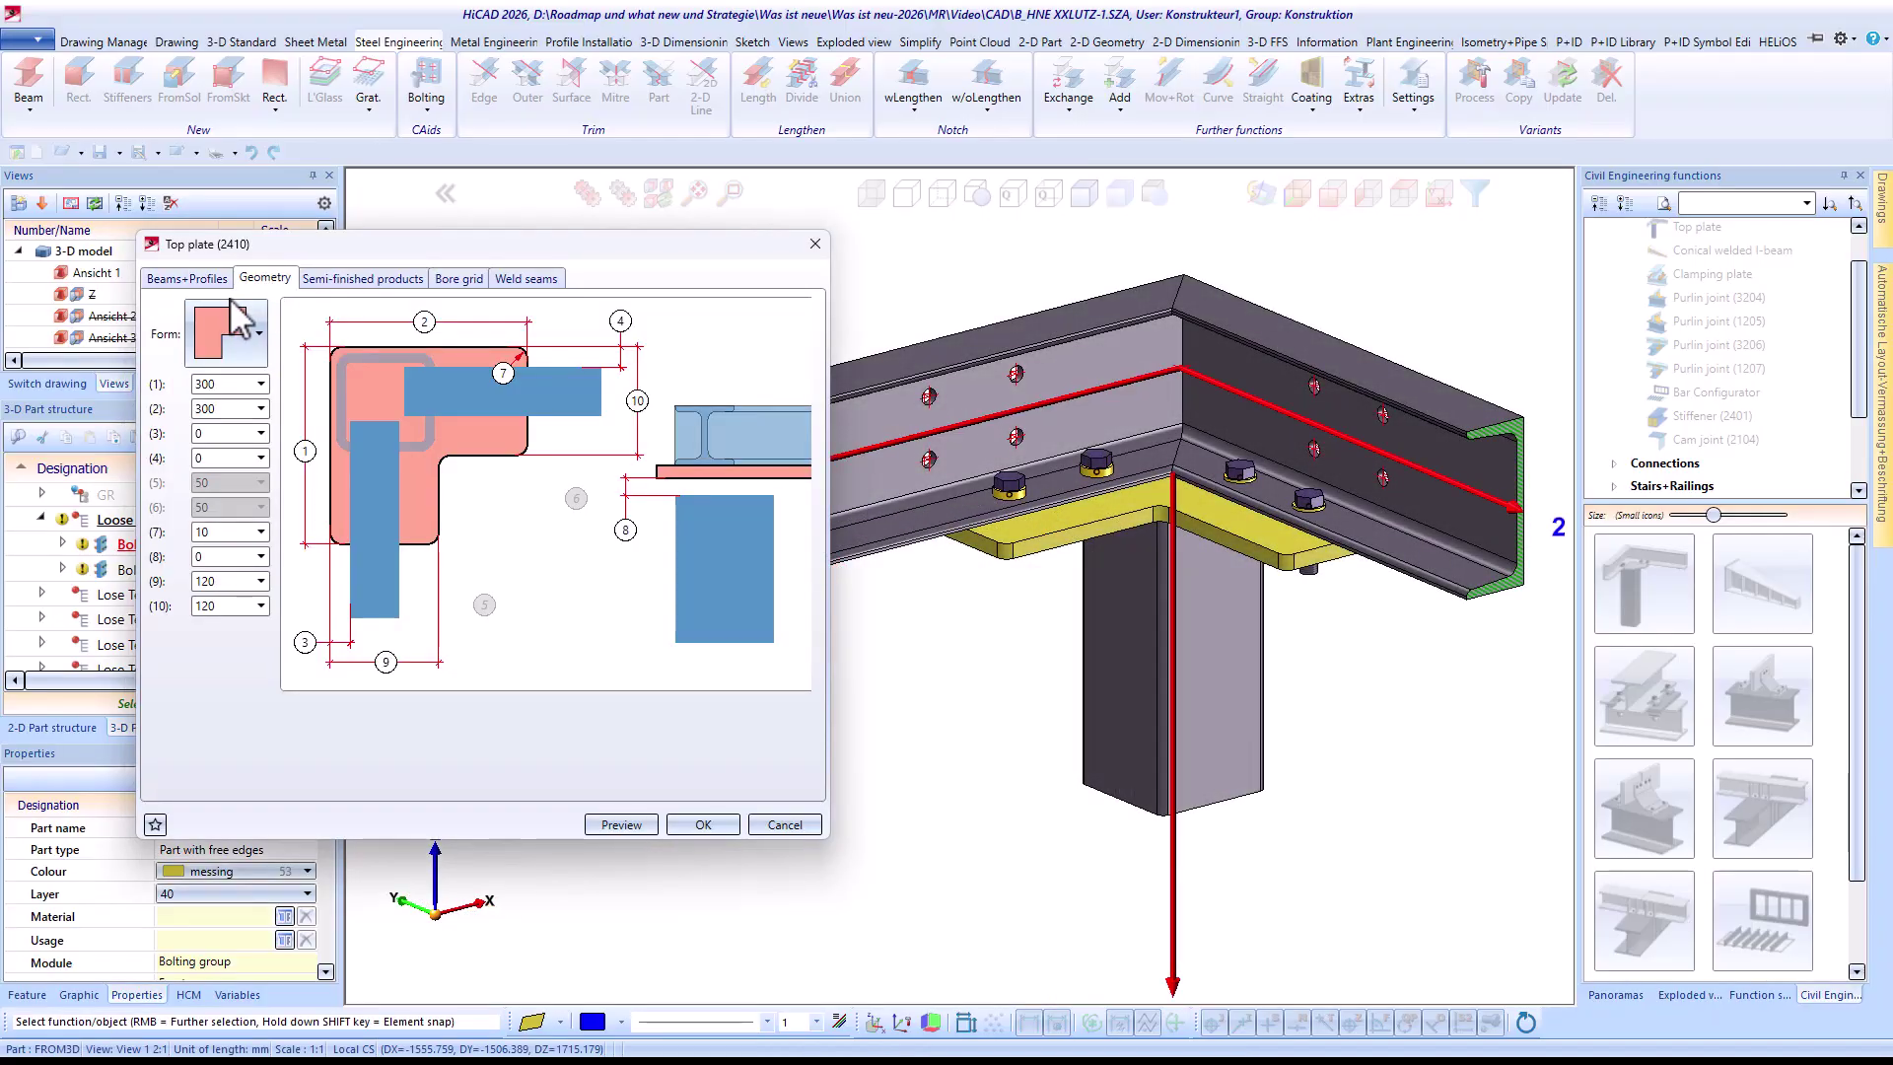
{"action": "left_click", "coordinate": [260, 339]}
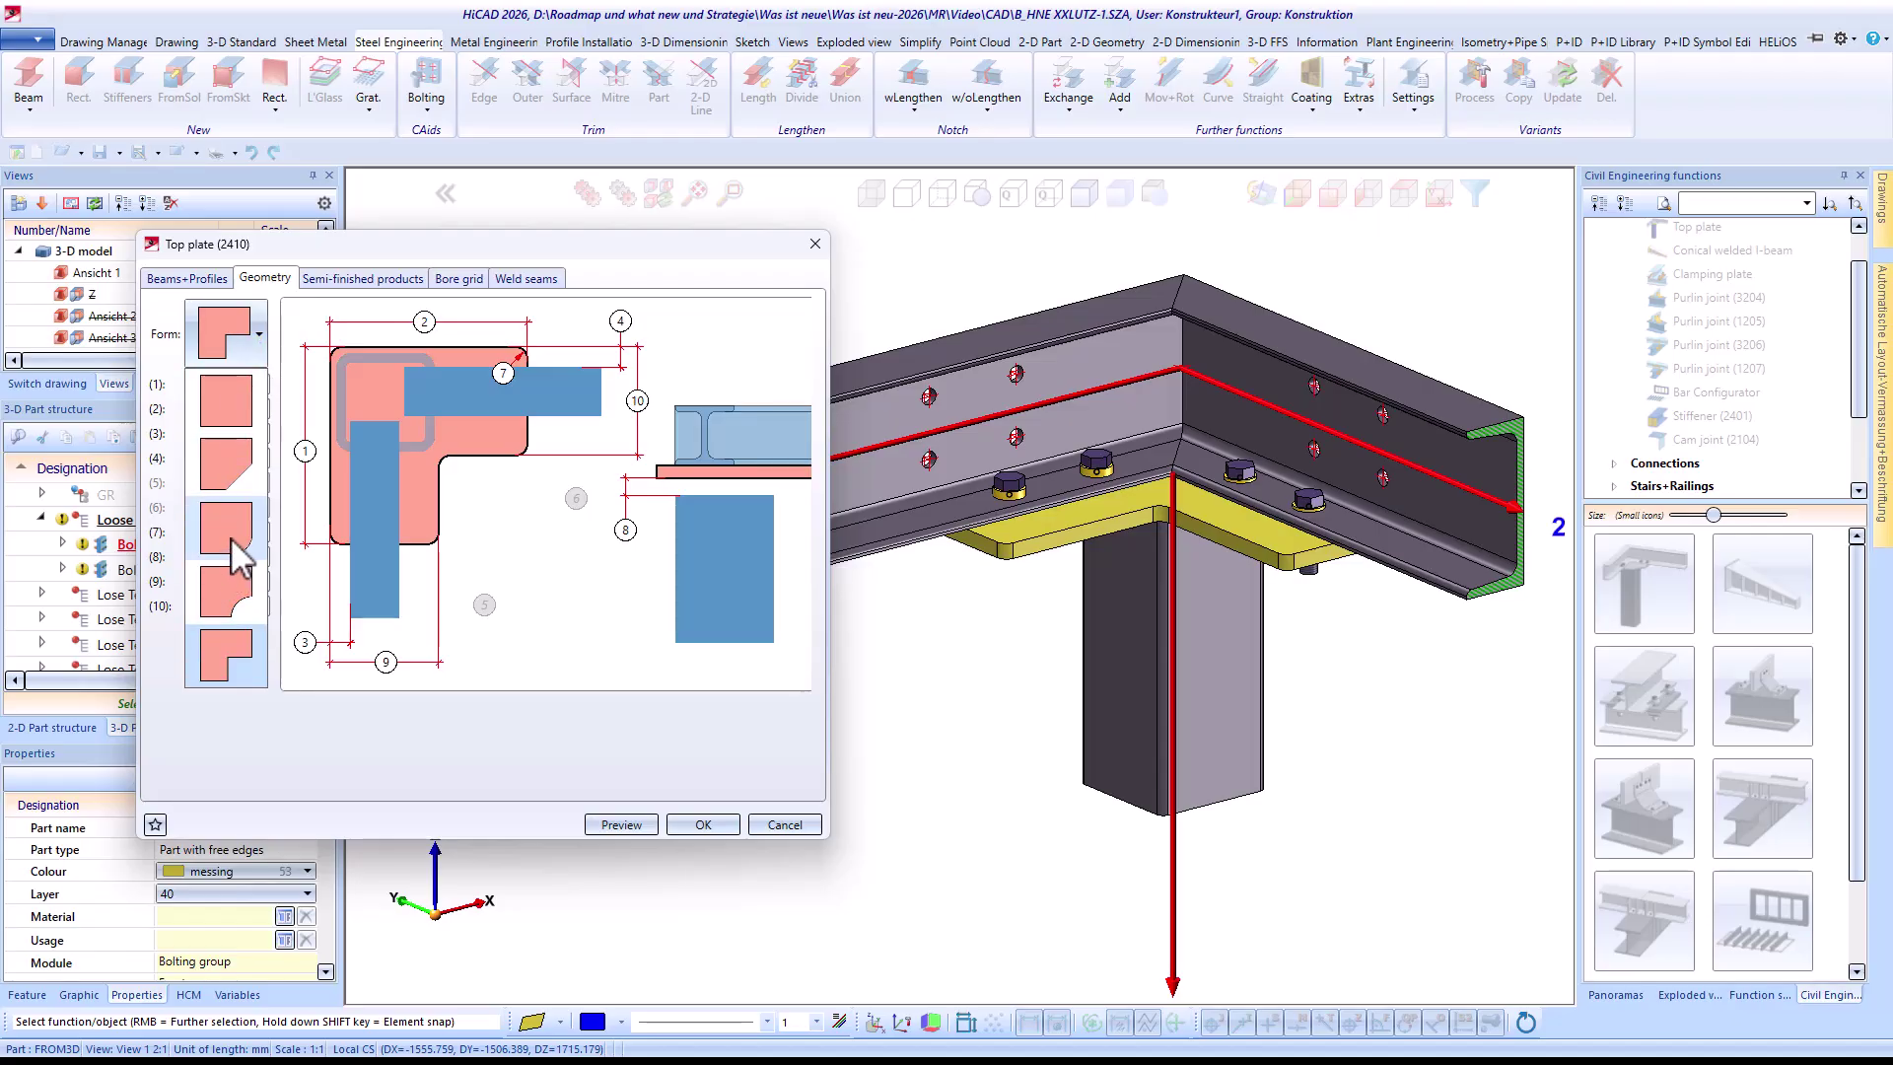
{"action": "left_click", "coordinate": [238, 592]}
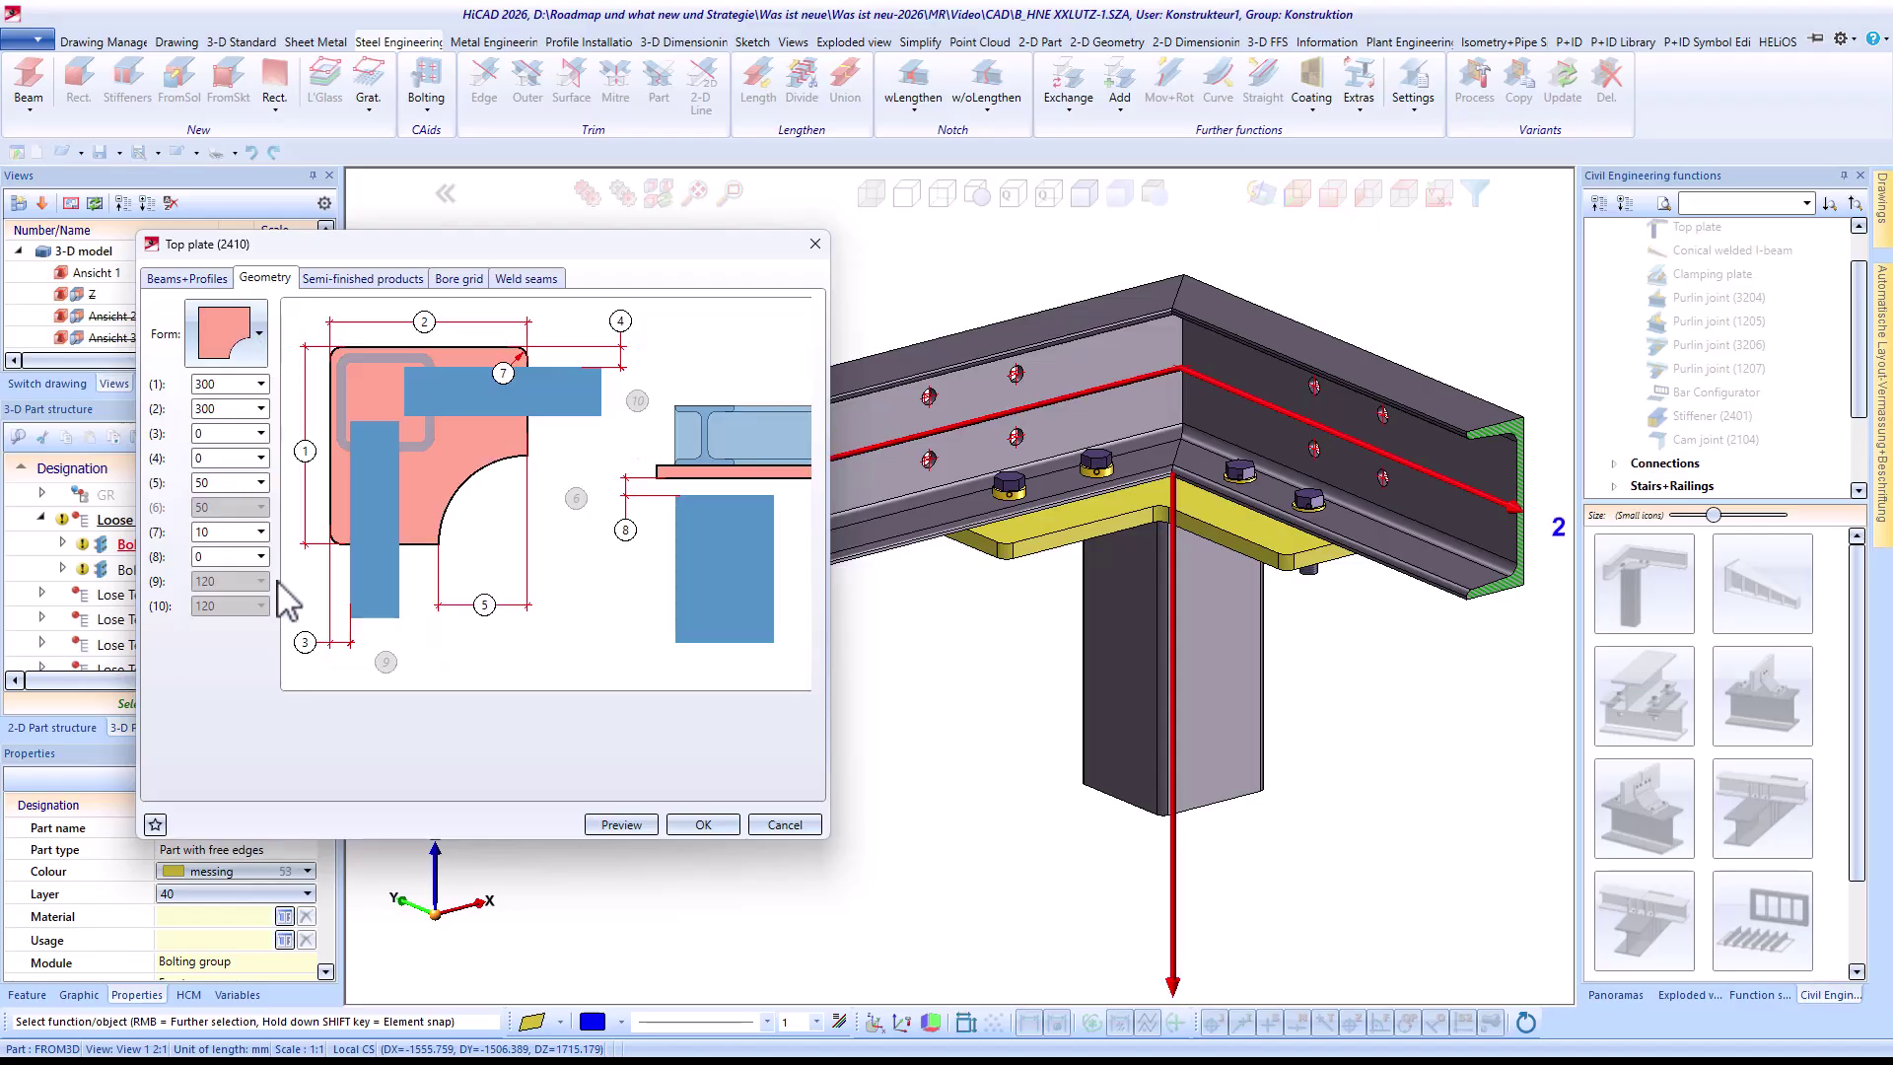
{"action": "left_click", "coordinate": [620, 824]}
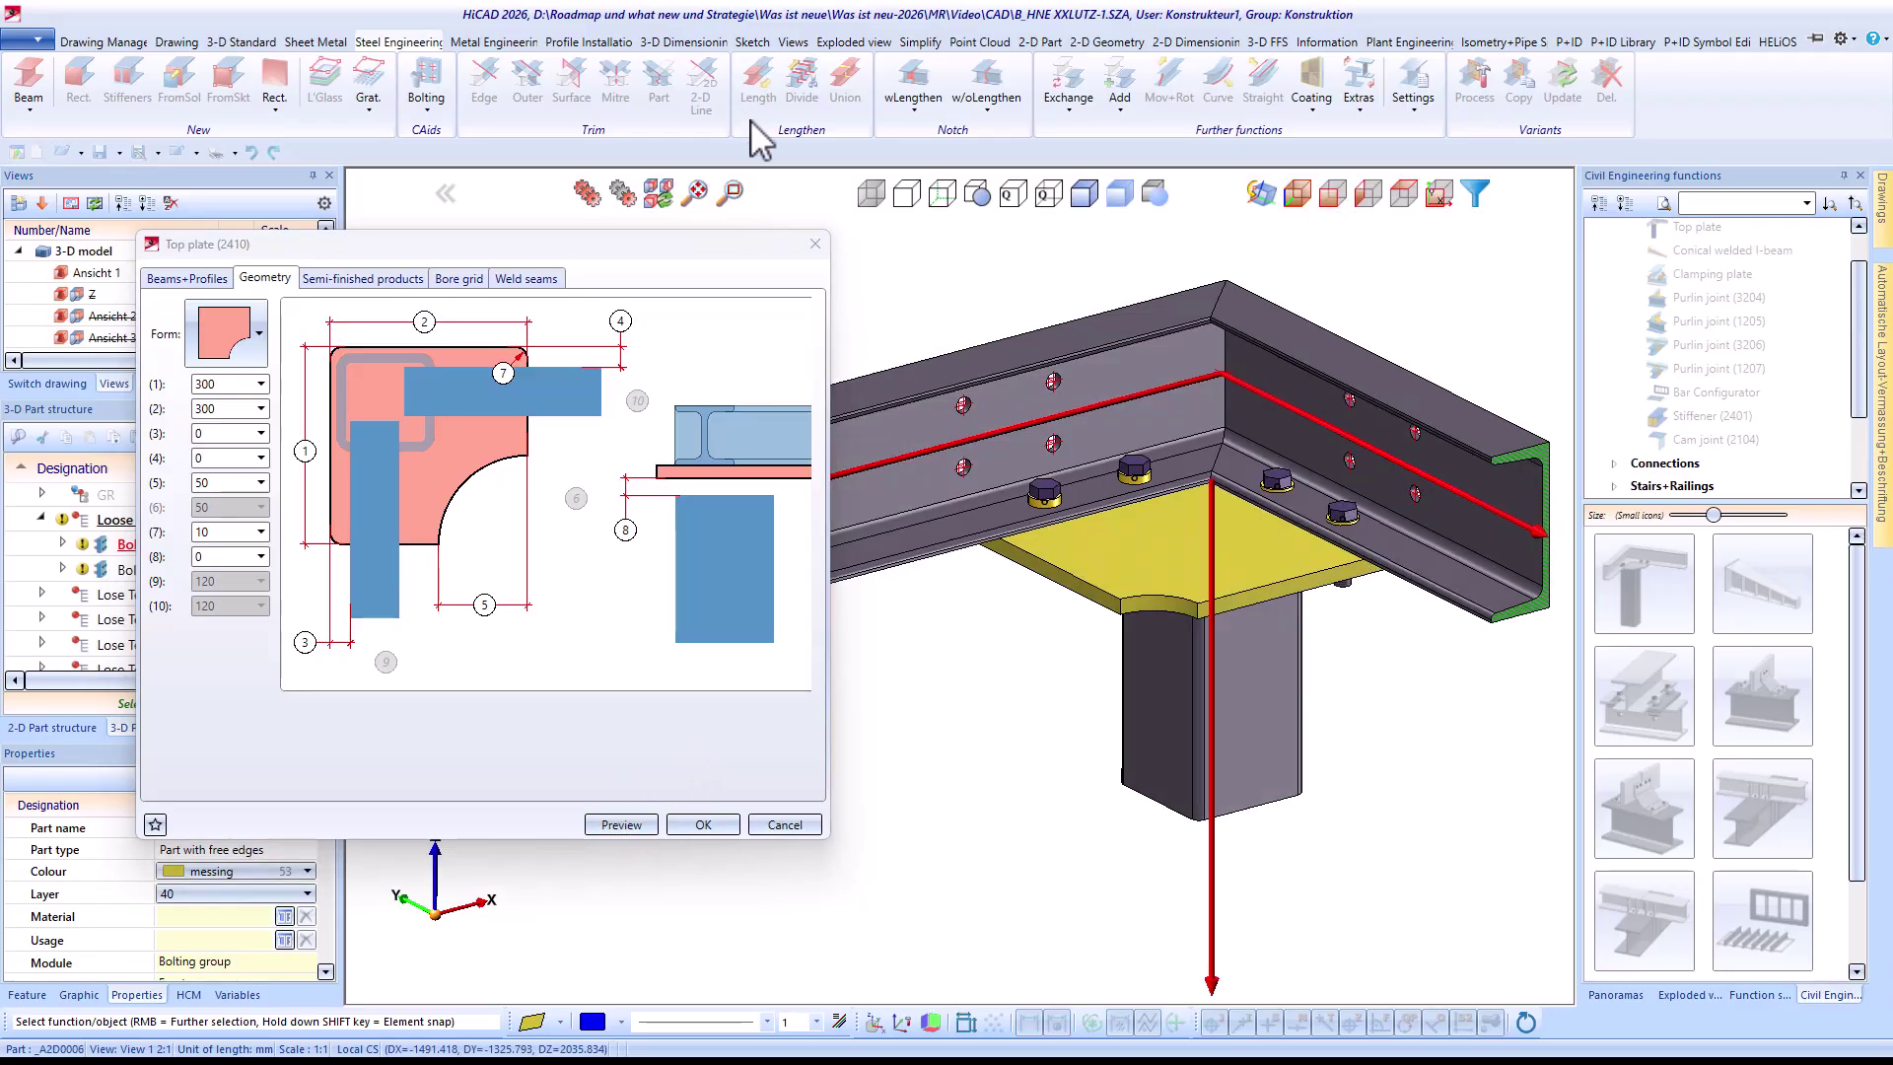
Switch the top plate to the L-shaped form and preview it from below
{"action": "left_click", "coordinate": [257, 335]}
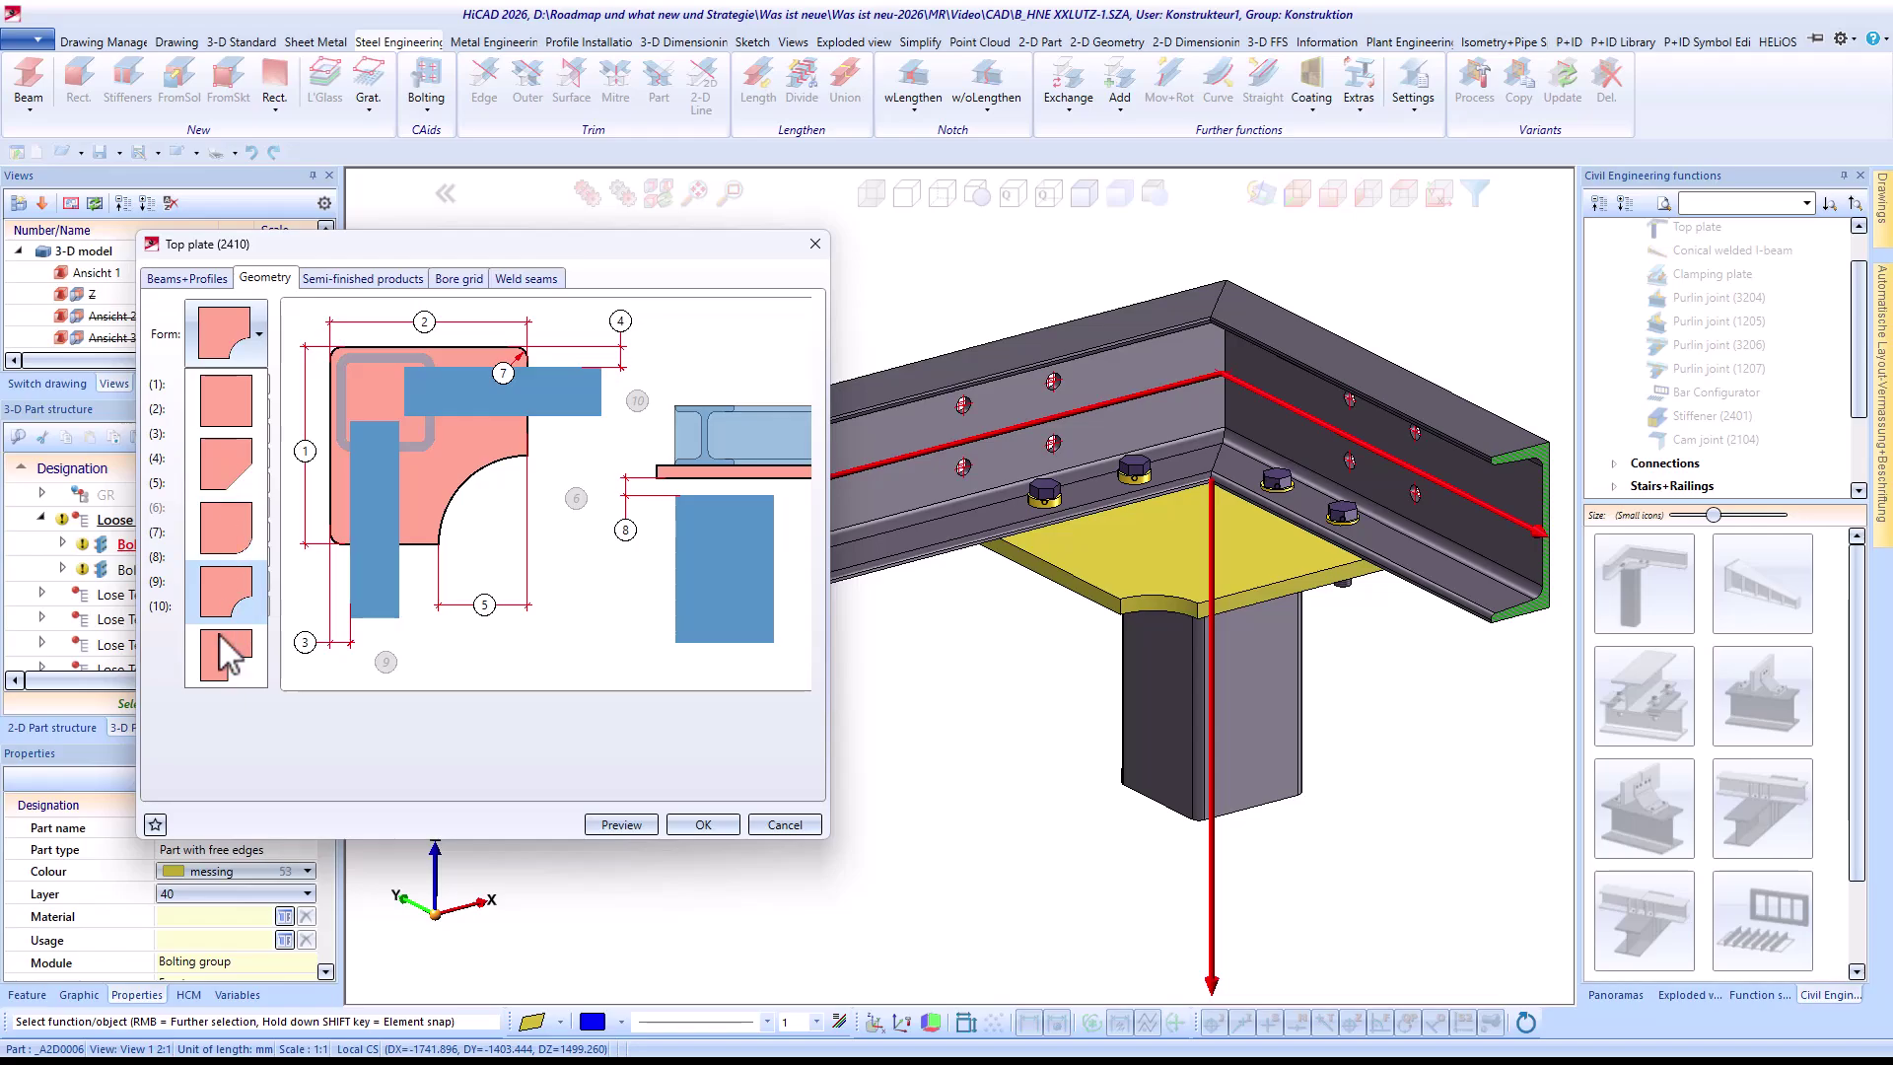
{"action": "left_click", "coordinate": [219, 654]}
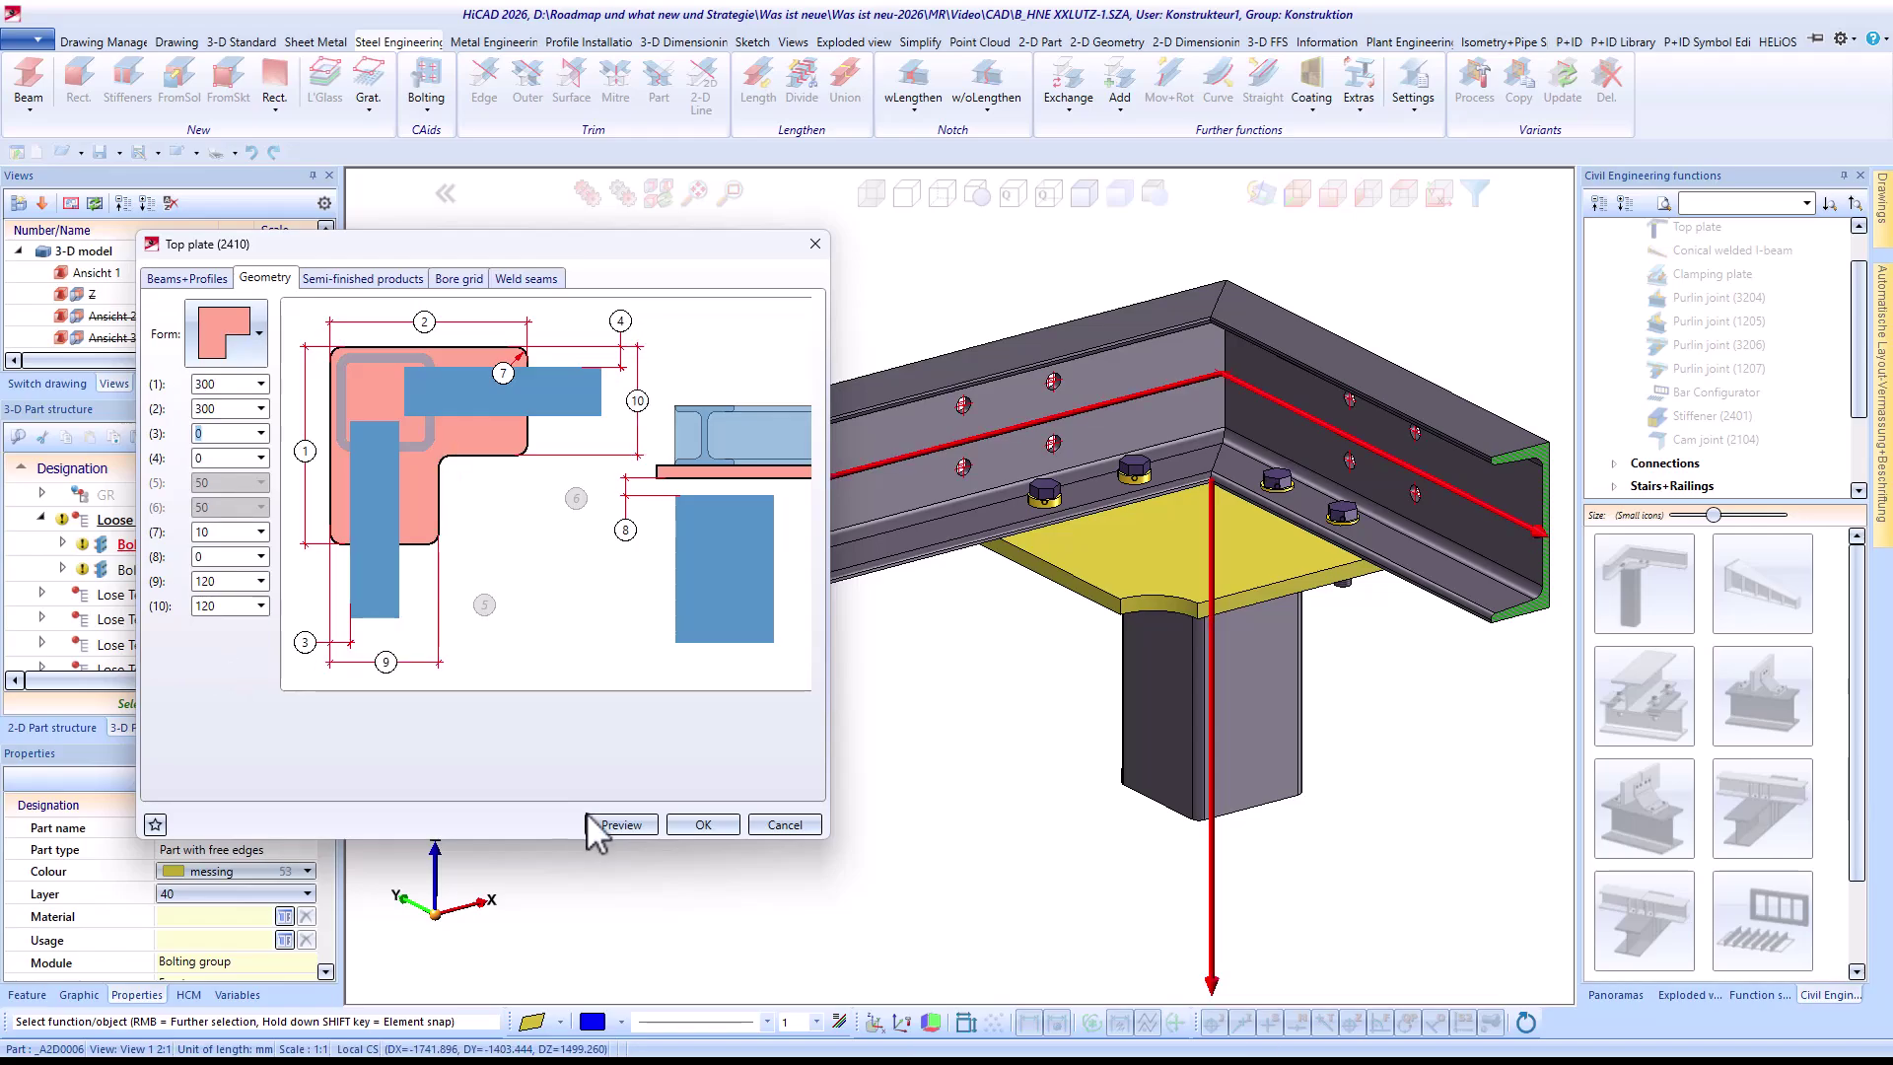
{"action": "left_click", "coordinate": [621, 825]}
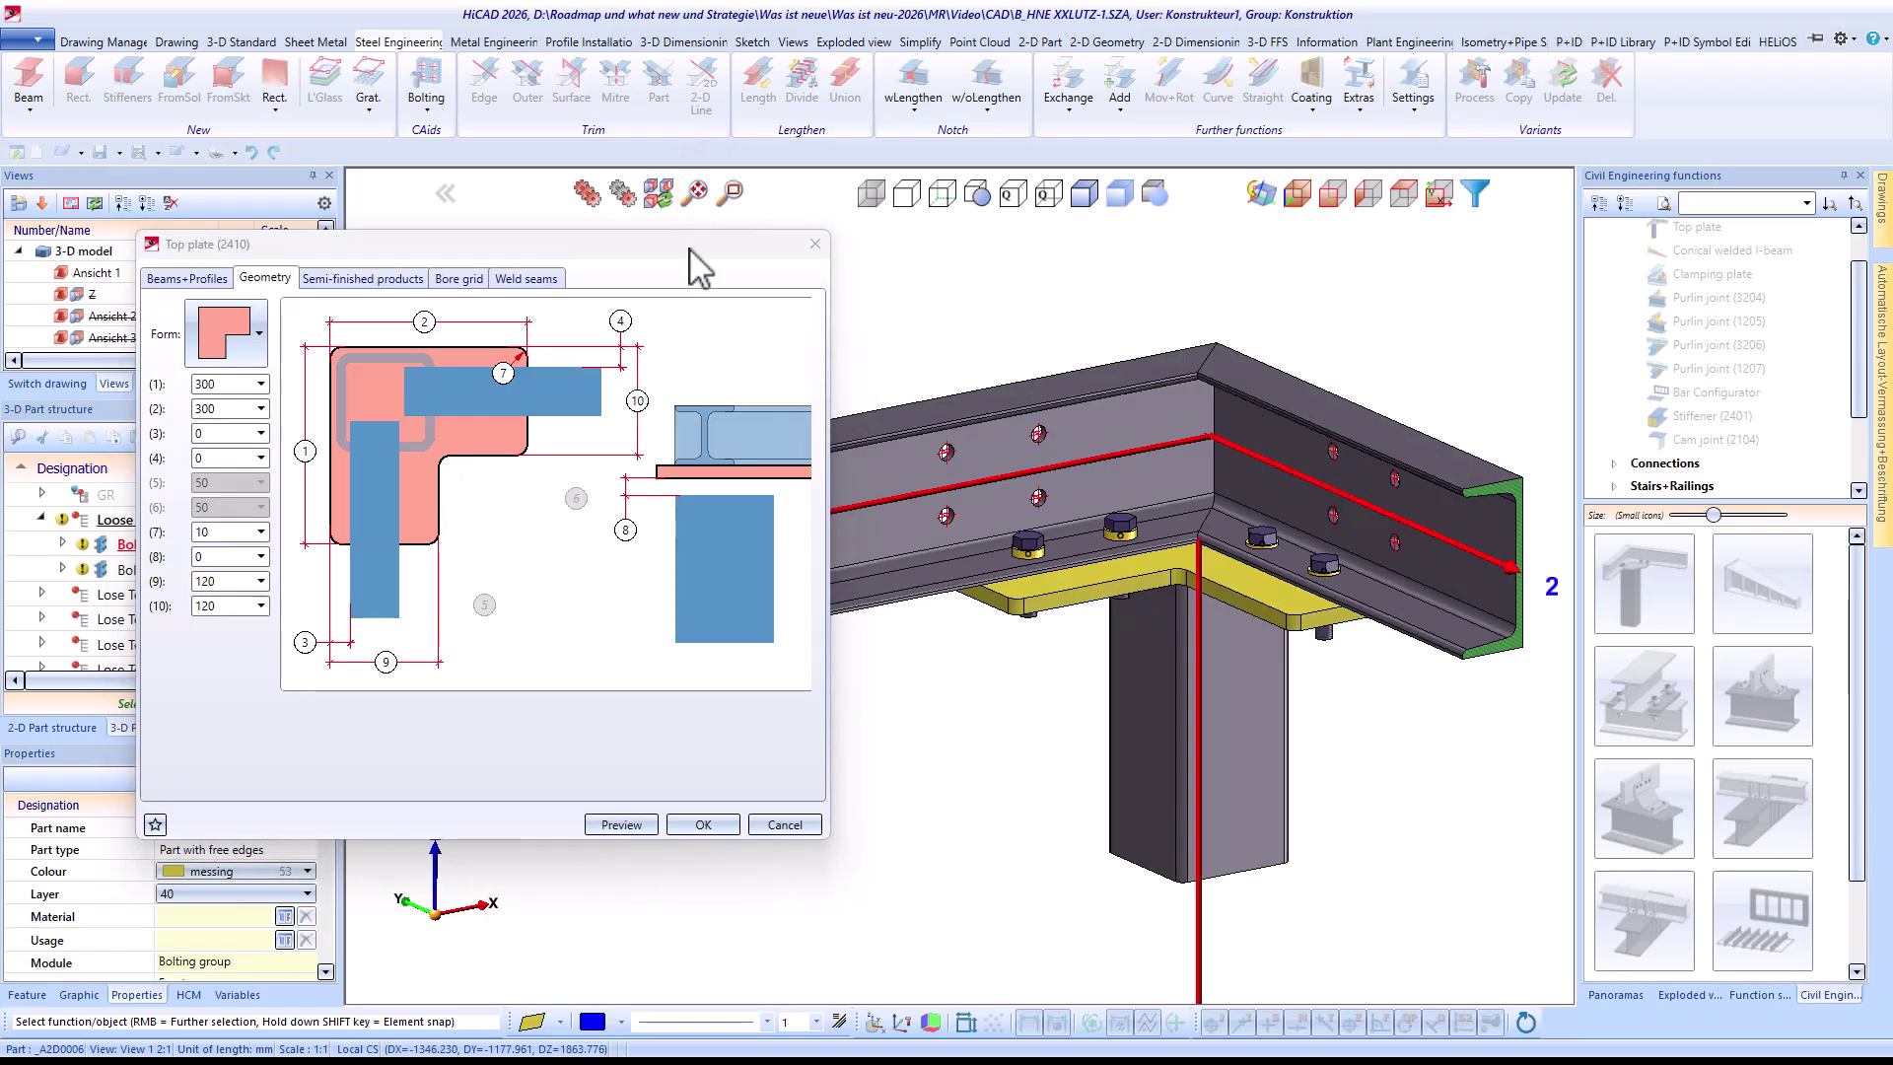
{"action": "mouse_move", "coordinate": [1026, 455]}
{"action": "middle_mouse_down"}
{"action": "mouse_move", "coordinate": [1107, 393]}
{"action": "mouse_move", "coordinate": [1026, 410]}
{"action": "mouse_move", "coordinate": [1026, 465]}
{"action": "middle_mouse_up"}
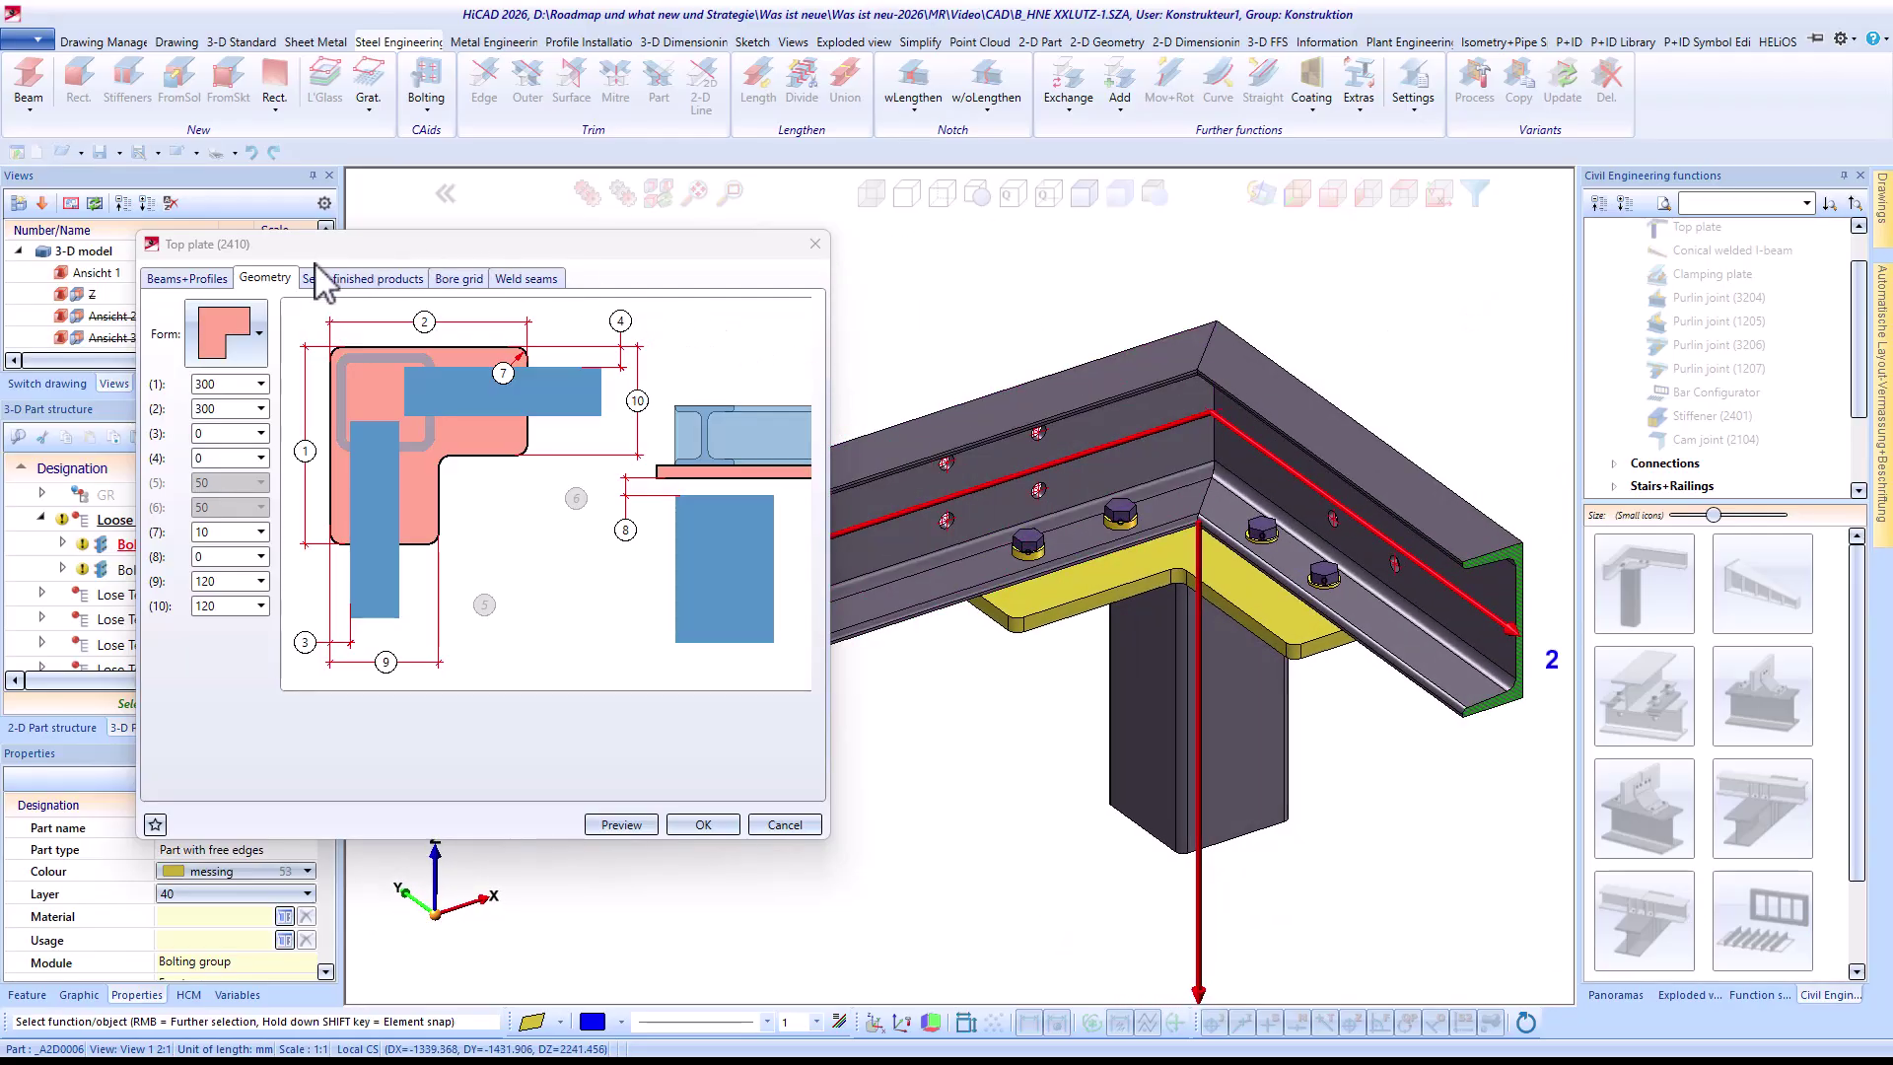
Review the plate thickness and material choices for the top plate, keeping the BI 15 plate
{"action": "left_click", "coordinate": [373, 278]}
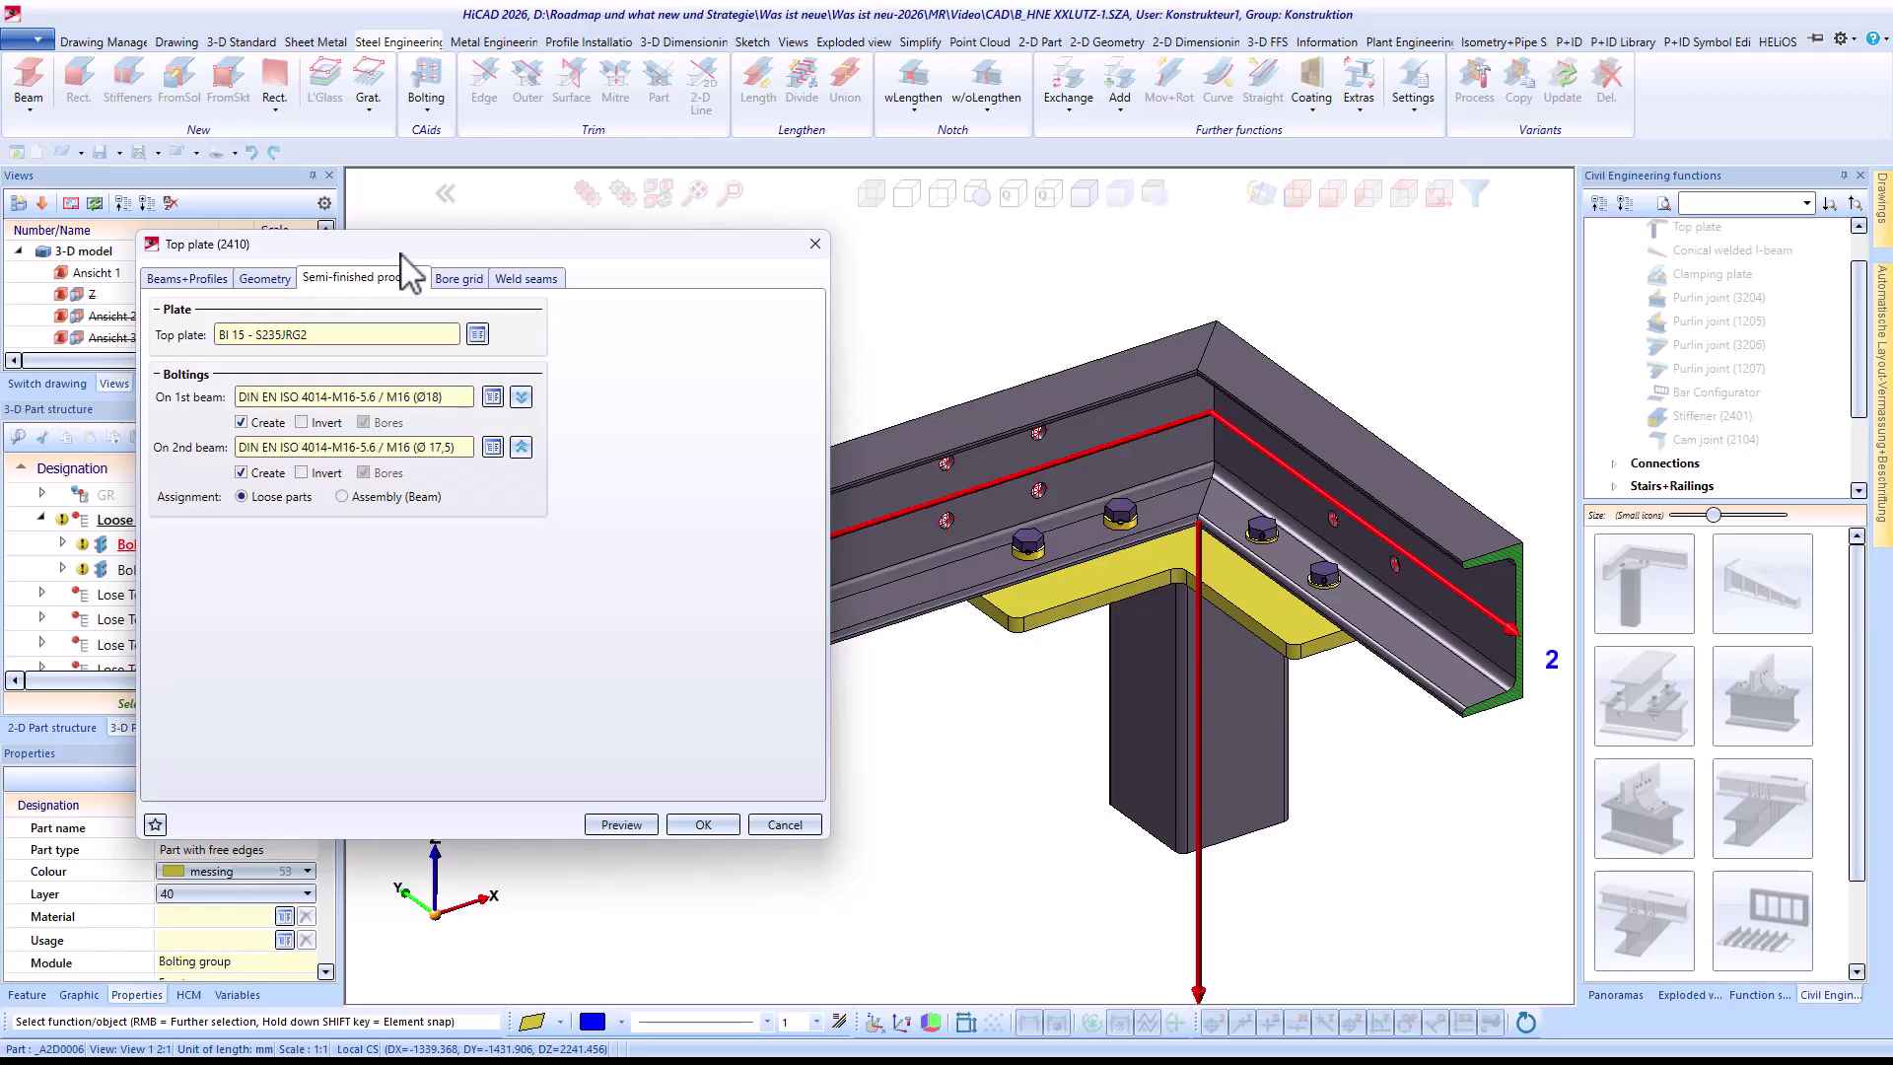
{"action": "left_click", "coordinate": [477, 336]}
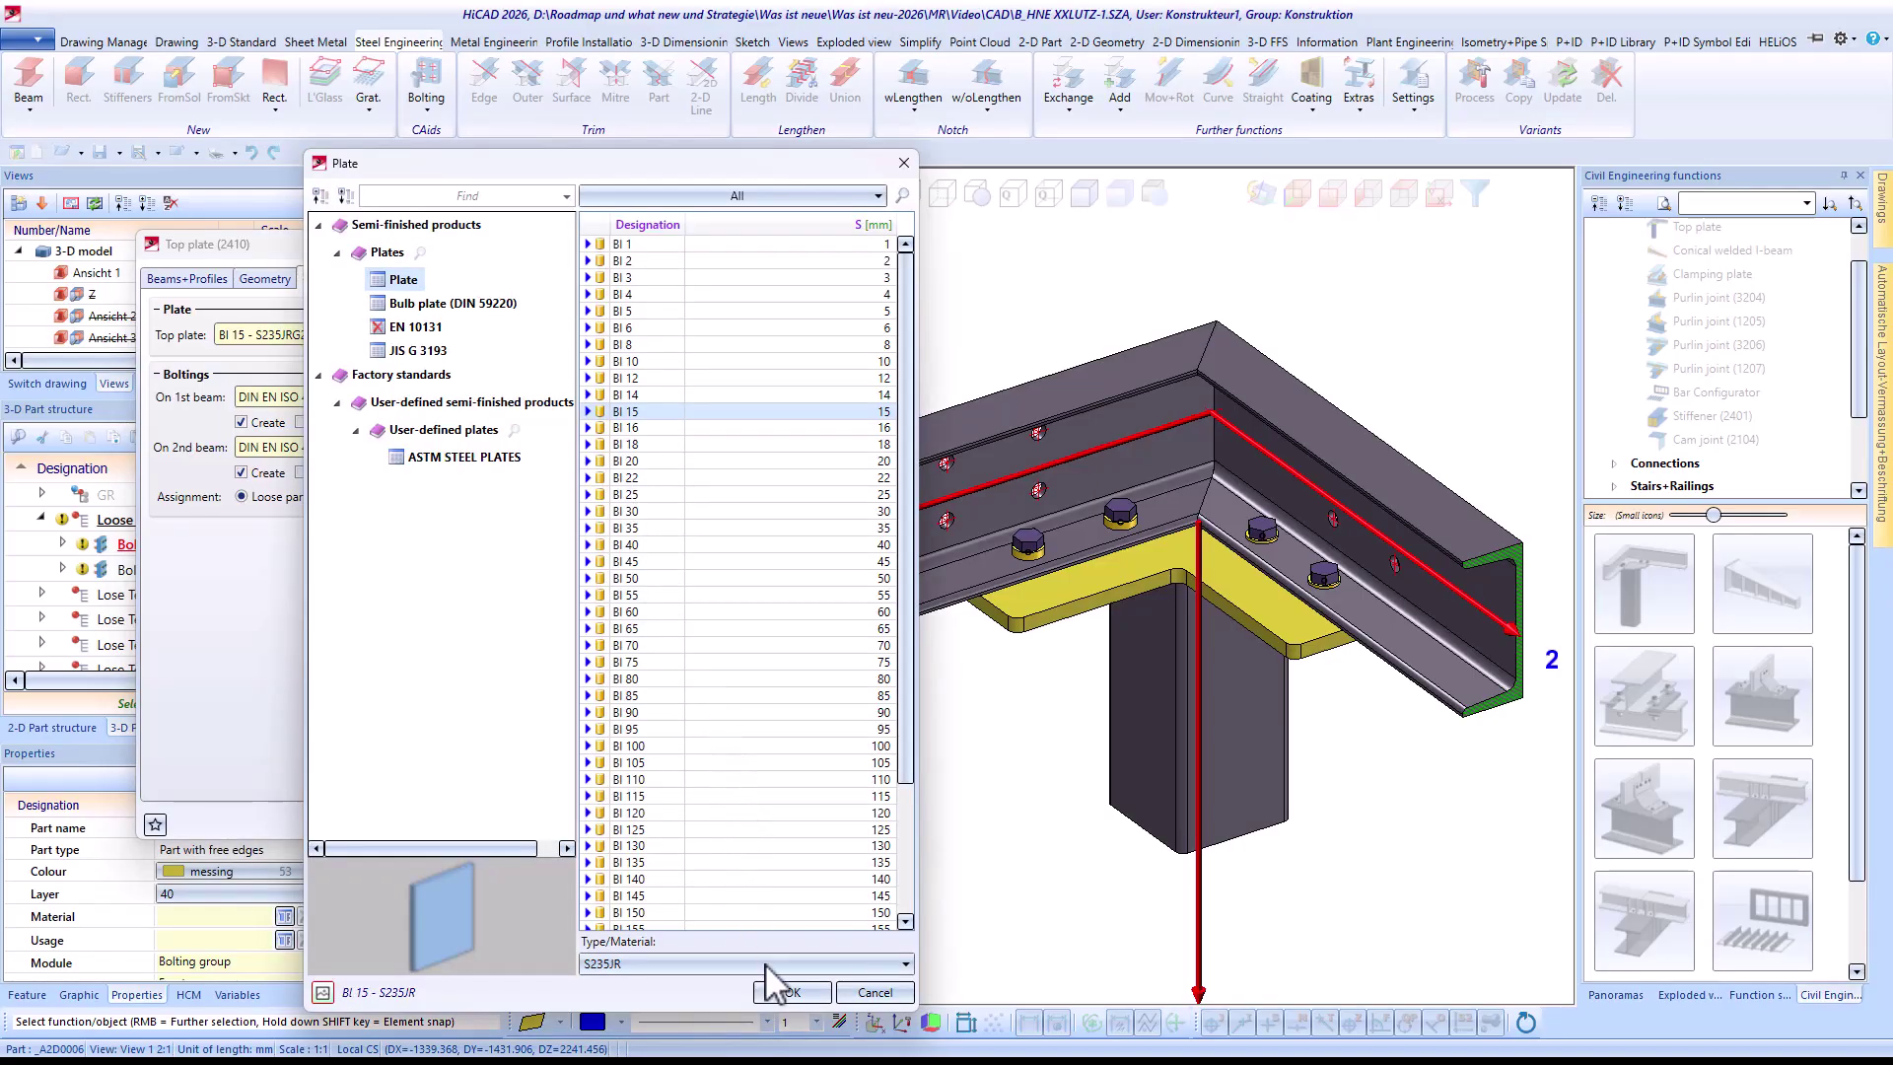
{"action": "left_click", "coordinate": [792, 992]}
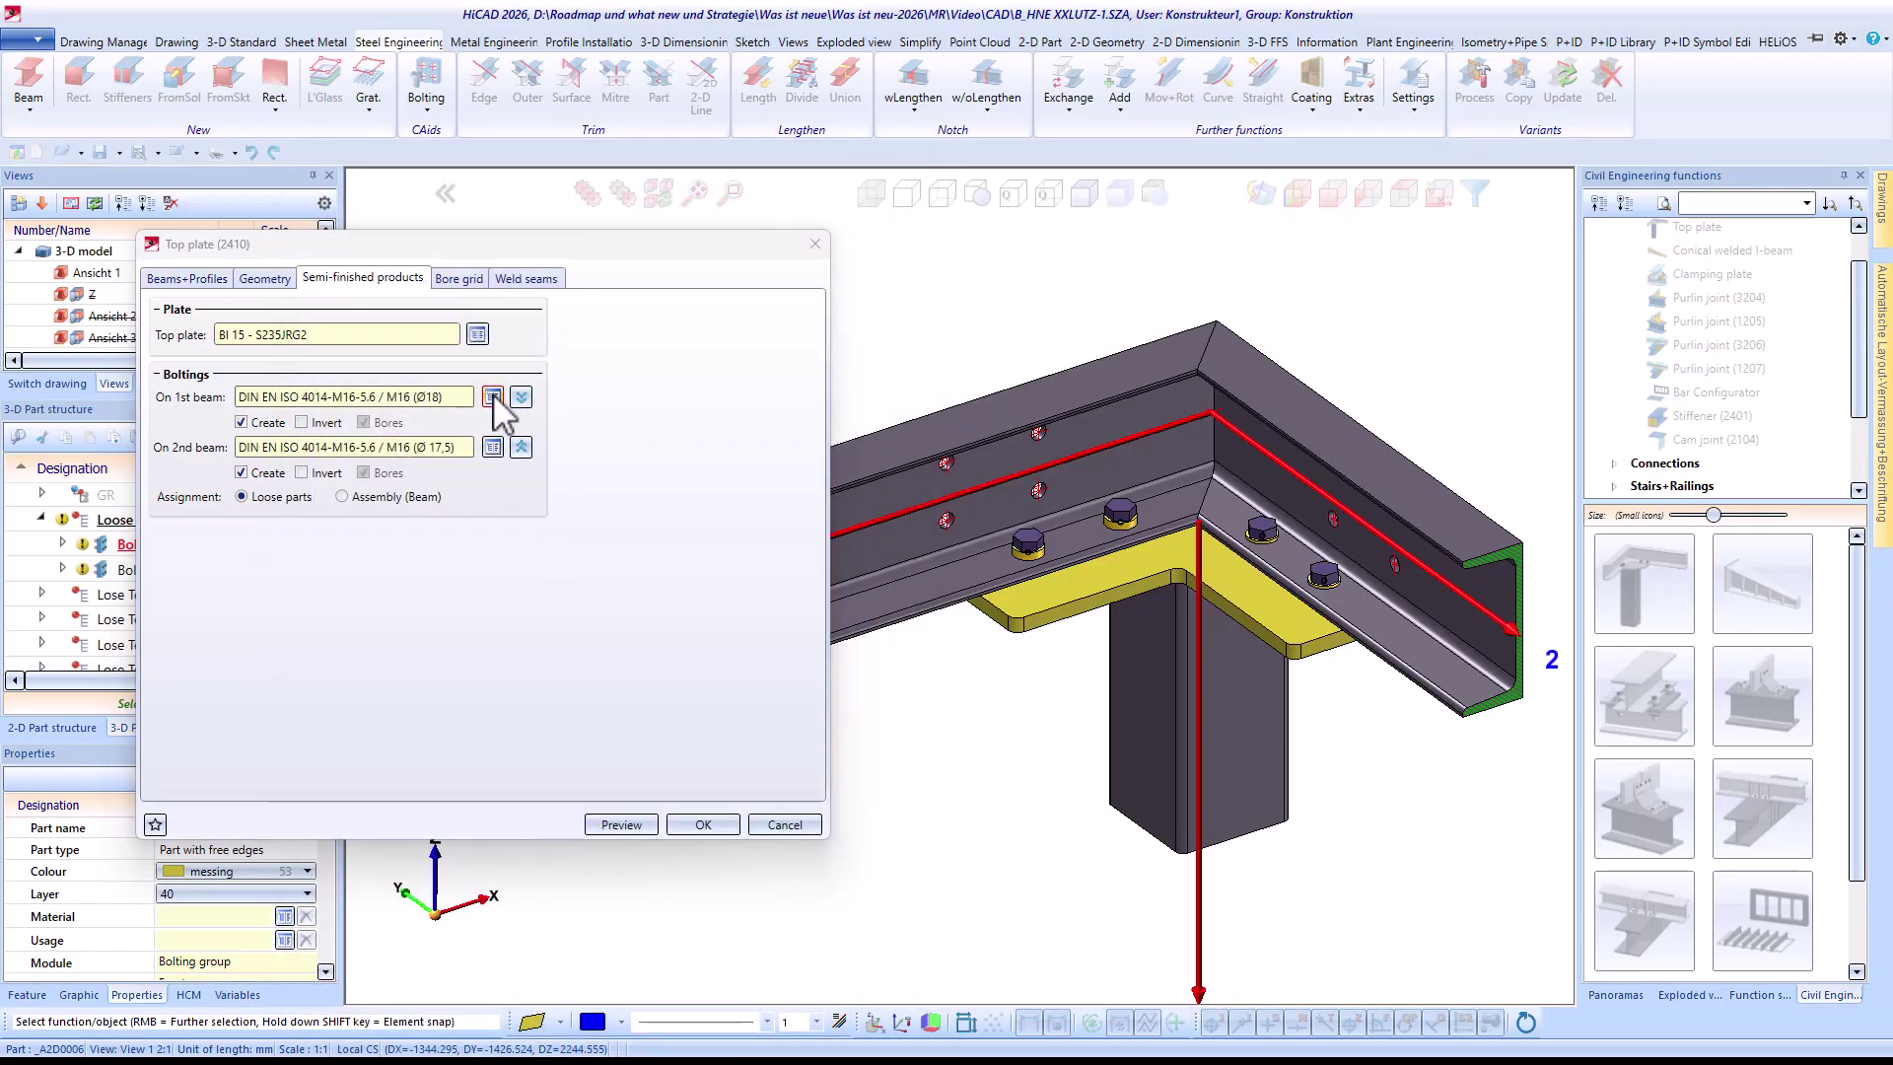
Review the bolt, washer and nut selections for the boltings on the 1st and 2nd beams without changing them
{"action": "left_click", "coordinate": [504, 398]}
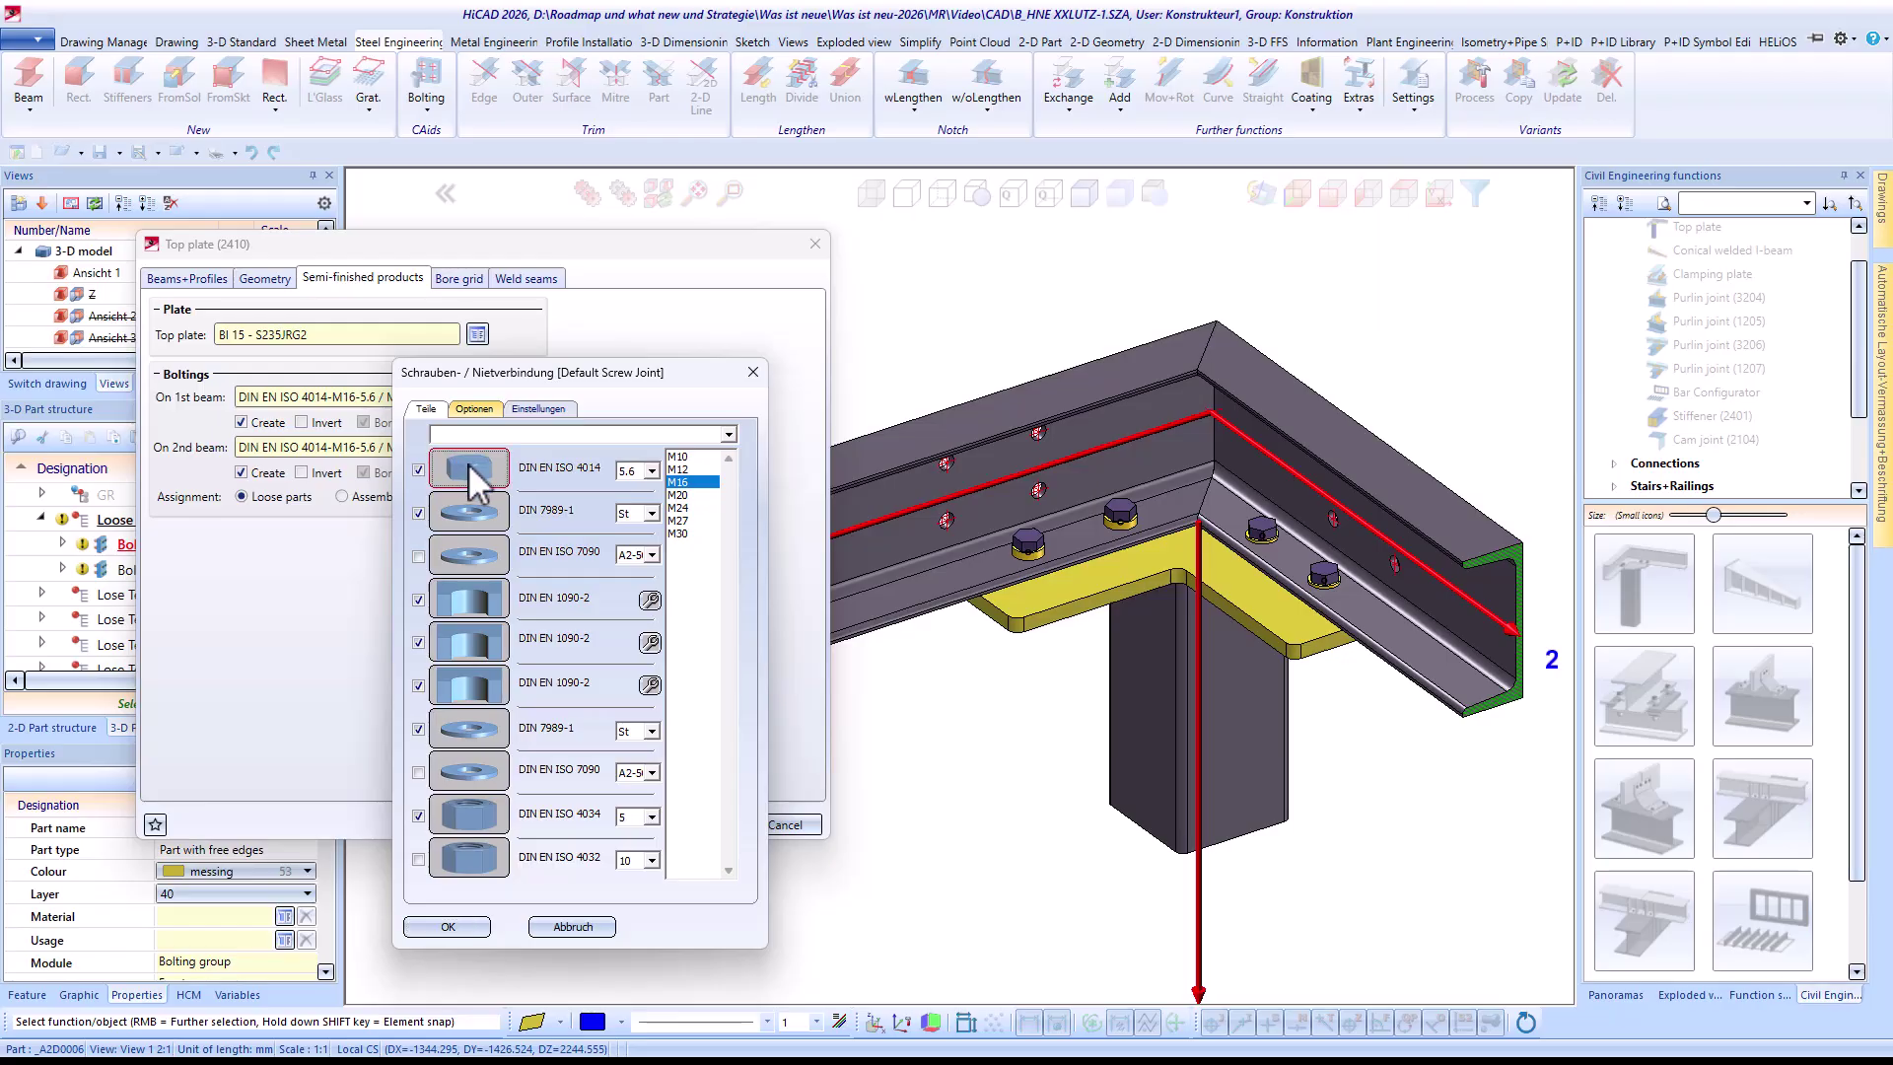
{"action": "left_click", "coordinate": [847, 845]}
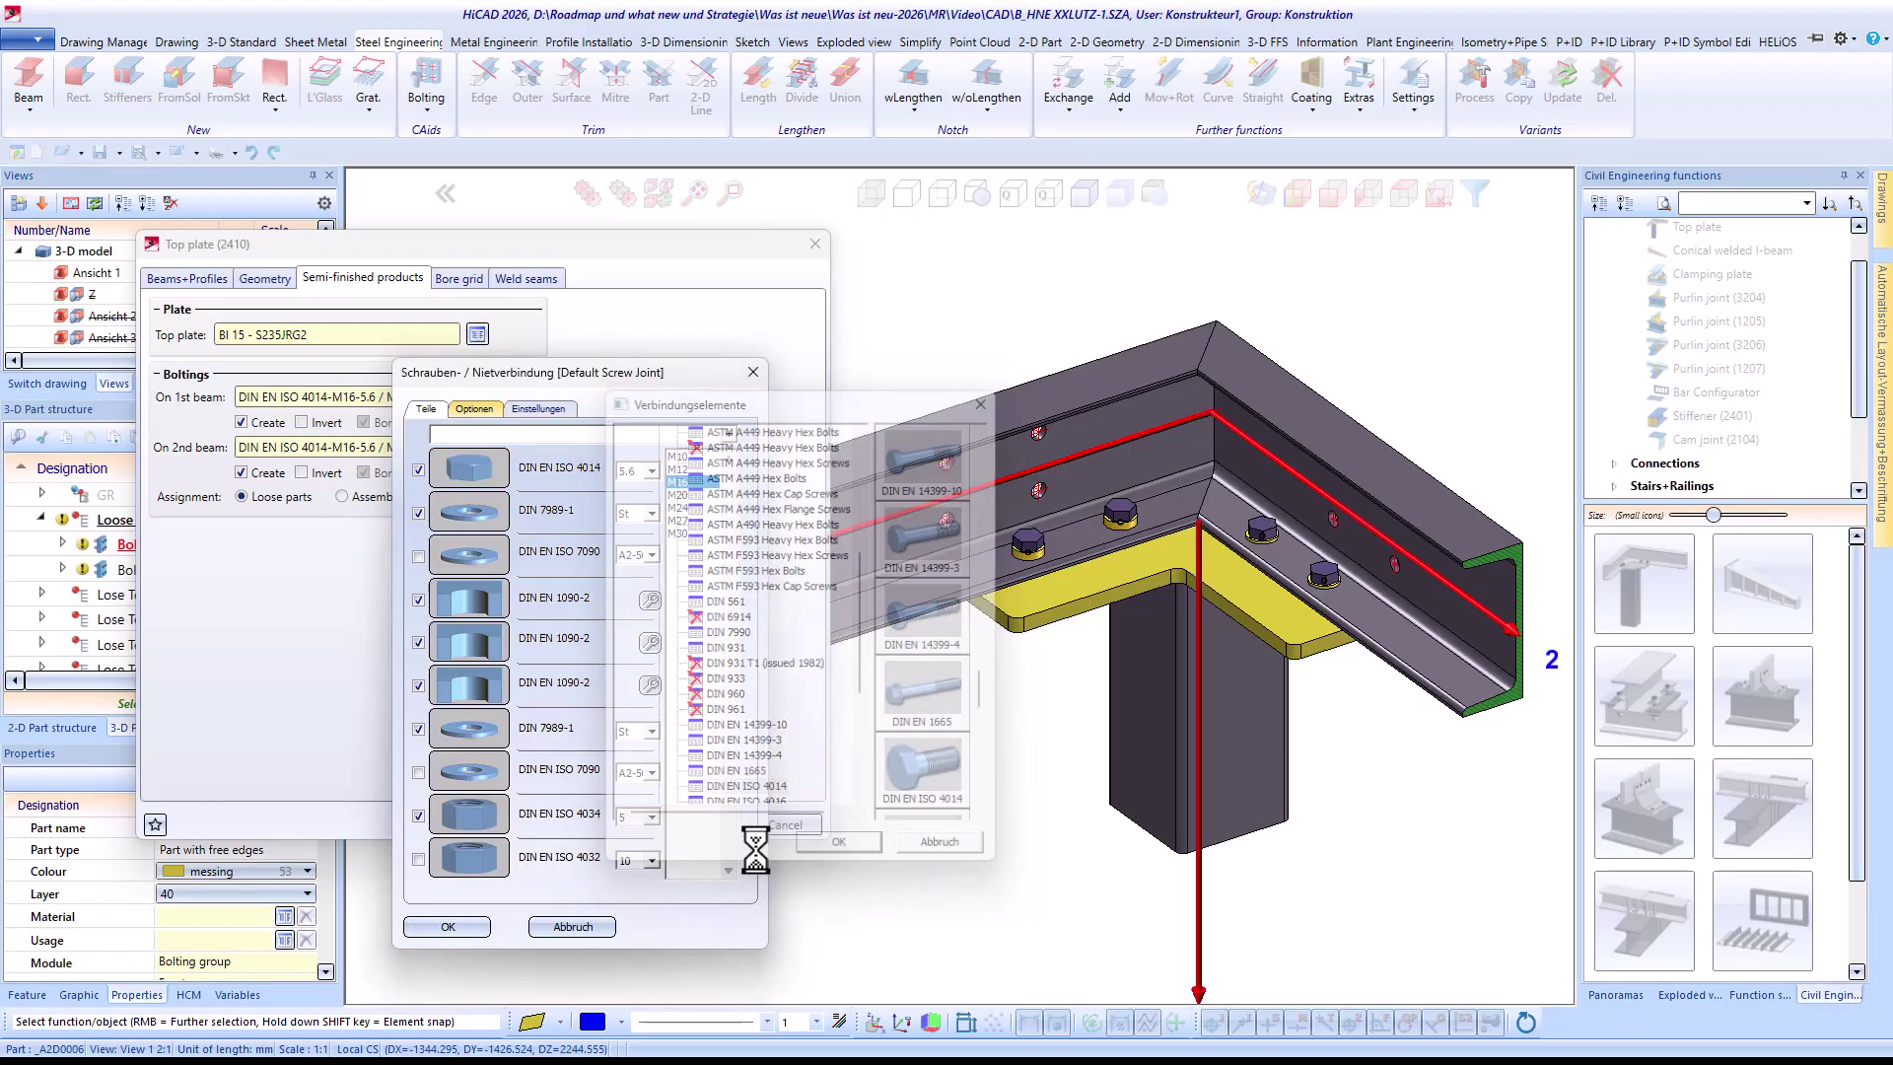
{"action": "left_click", "coordinate": [448, 927]}
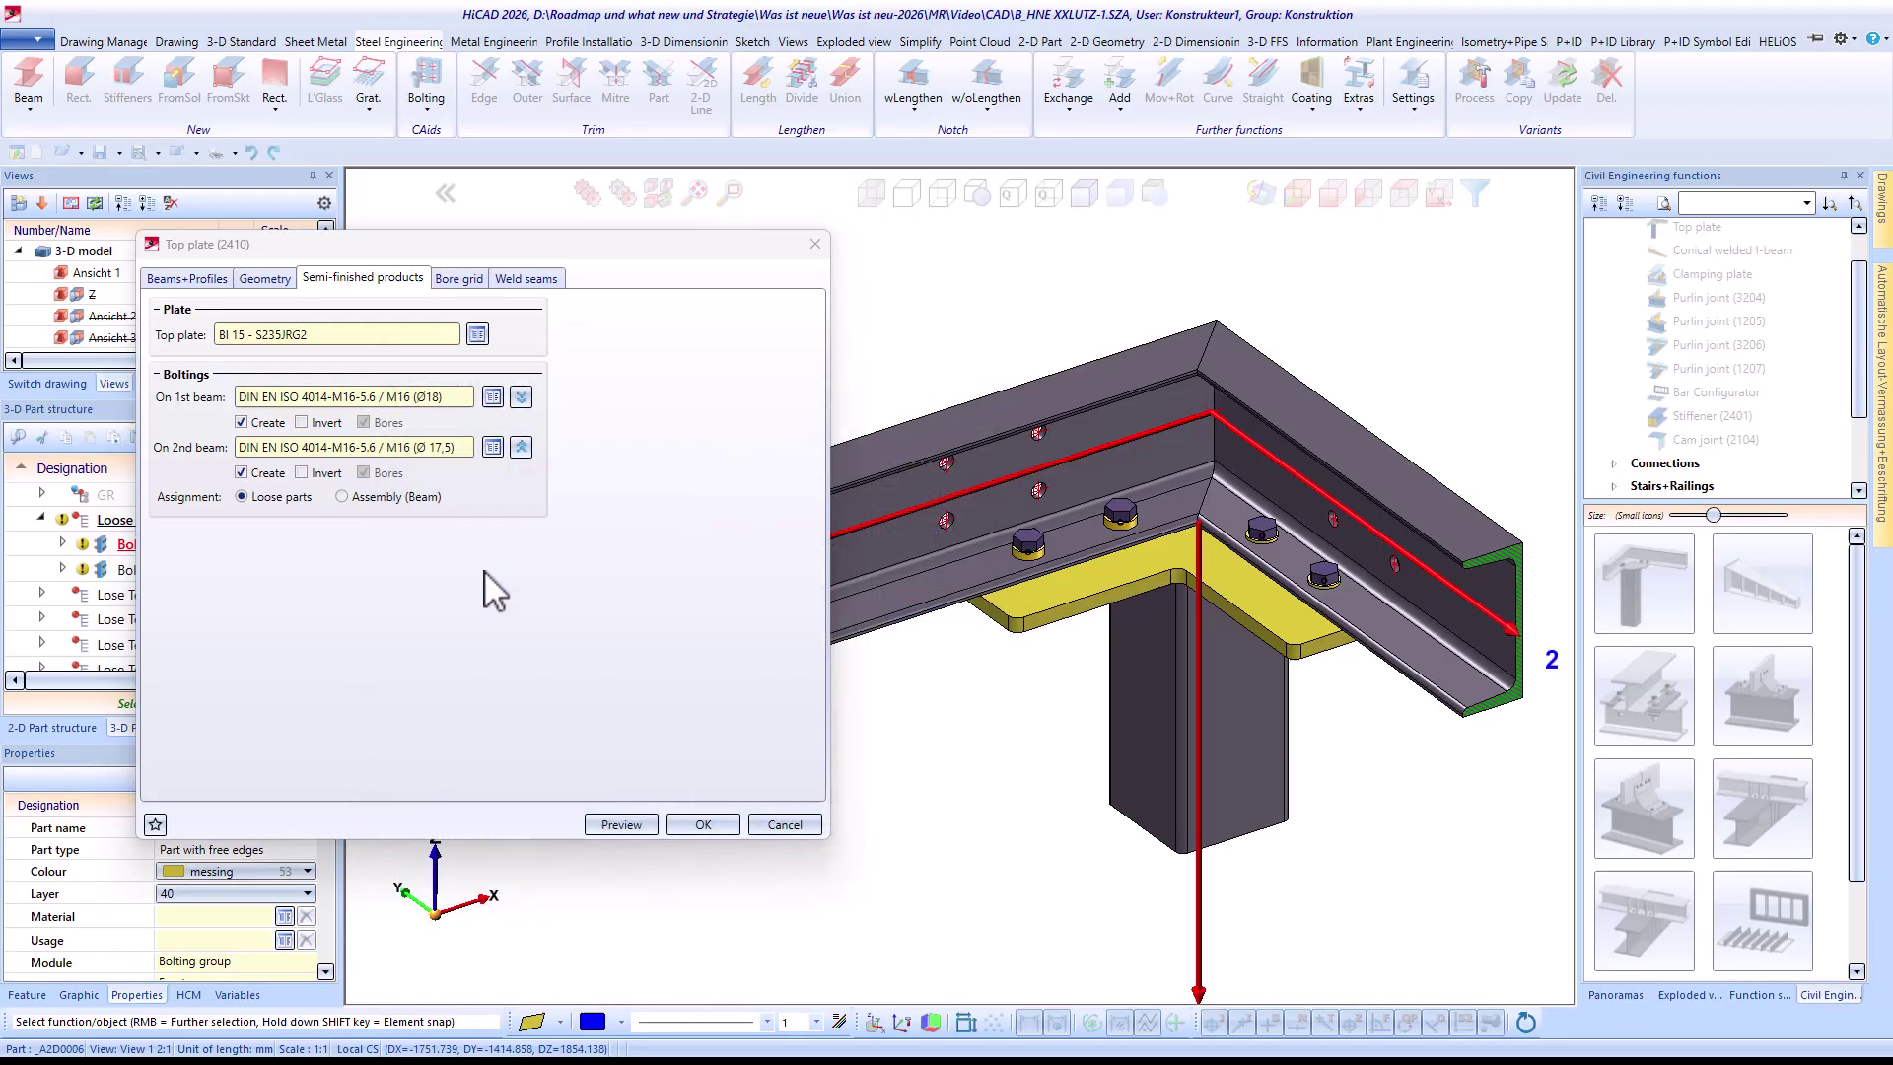
{"action": "left_click", "coordinate": [492, 447]}
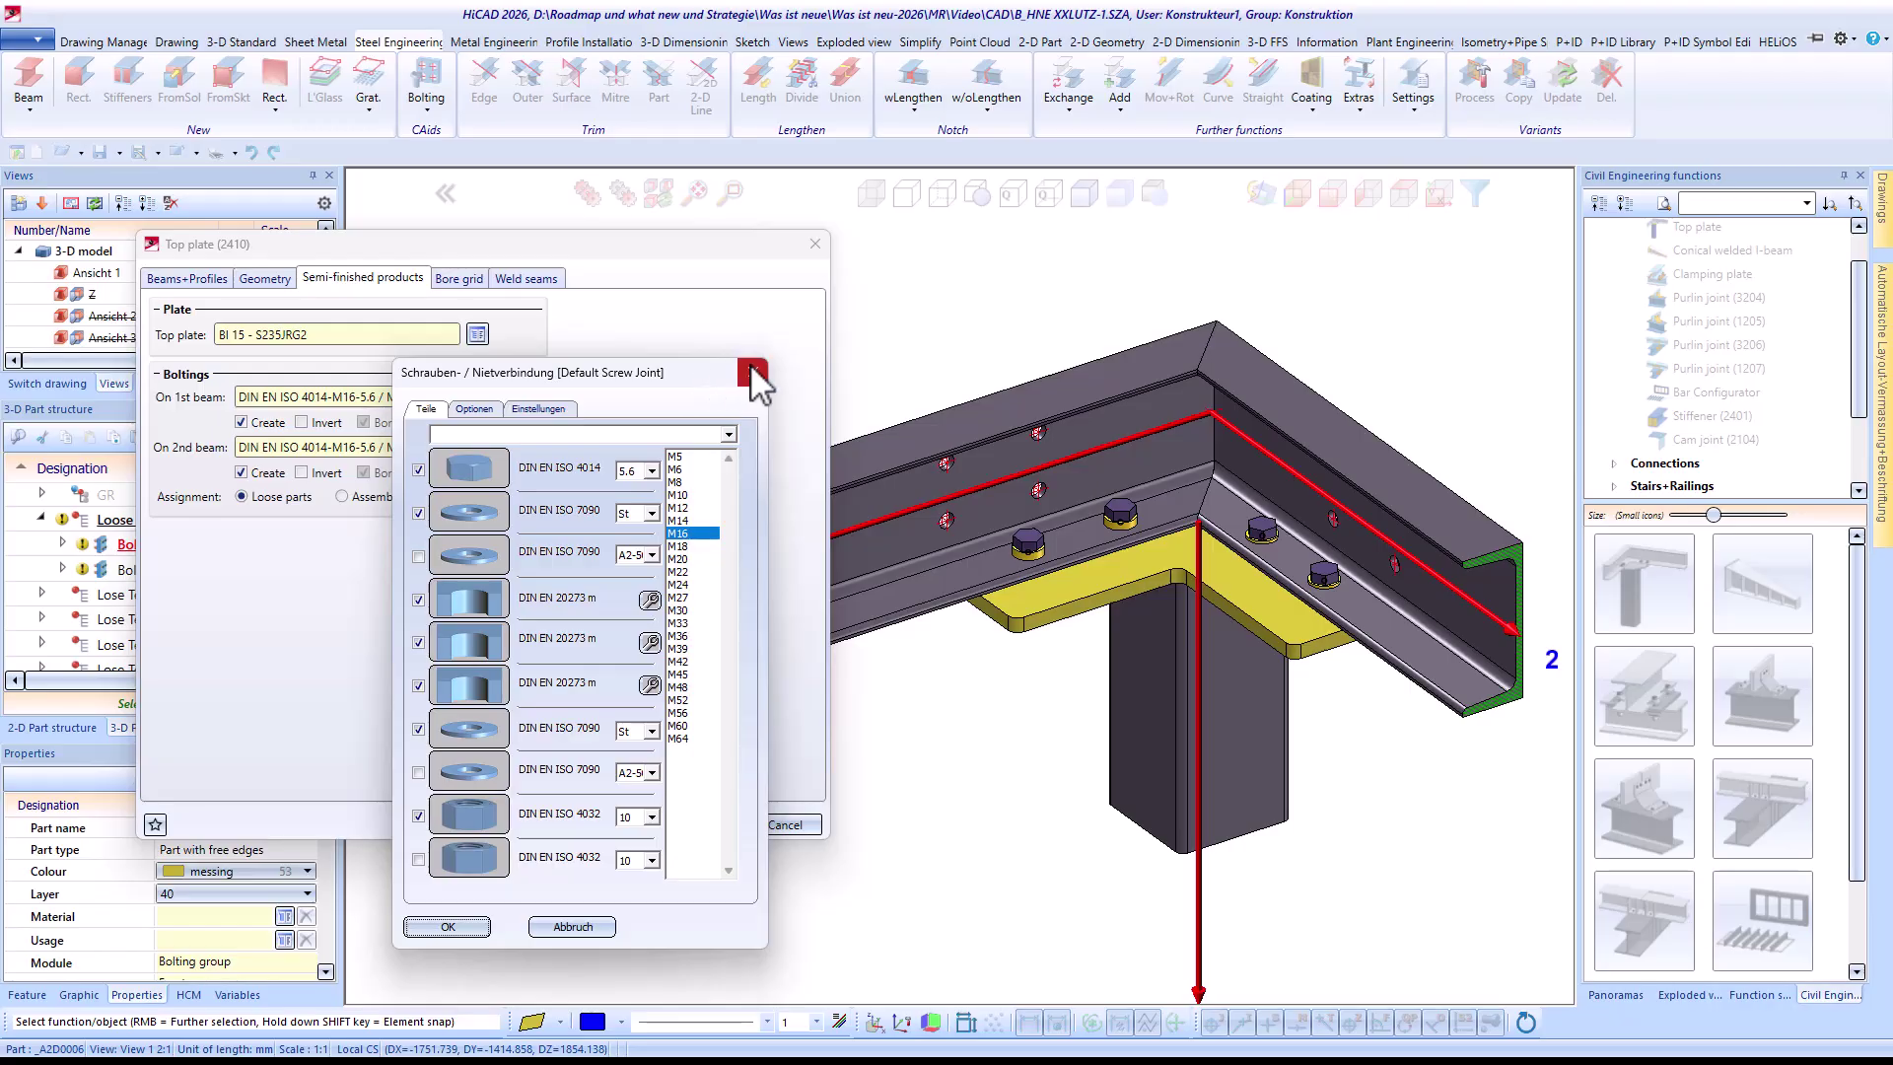
{"action": "left_click", "coordinate": [753, 372]}
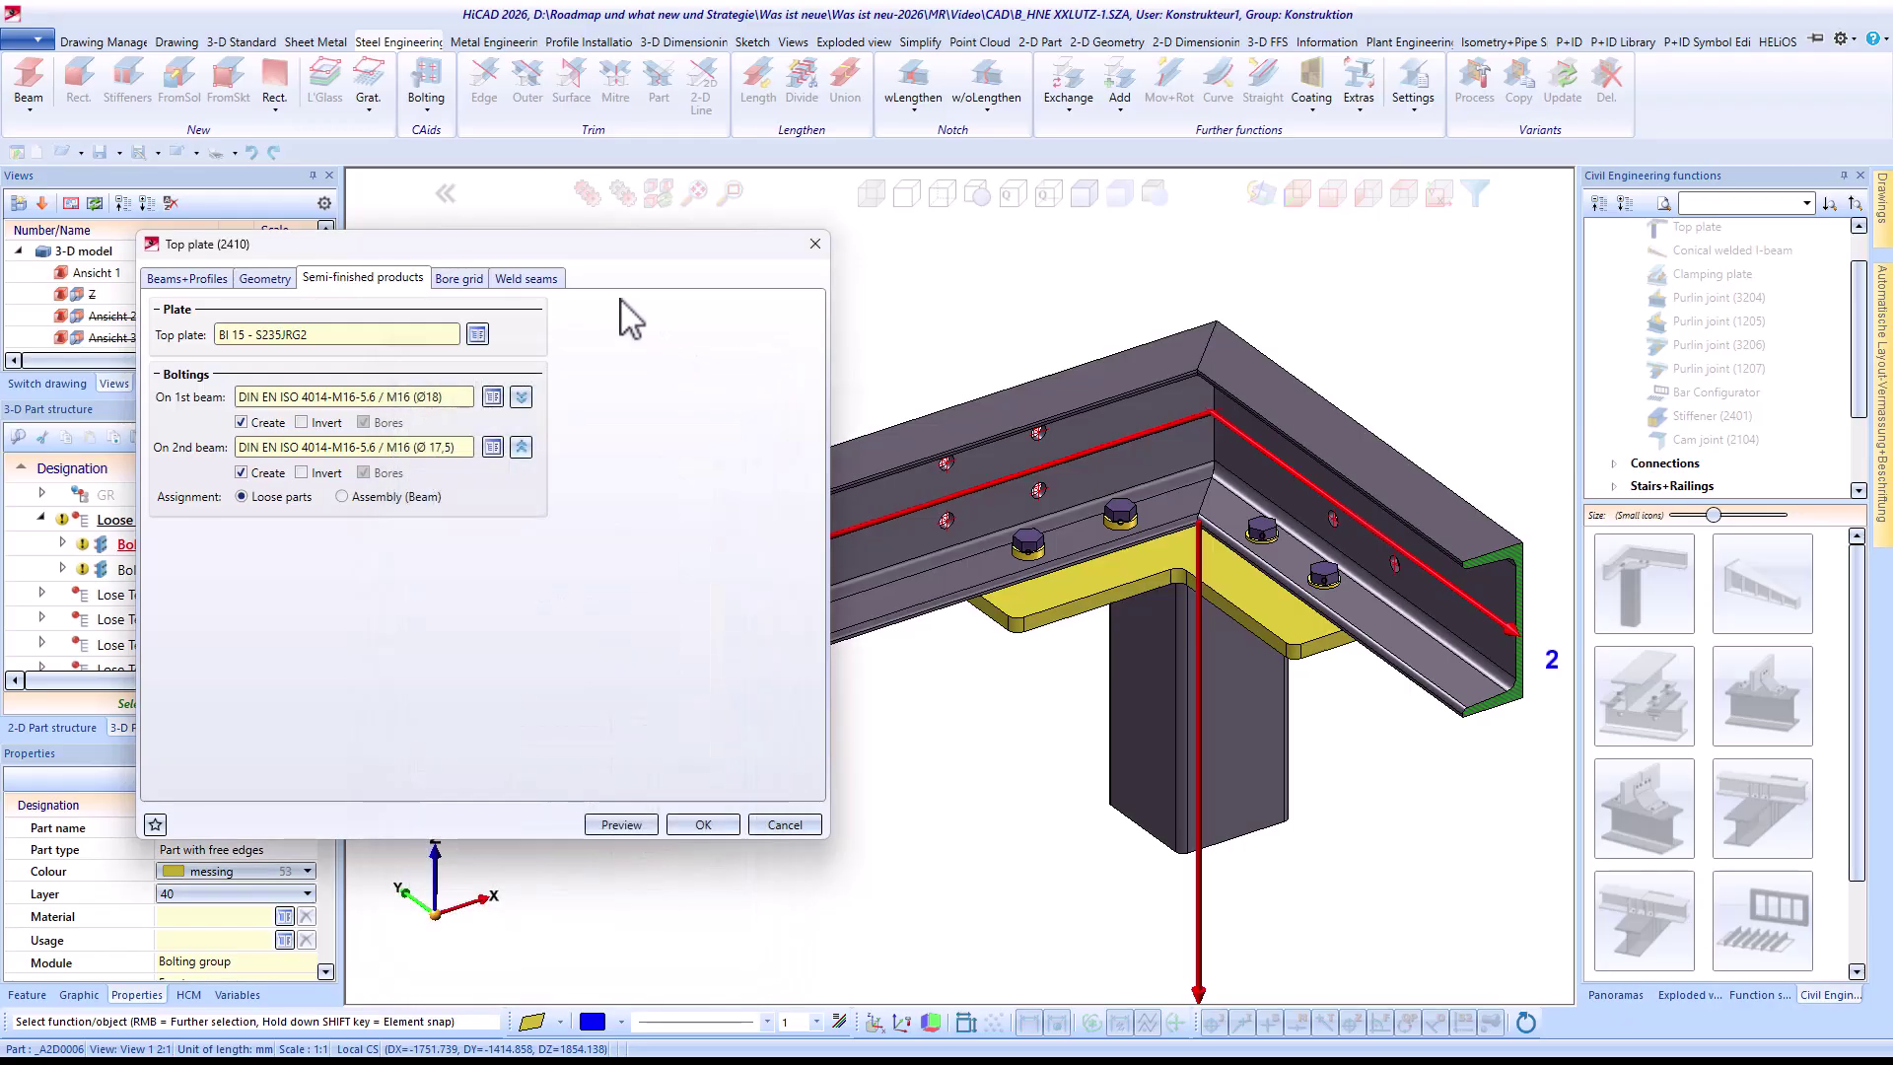
Examine the top plate's bore grid settings on the 1st beam, including bore counts, edge distances and bolt spacing
{"action": "left_click", "coordinate": [469, 286]}
{"action": "left_click_drag", "start_coordinate": [527, 243], "coordinate": [605, 236]}
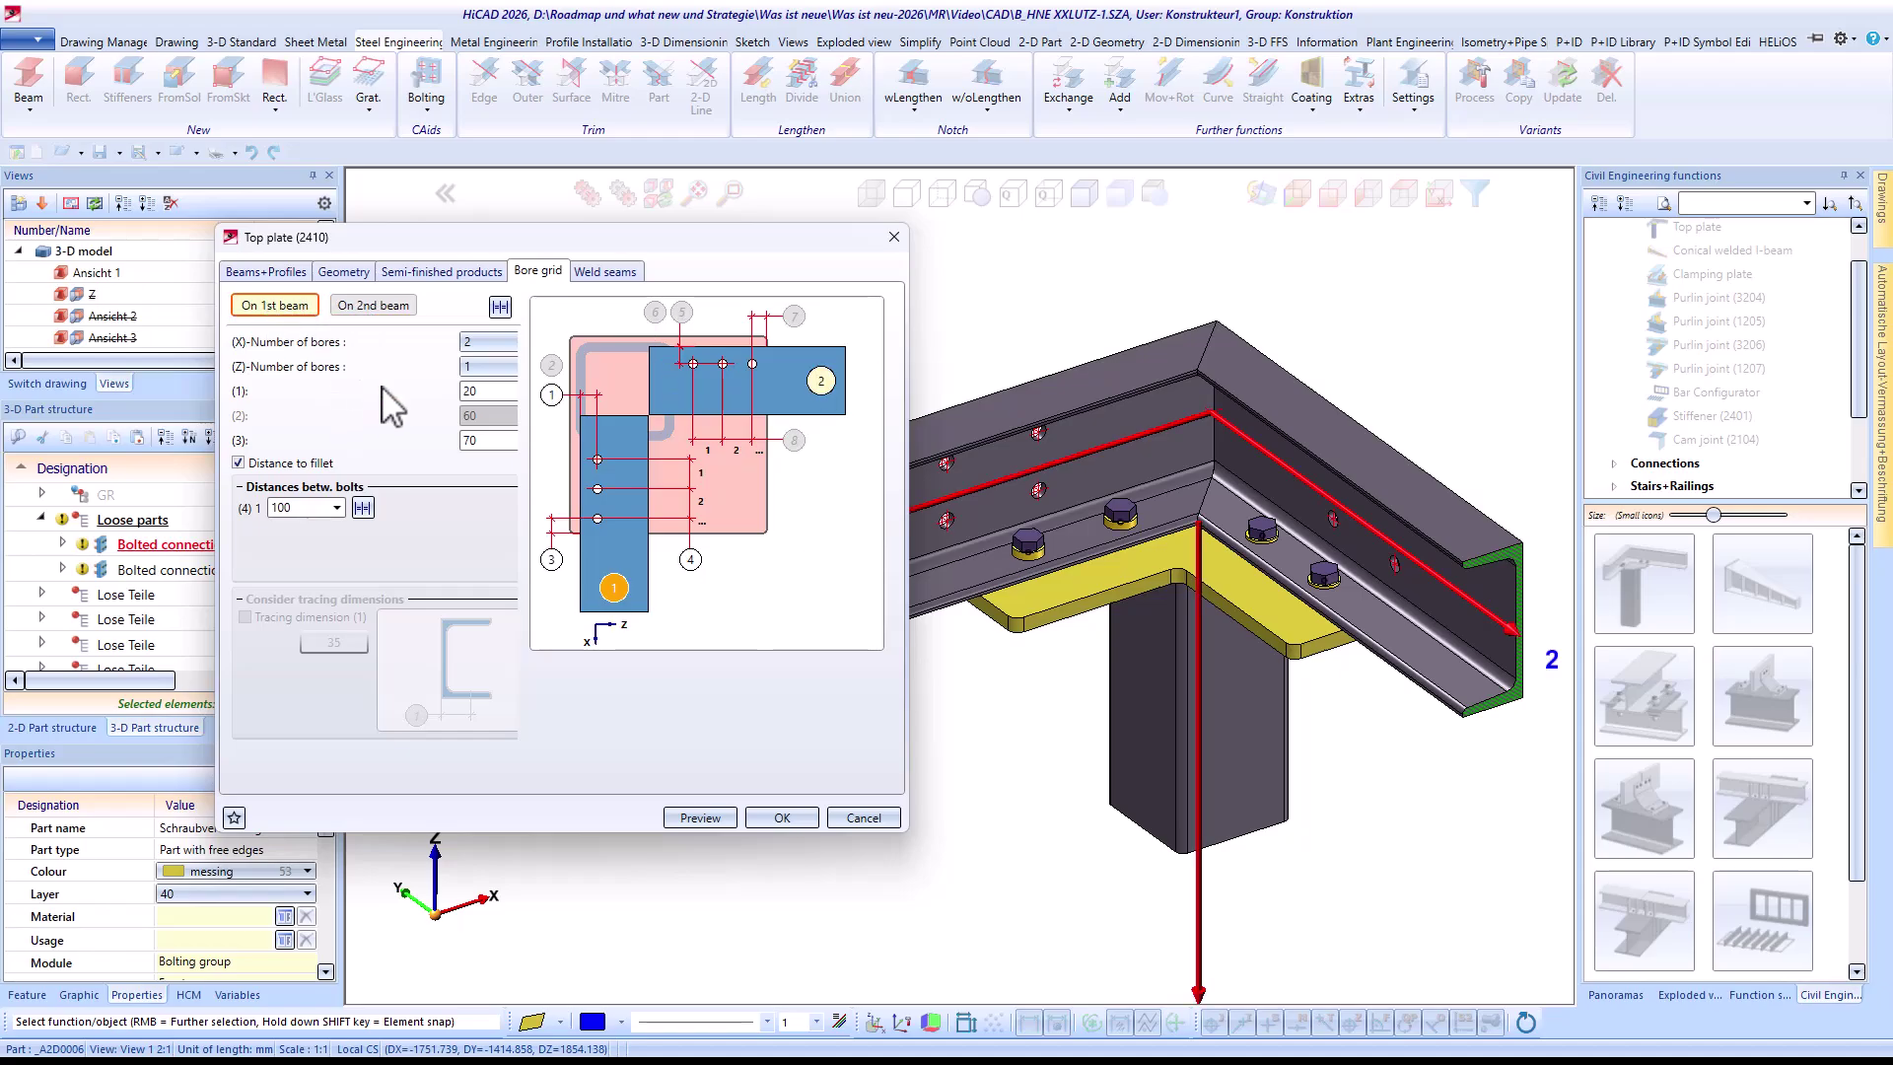
{"action": "left_click", "coordinate": [553, 562]}
{"action": "left_click", "coordinate": [476, 441]}
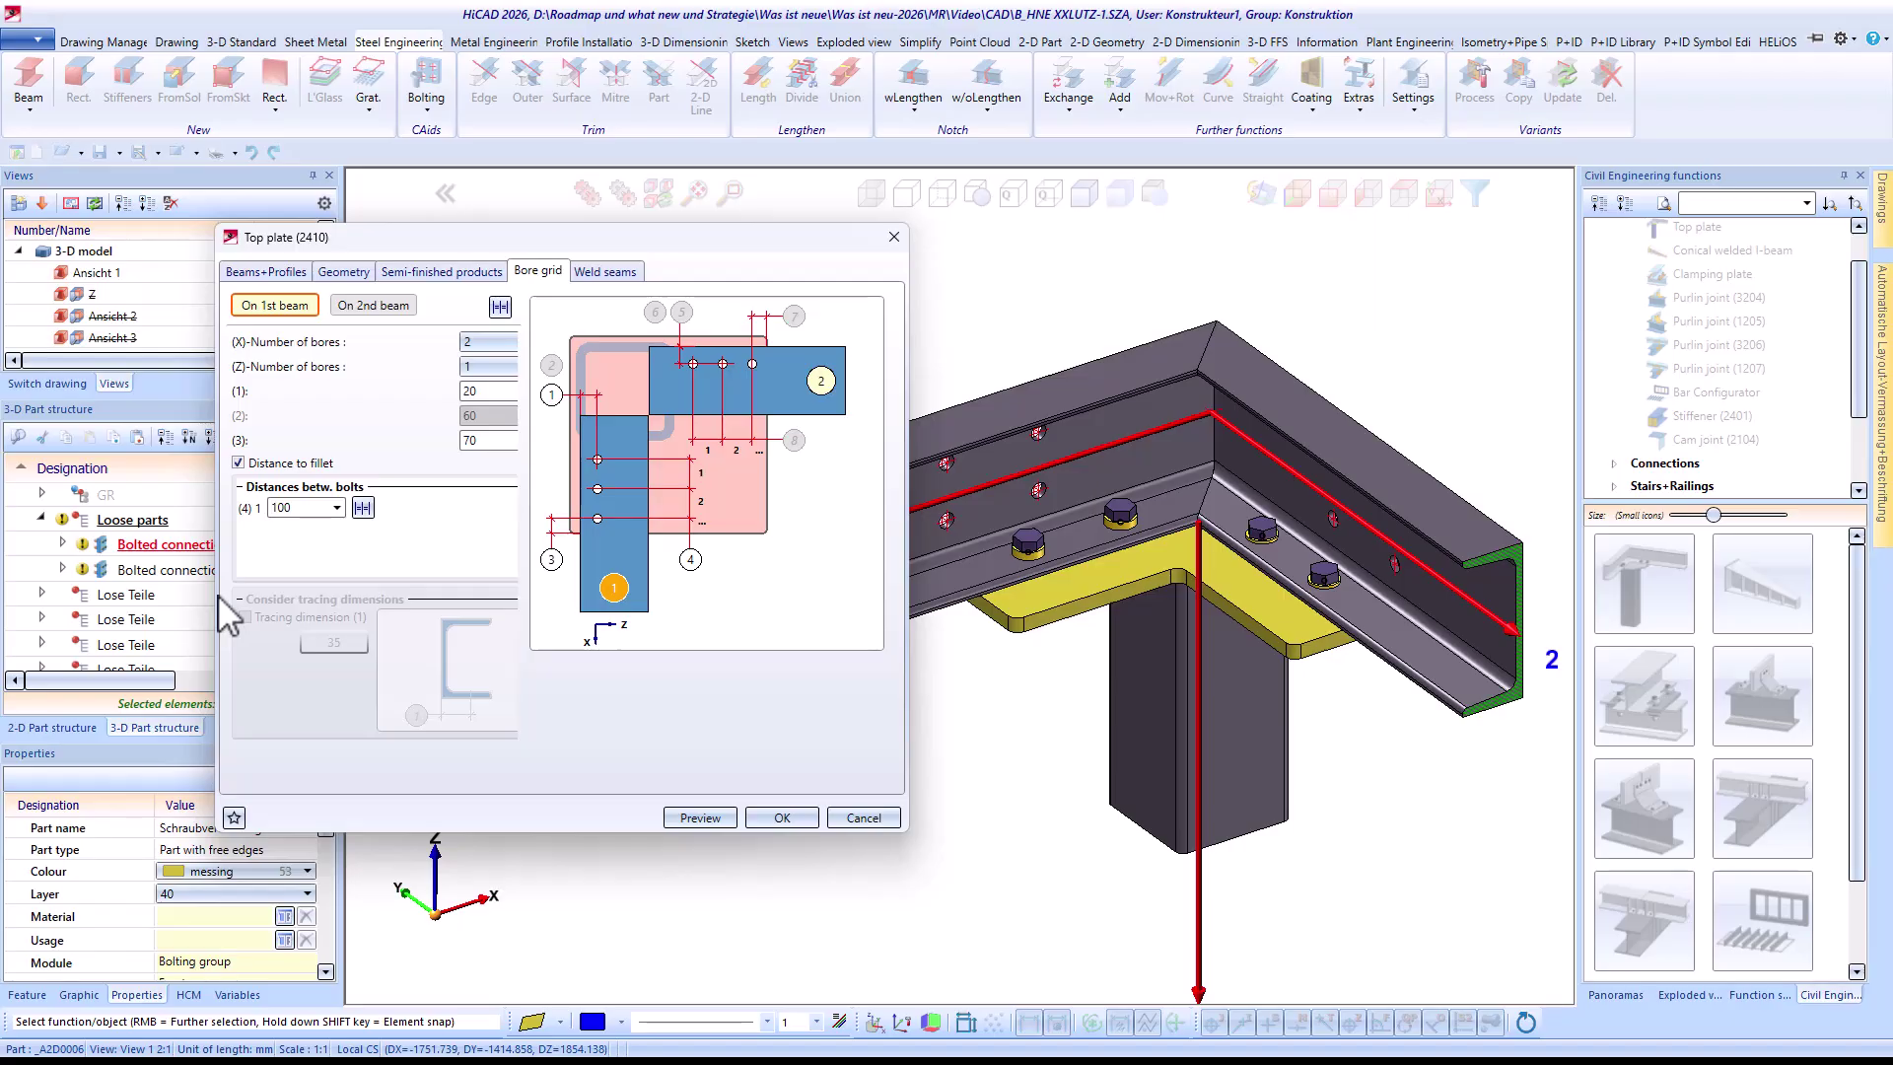
Check the top plate's weld seams, keeping the circumferential fillet welds, and create the connection with the current settings
{"action": "left_click", "coordinate": [606, 272]}
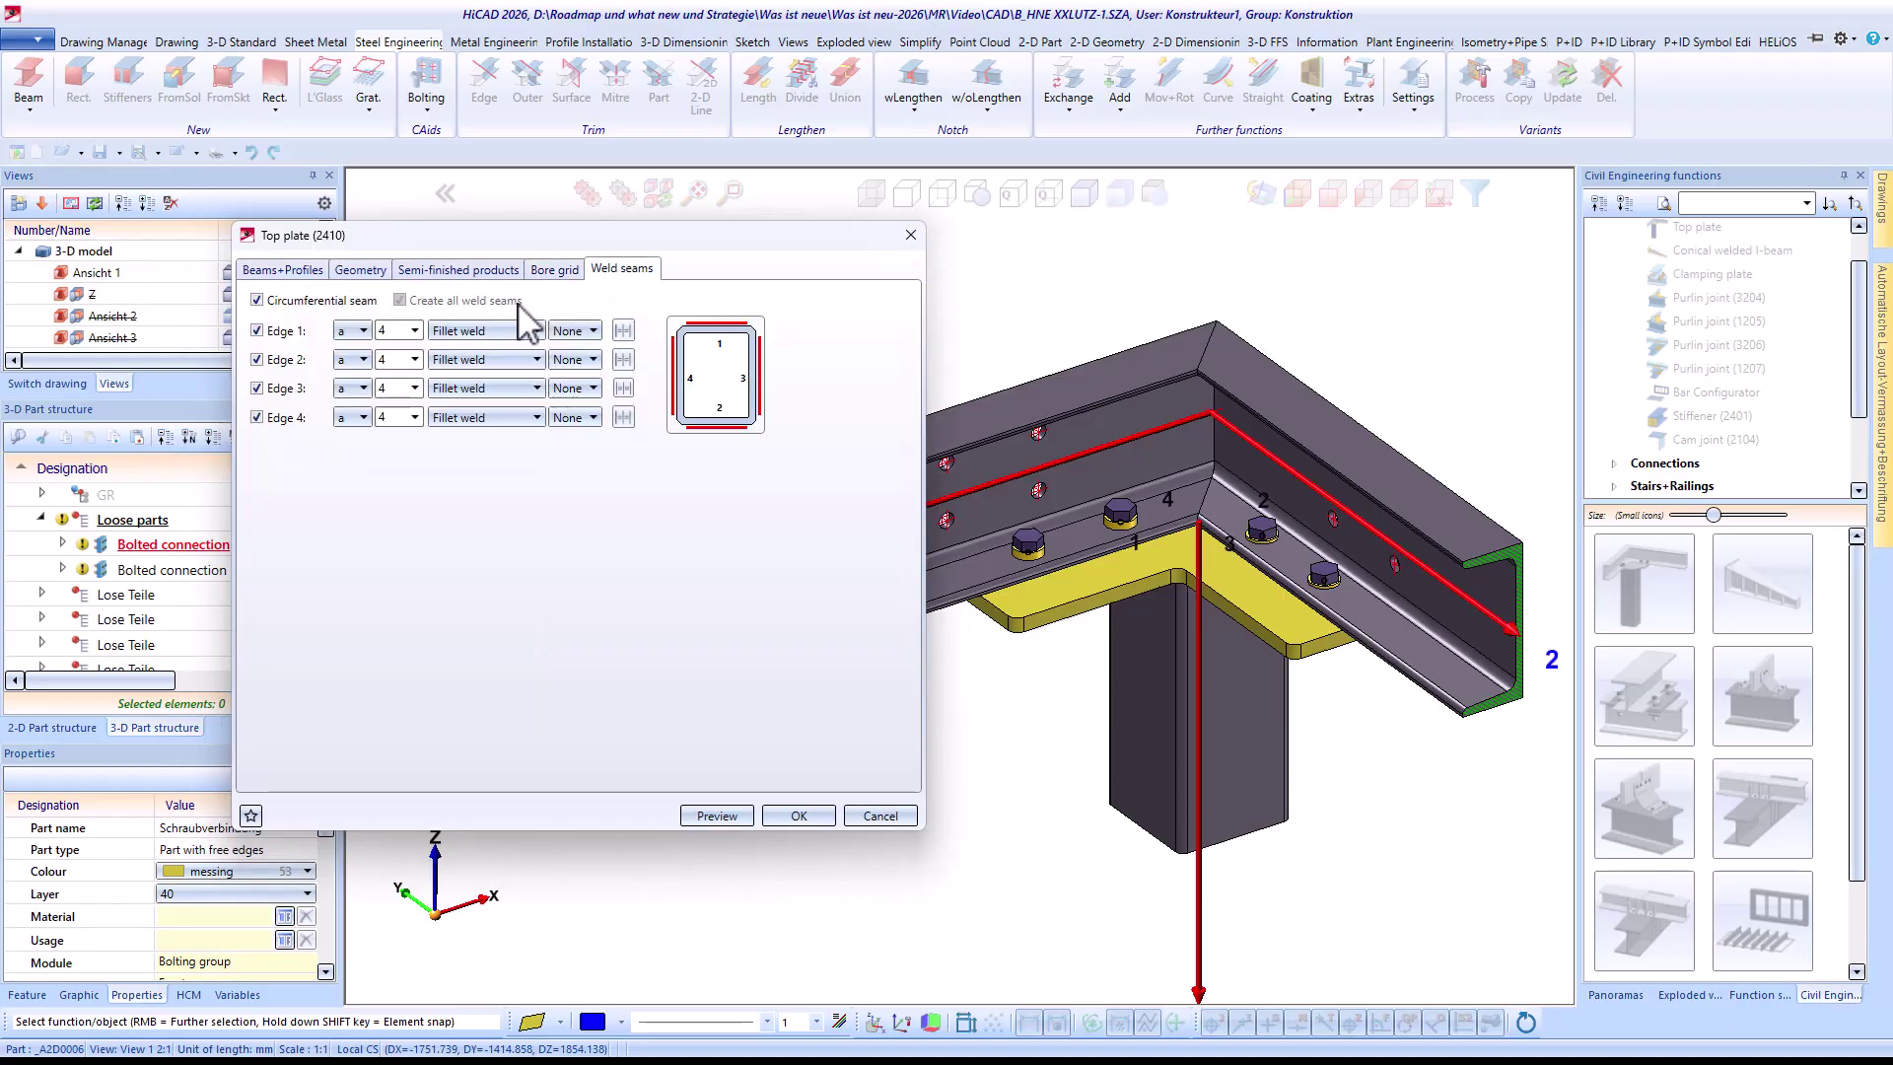
{"action": "left_click", "coordinate": [537, 360]}
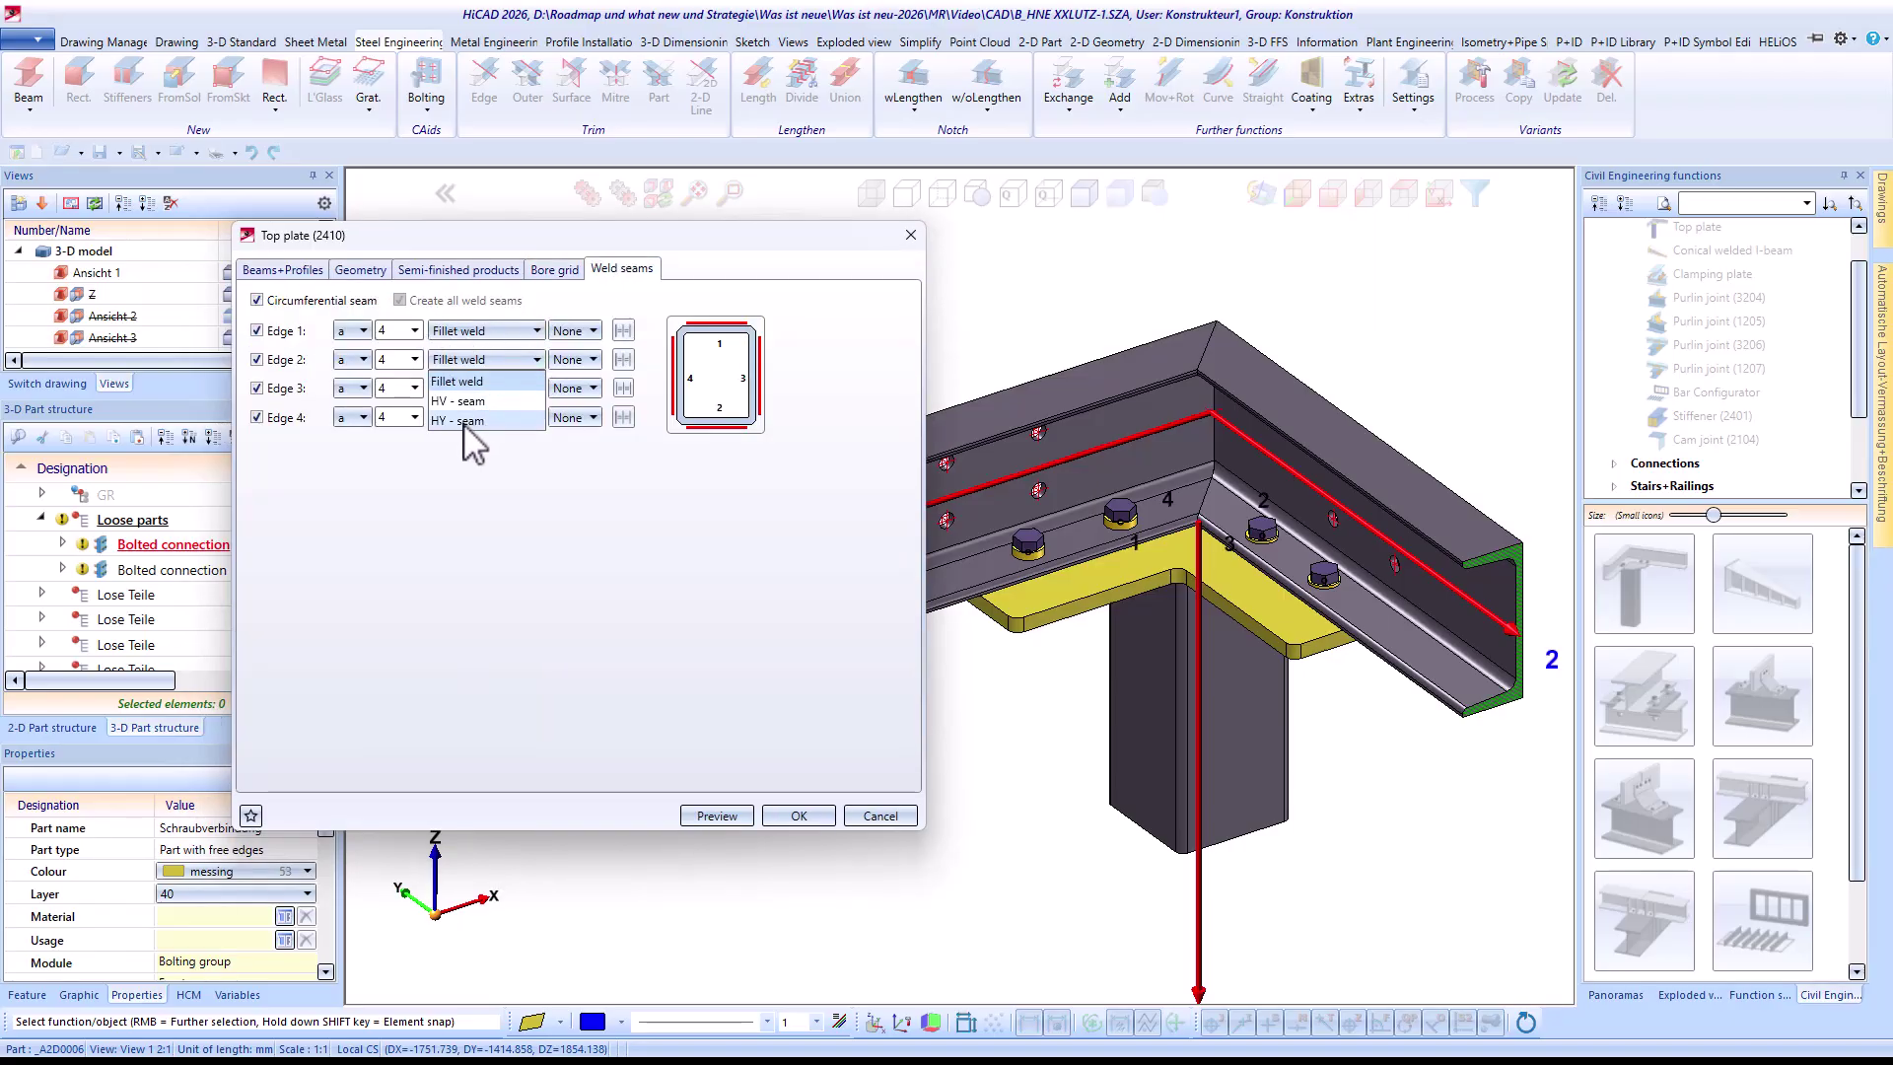
{"action": "left_click", "coordinate": [493, 381]}
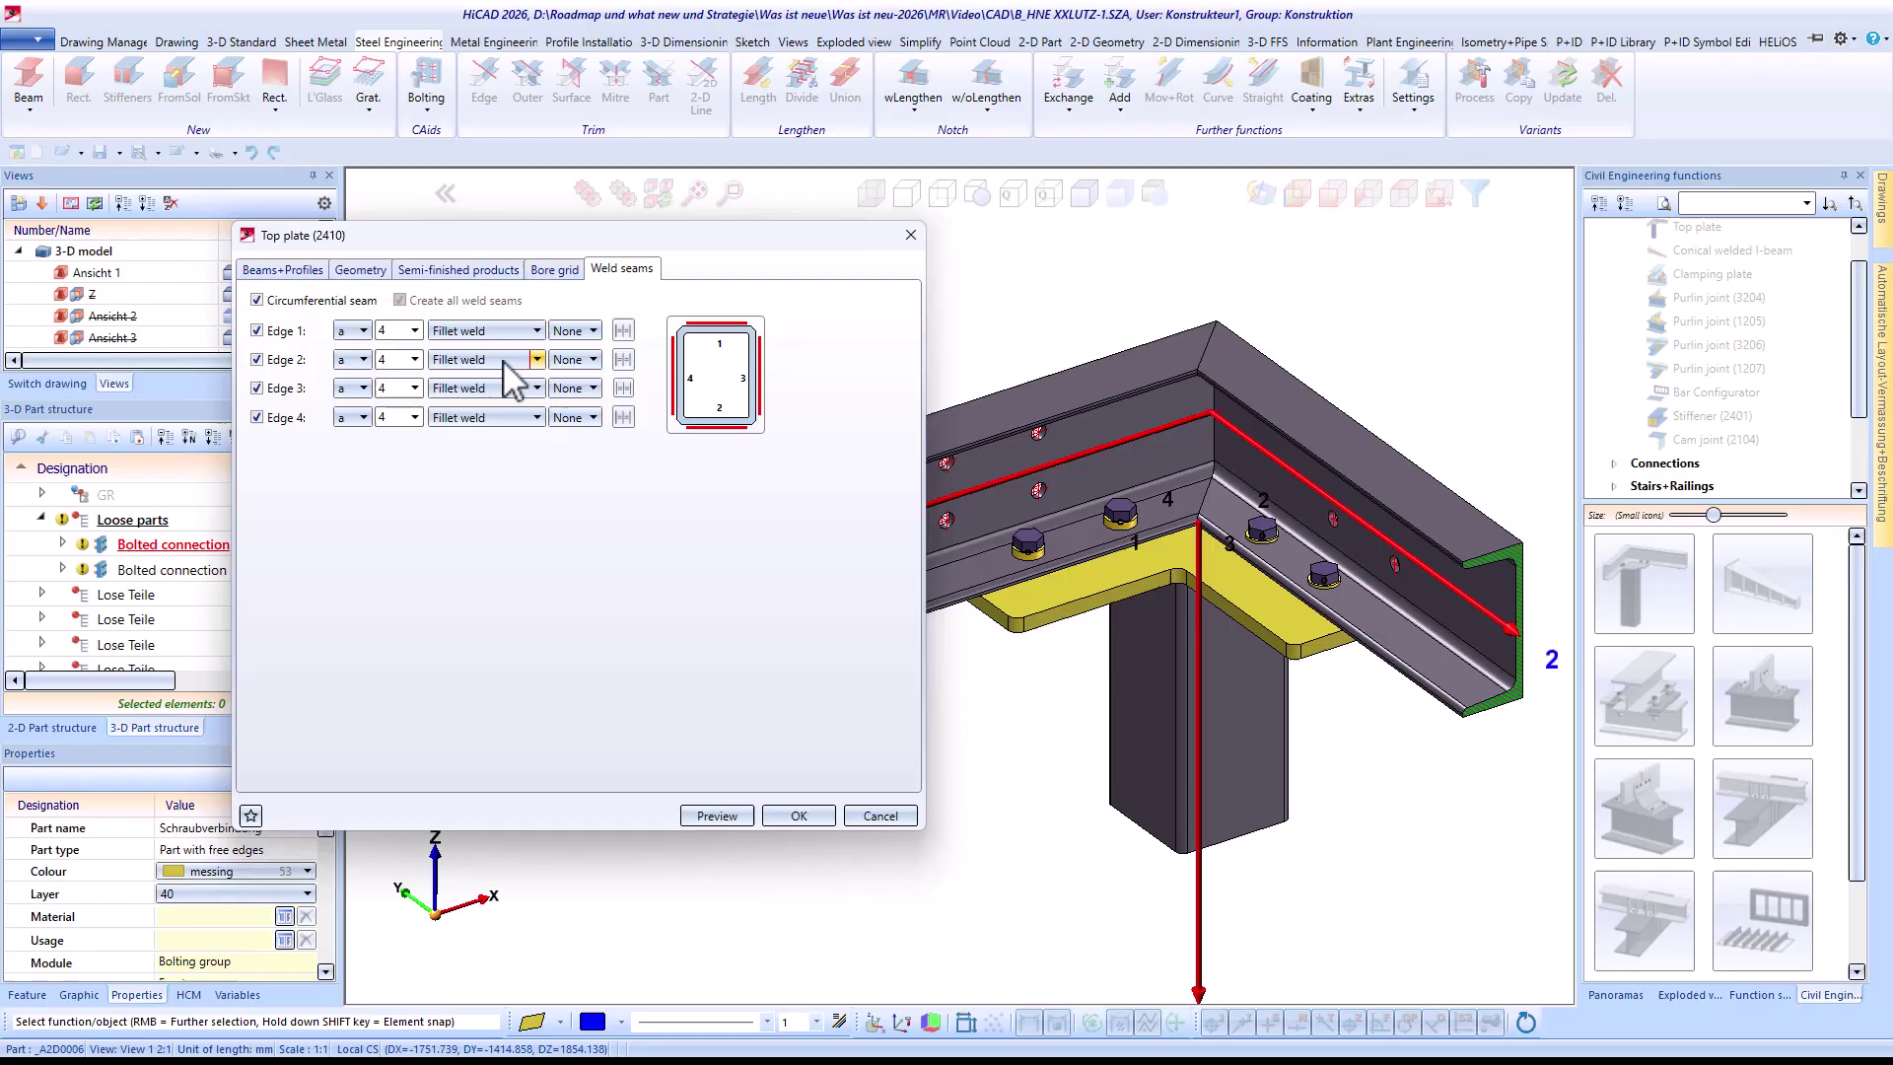
{"action": "left_click", "coordinate": [286, 270]}
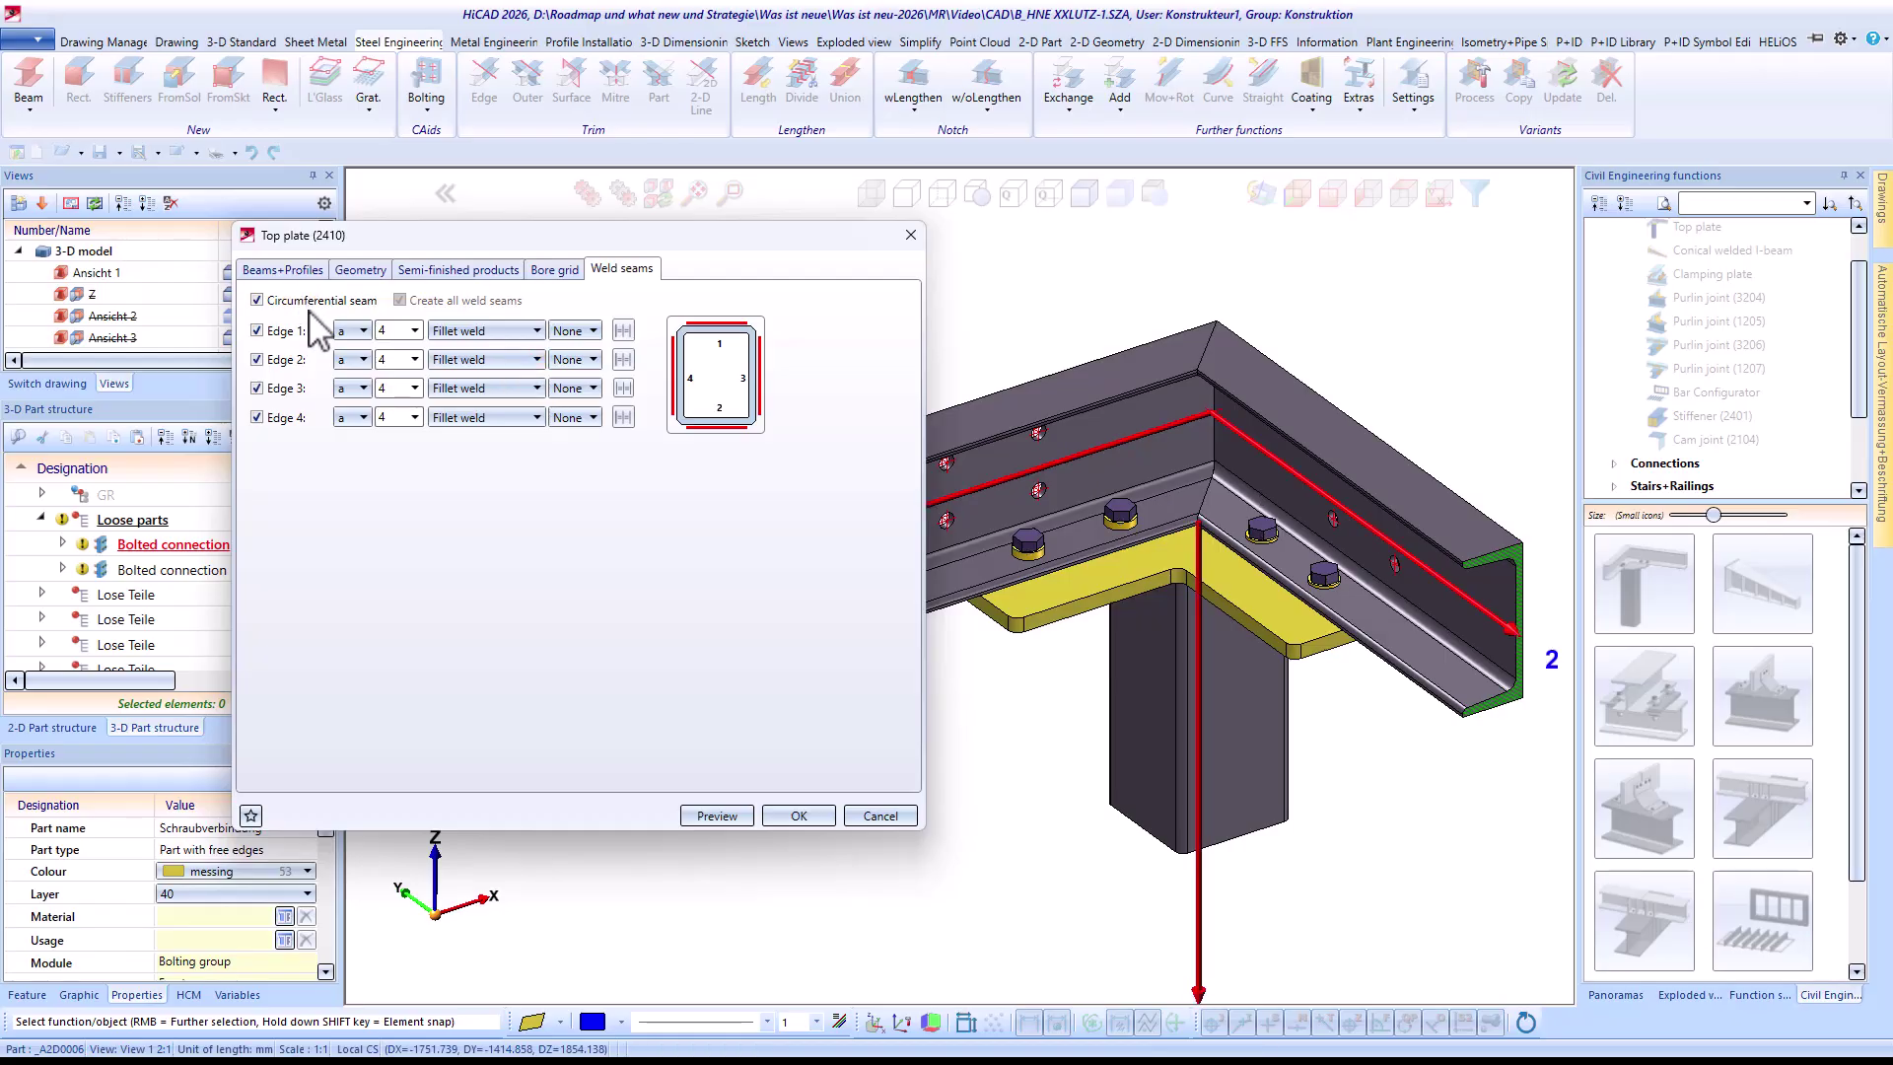
{"action": "left_click", "coordinate": [797, 817]}
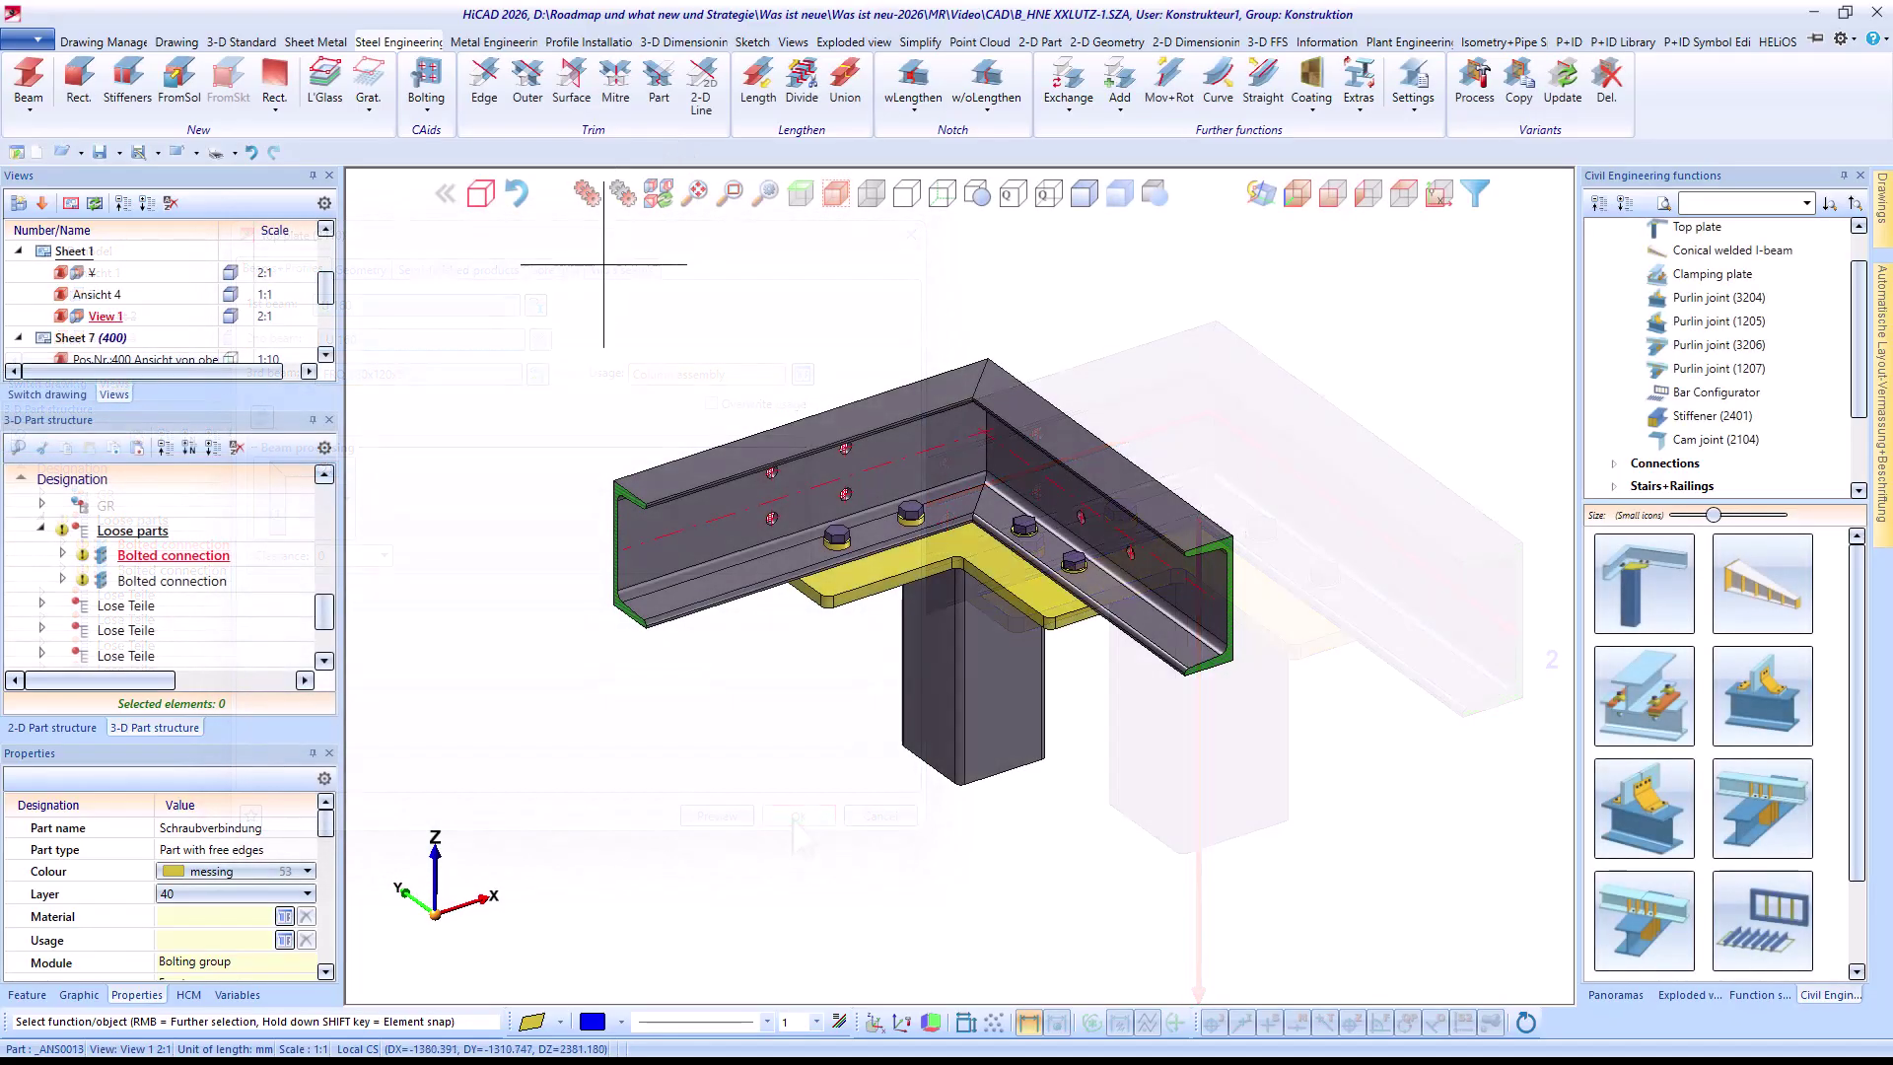
Copy the existing top plate connection to the platform's other corner column and its adjoining beams
{"action": "mouse_move", "coordinate": [733, 513]}
{"action": "middle_mouse_down"}
{"action": "mouse_move", "coordinate": [666, 483]}
{"action": "mouse_move", "coordinate": [728, 509]}
{"action": "middle_mouse_up"}
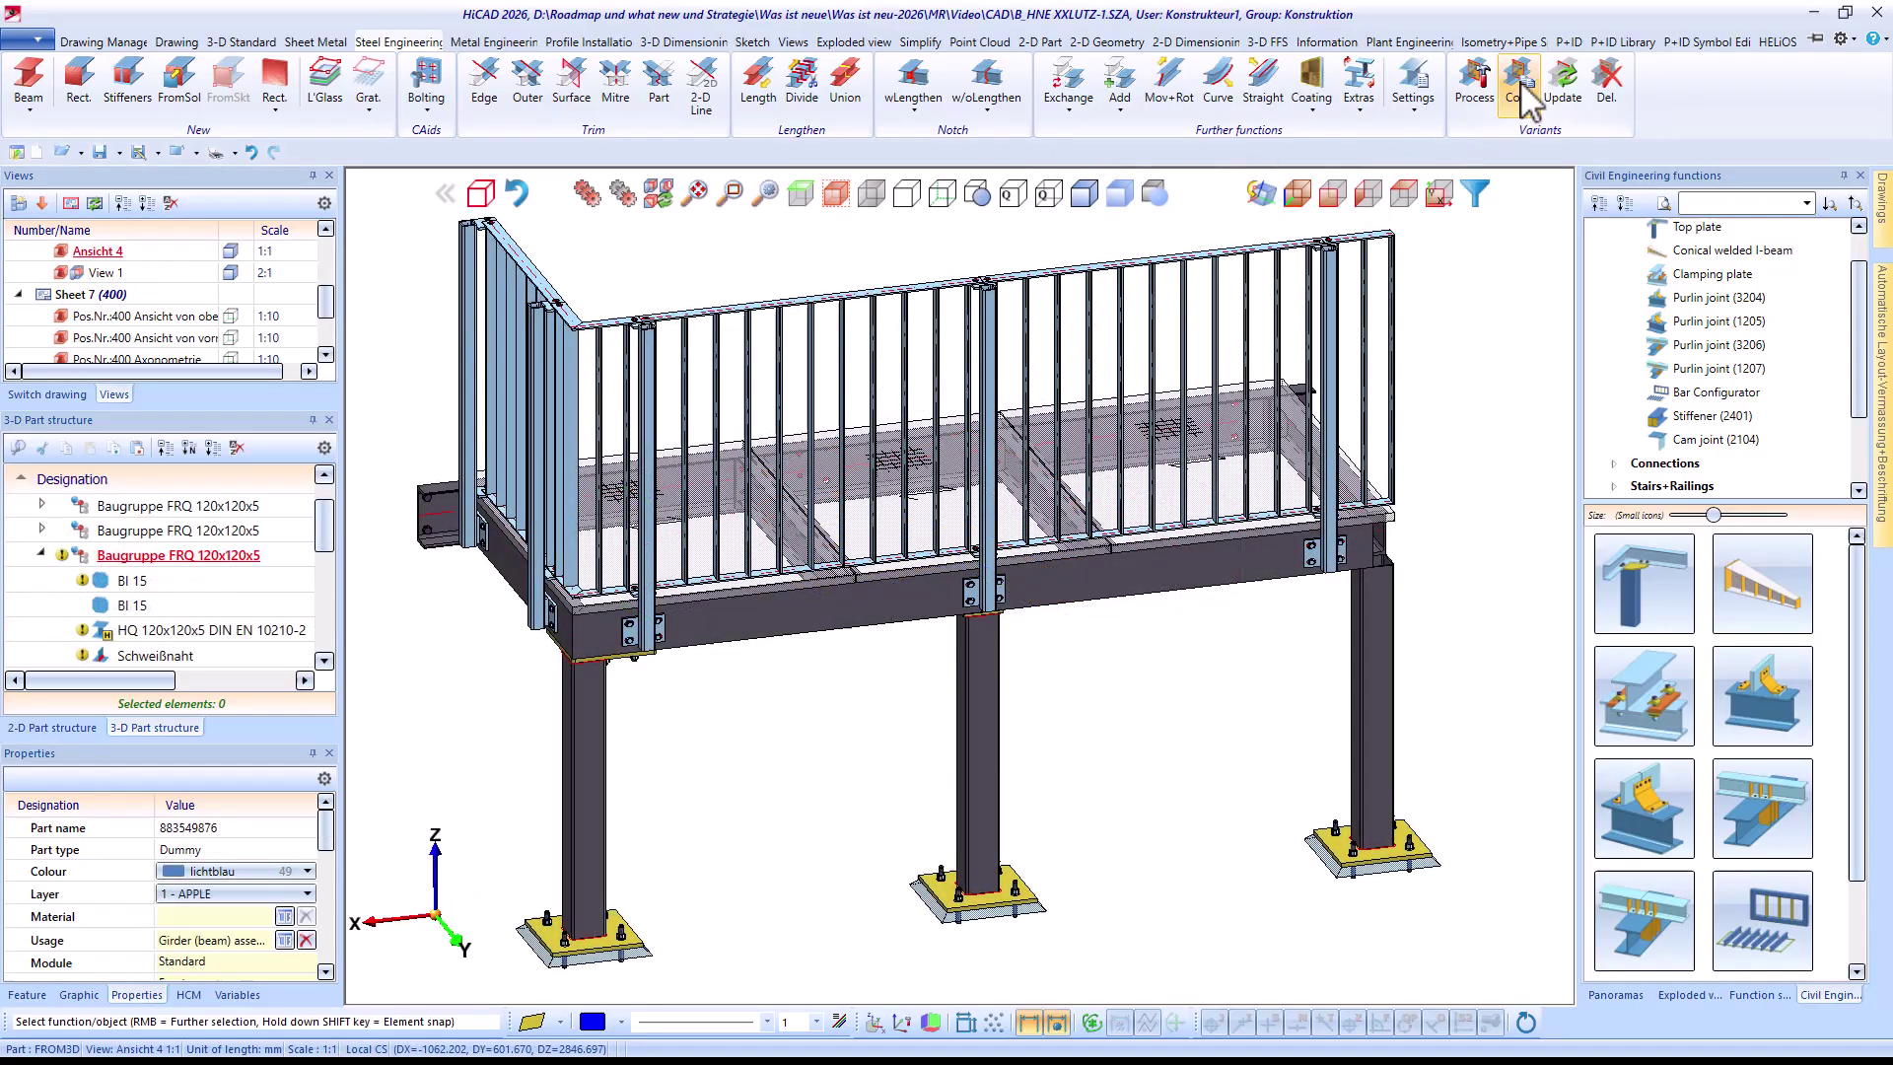
{"action": "left_click", "coordinate": [1523, 94]}
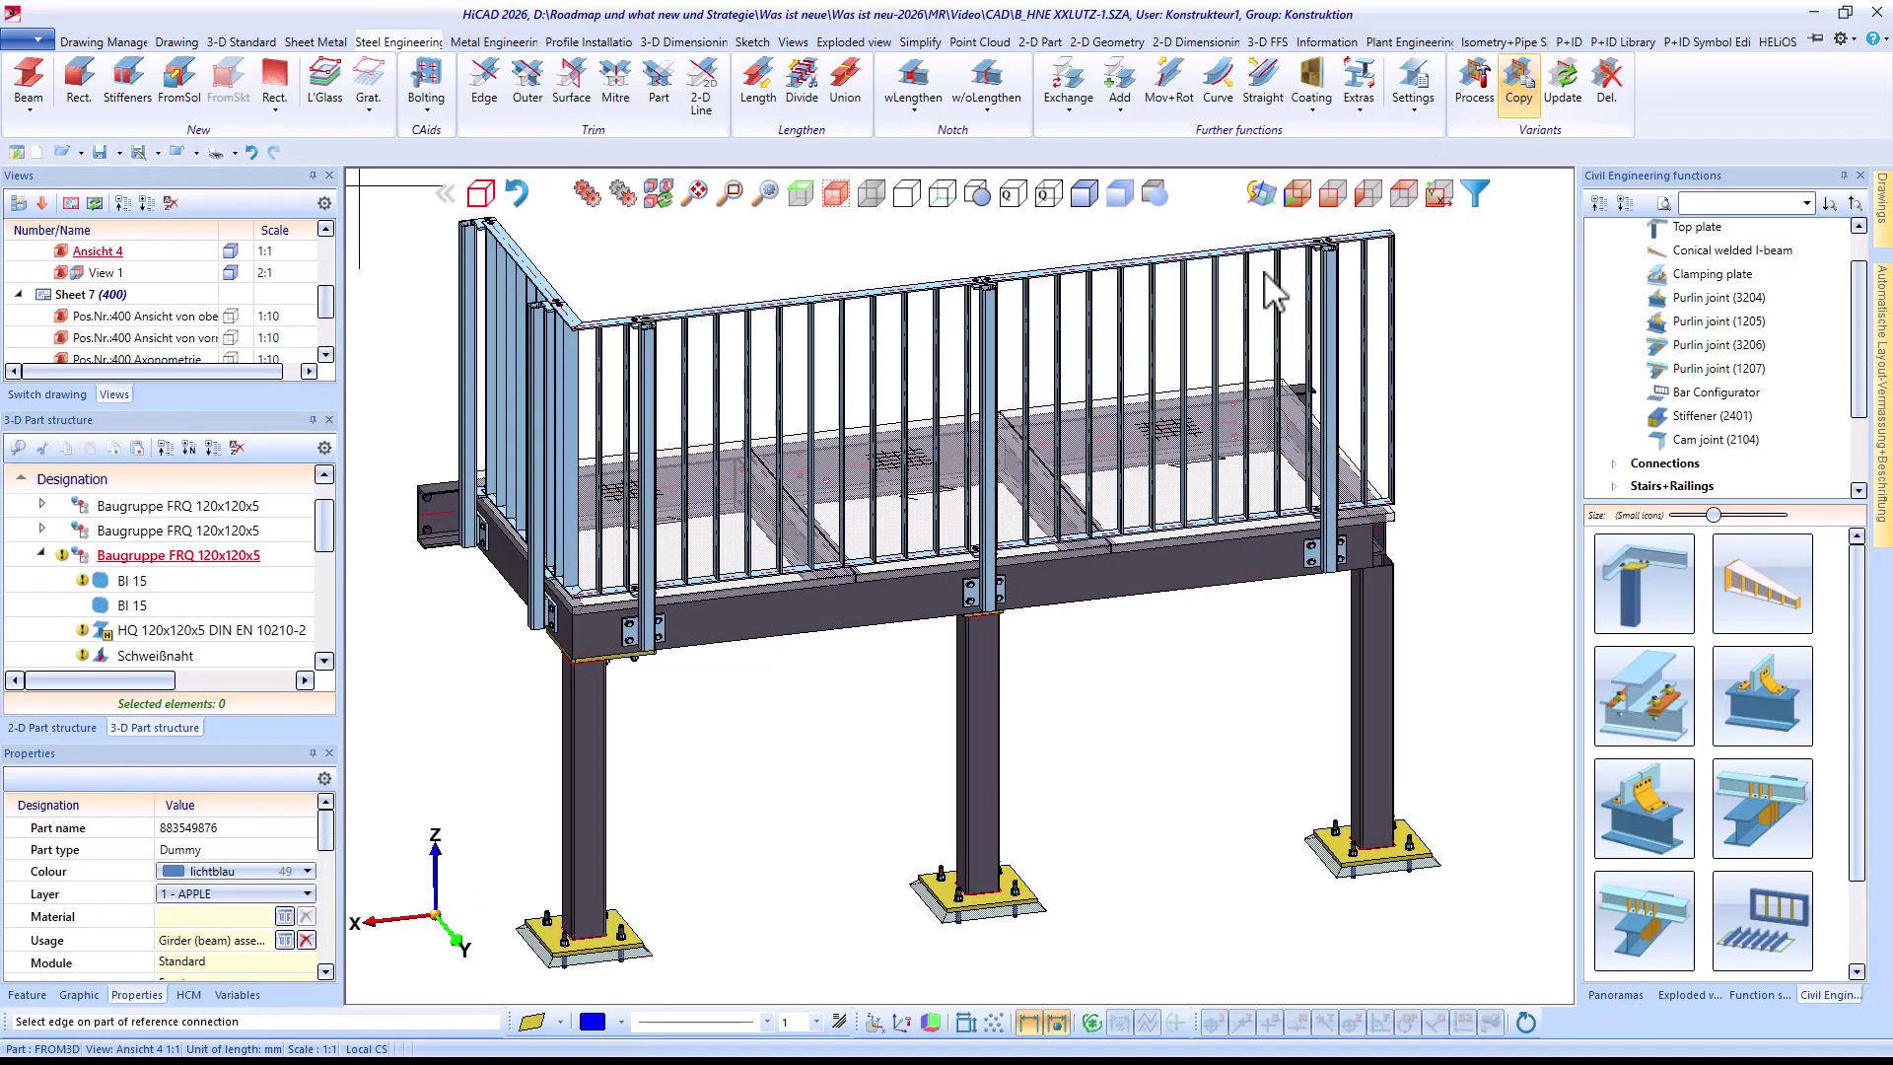
{"action": "left_click", "coordinate": [621, 656]}
{"action": "middle_click_drag", "start_coordinate": [1156, 560], "coordinate": [990, 552]}
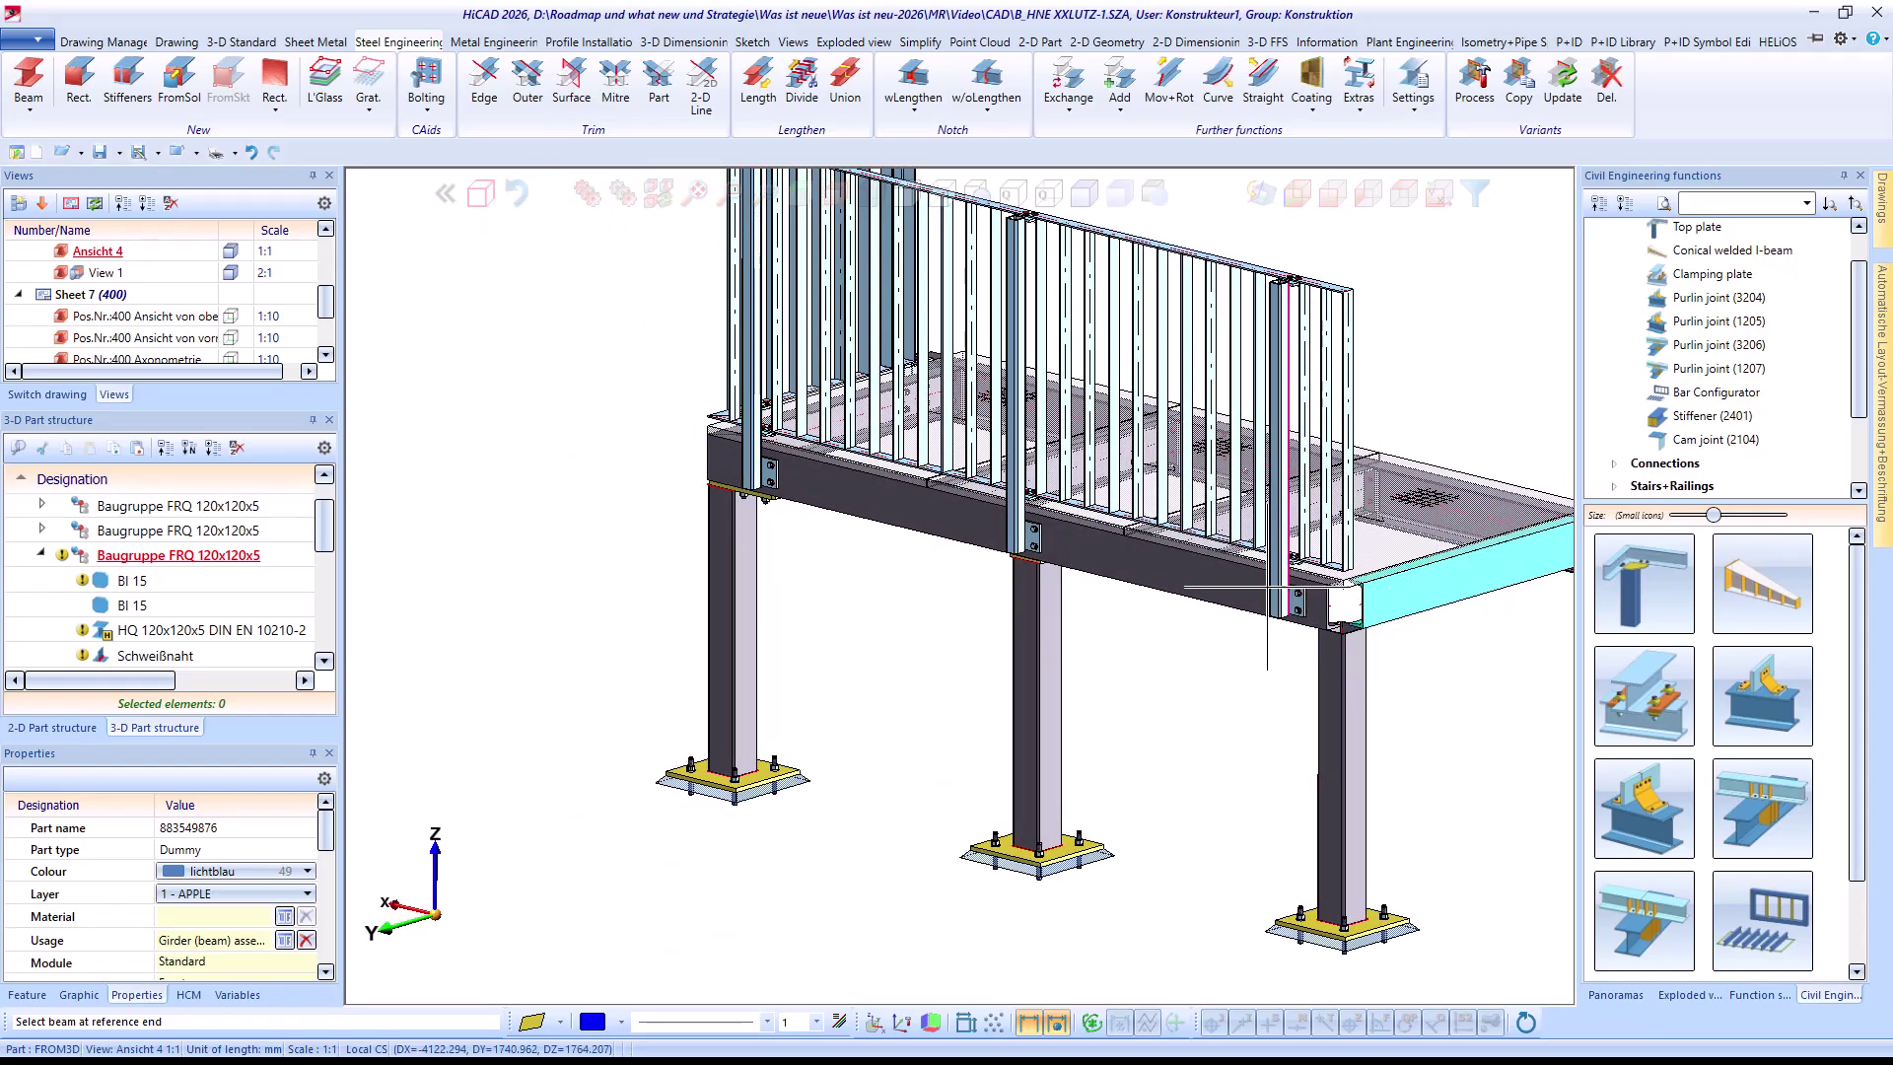
{"action": "left_click", "coordinate": [1302, 604]}
{"action": "left_click", "coordinate": [1338, 687]}
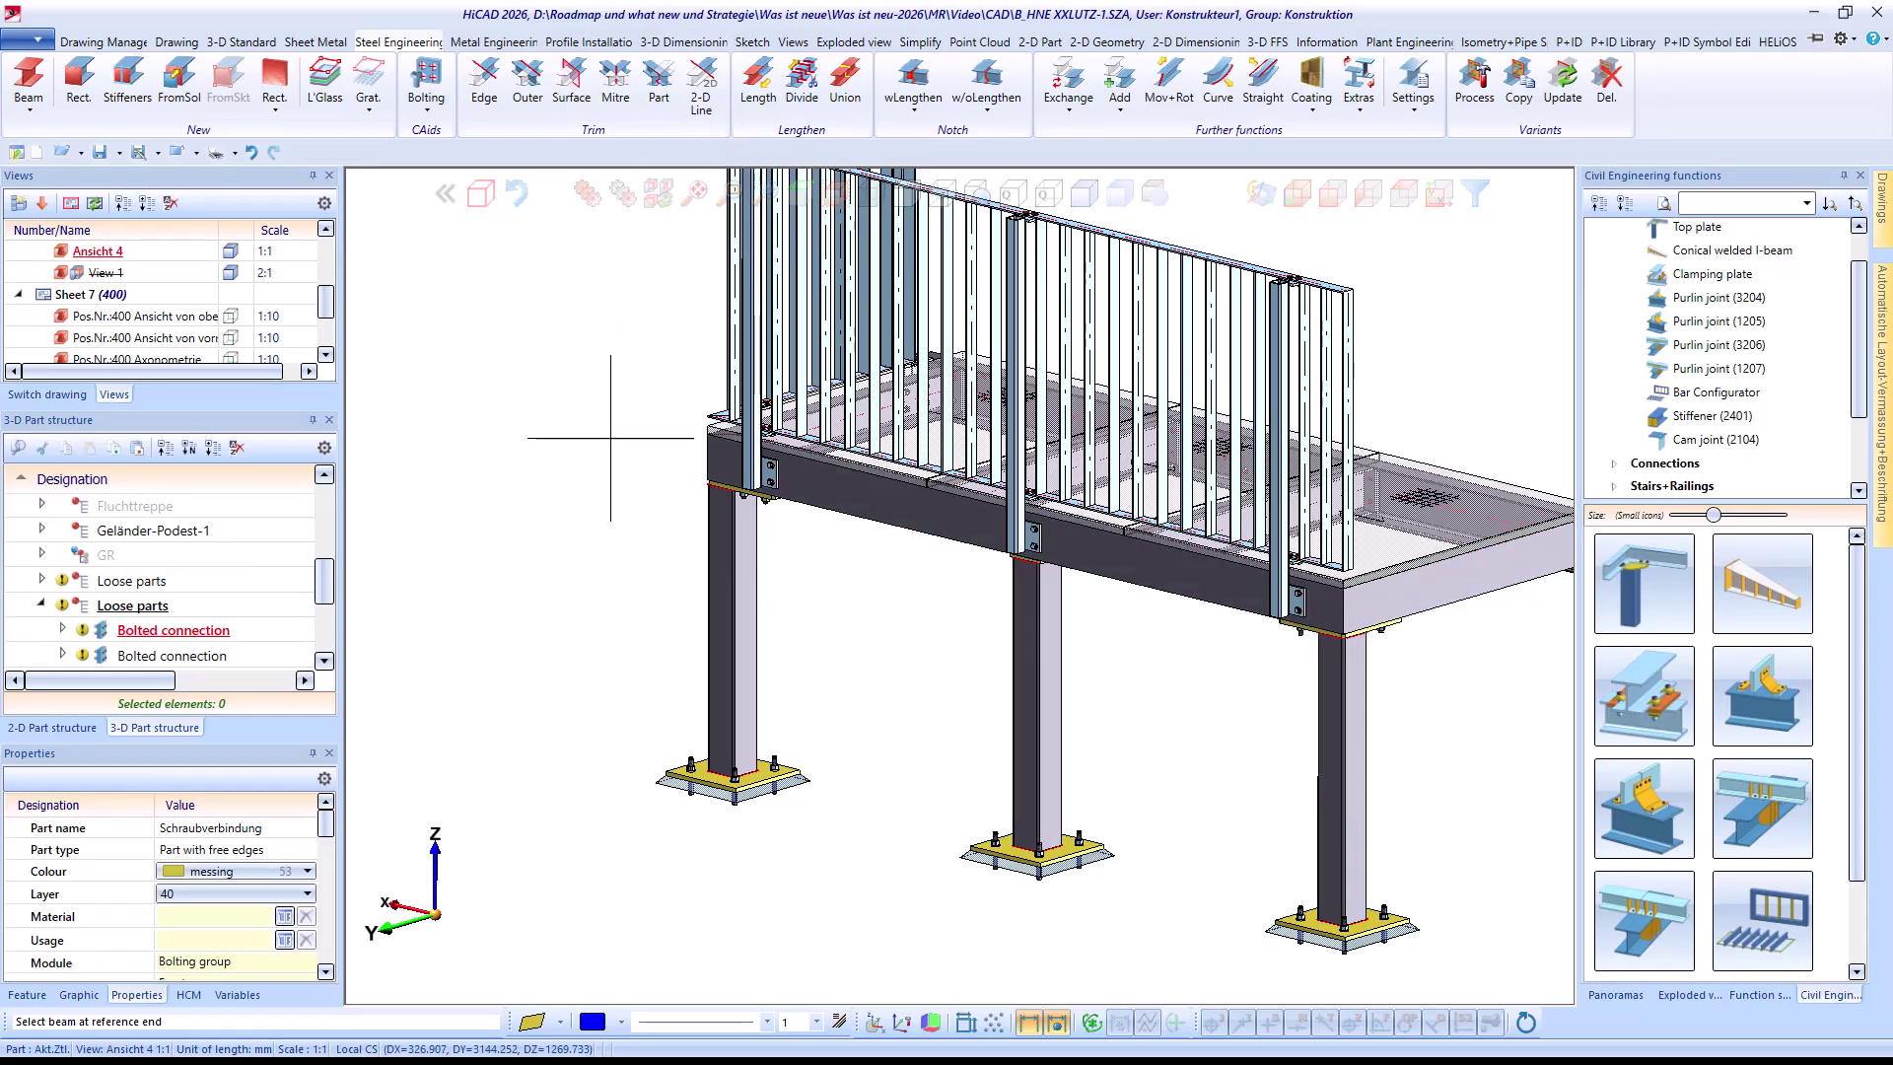
Isolate the corner column assembly Baugruppe FRQ 120x120x5 to inspect its plates and bores, and show all parts again
{"action": "scroll", "coordinate": [577, 547], "scroll_direction": "down", "scroll_amount": 3}
{"action": "scroll", "coordinate": [752, 490], "scroll_direction": "up", "scroll_amount": 5}
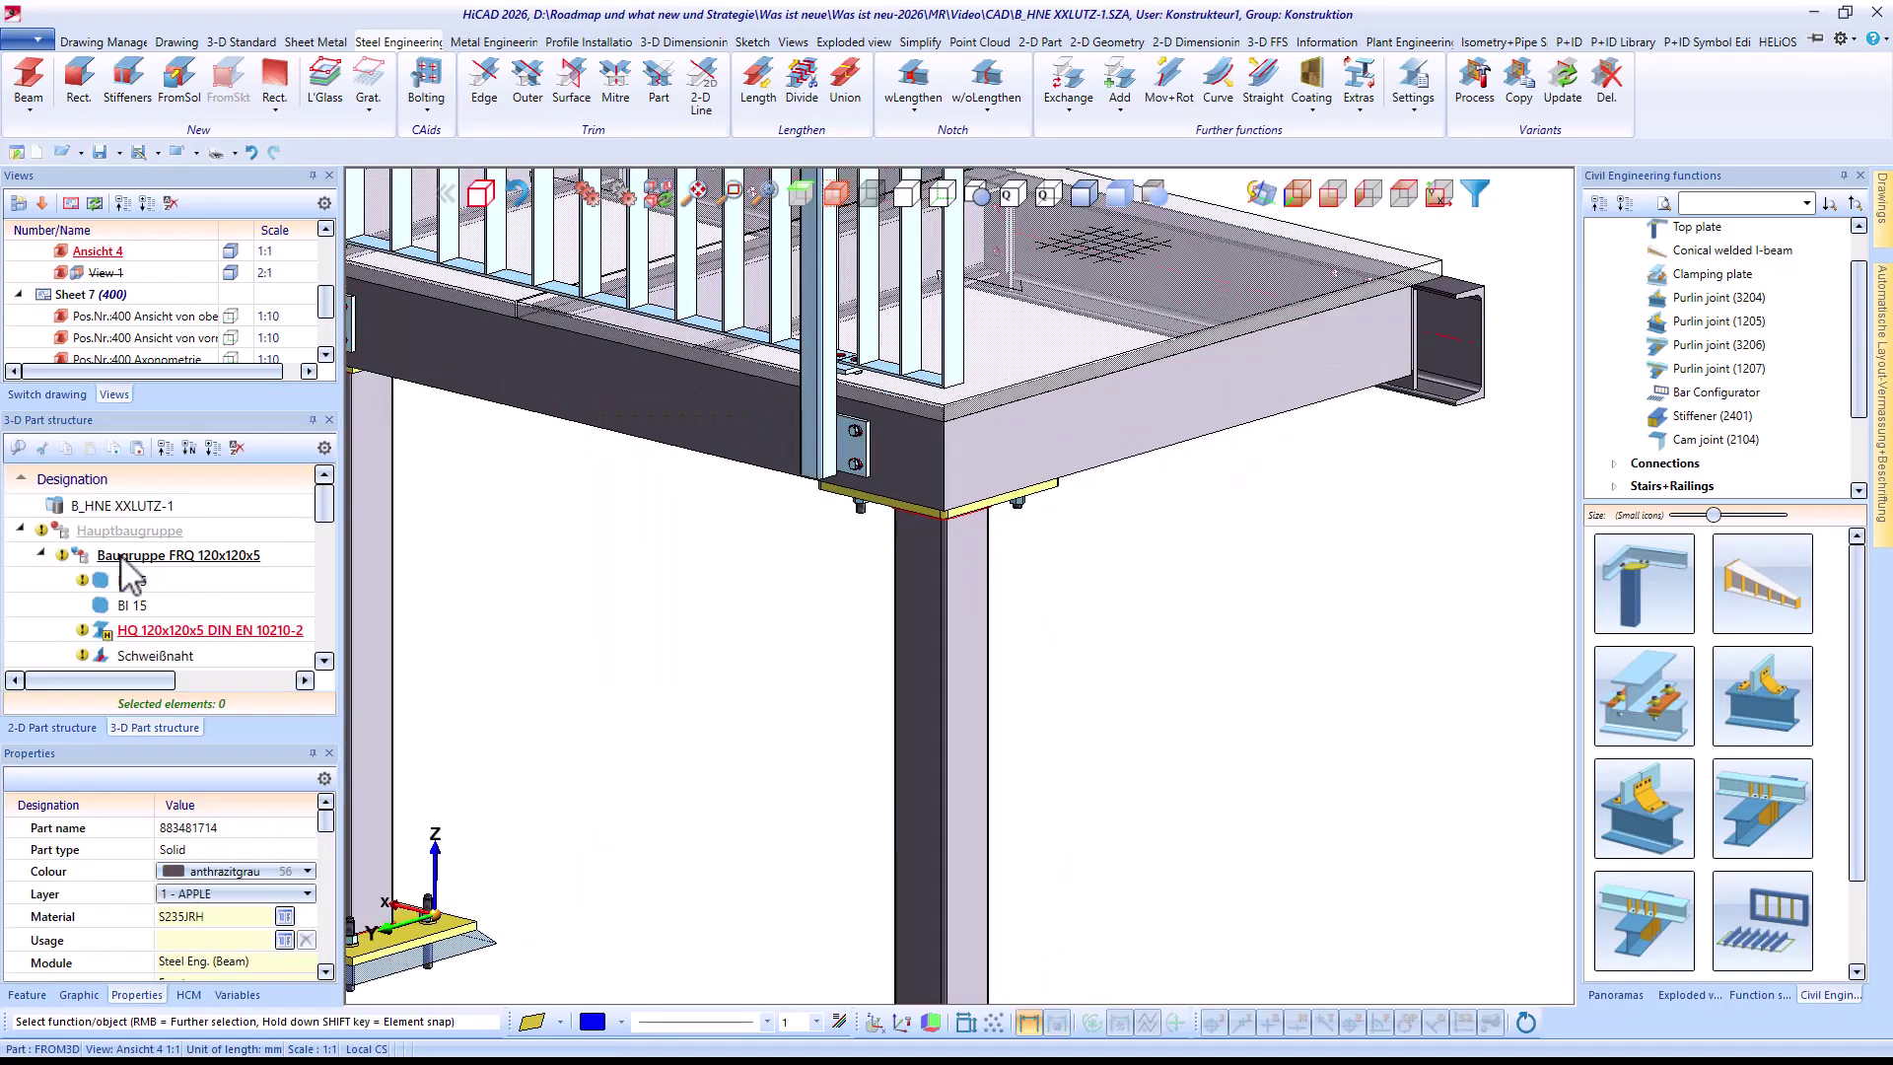
{"action": "left_click", "coordinate": [625, 197]}
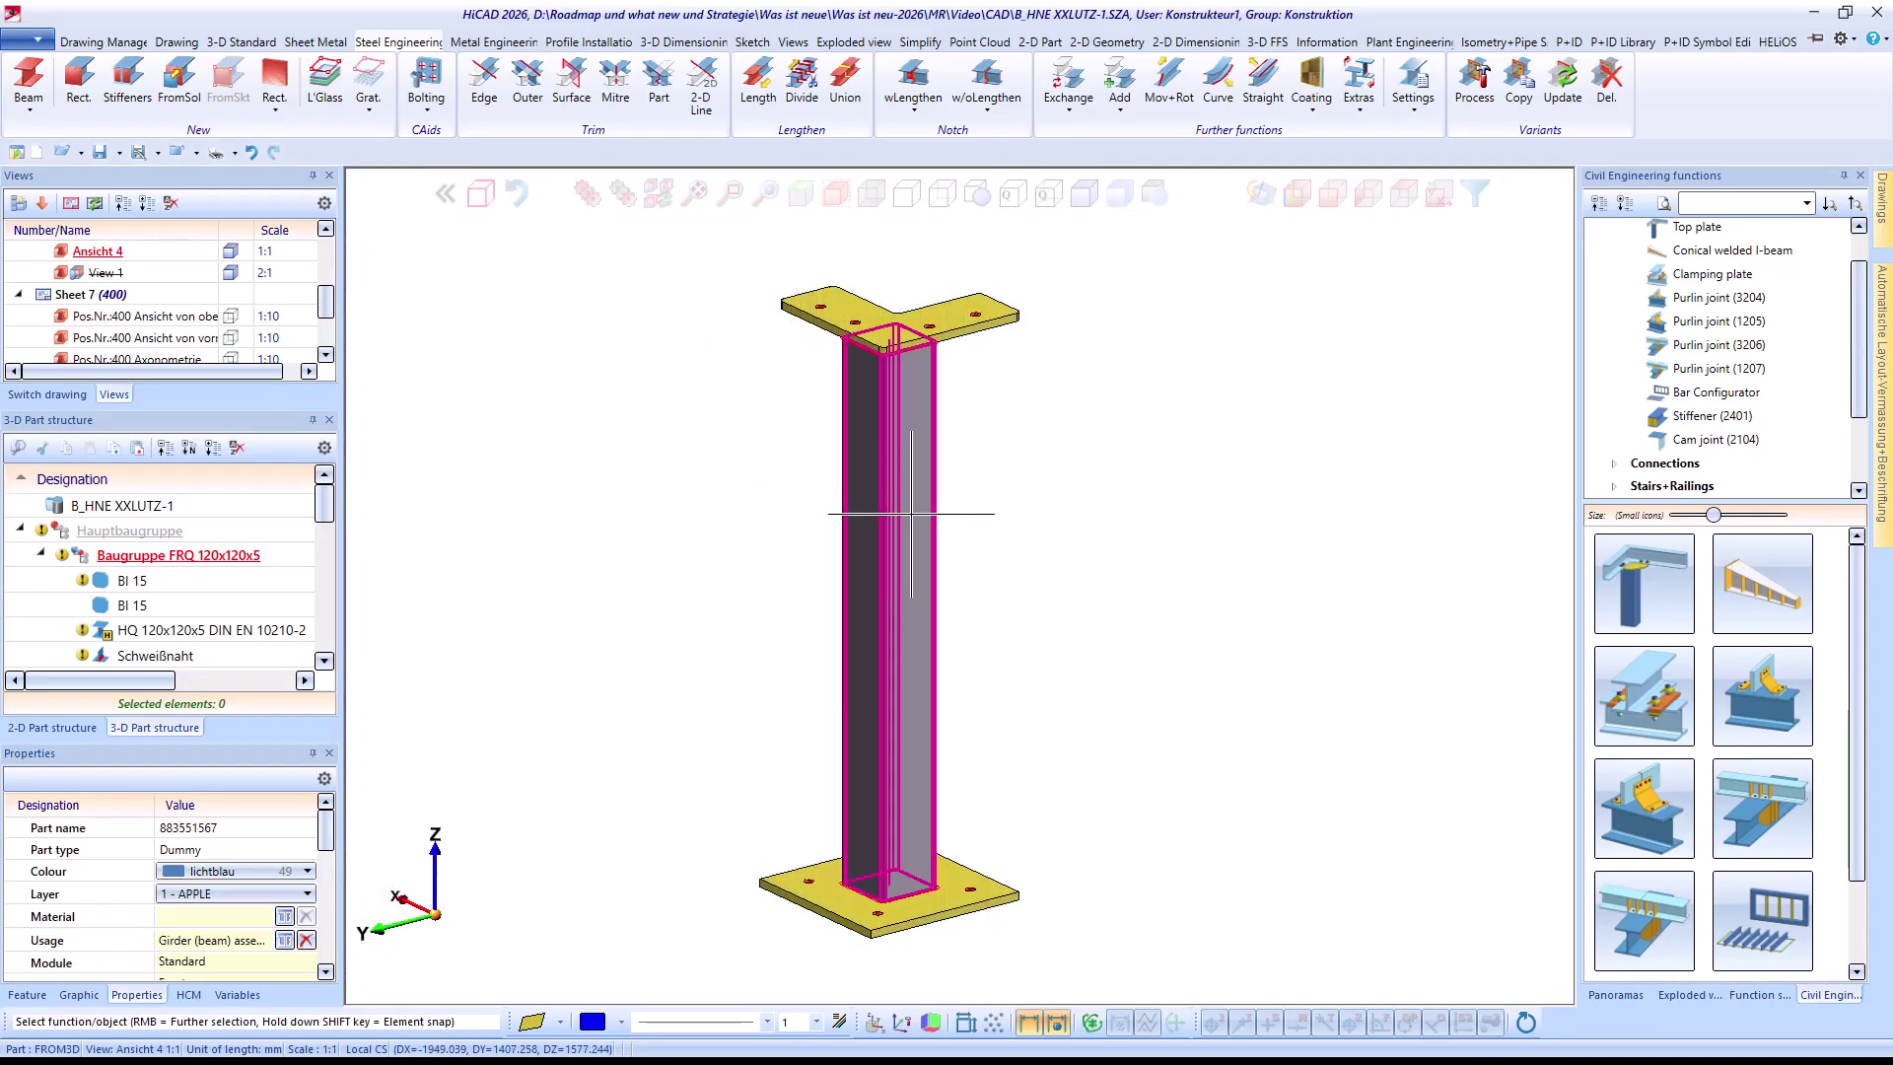
{"action": "middle_click_drag", "start_coordinate": [927, 515], "coordinate": [967, 525]}
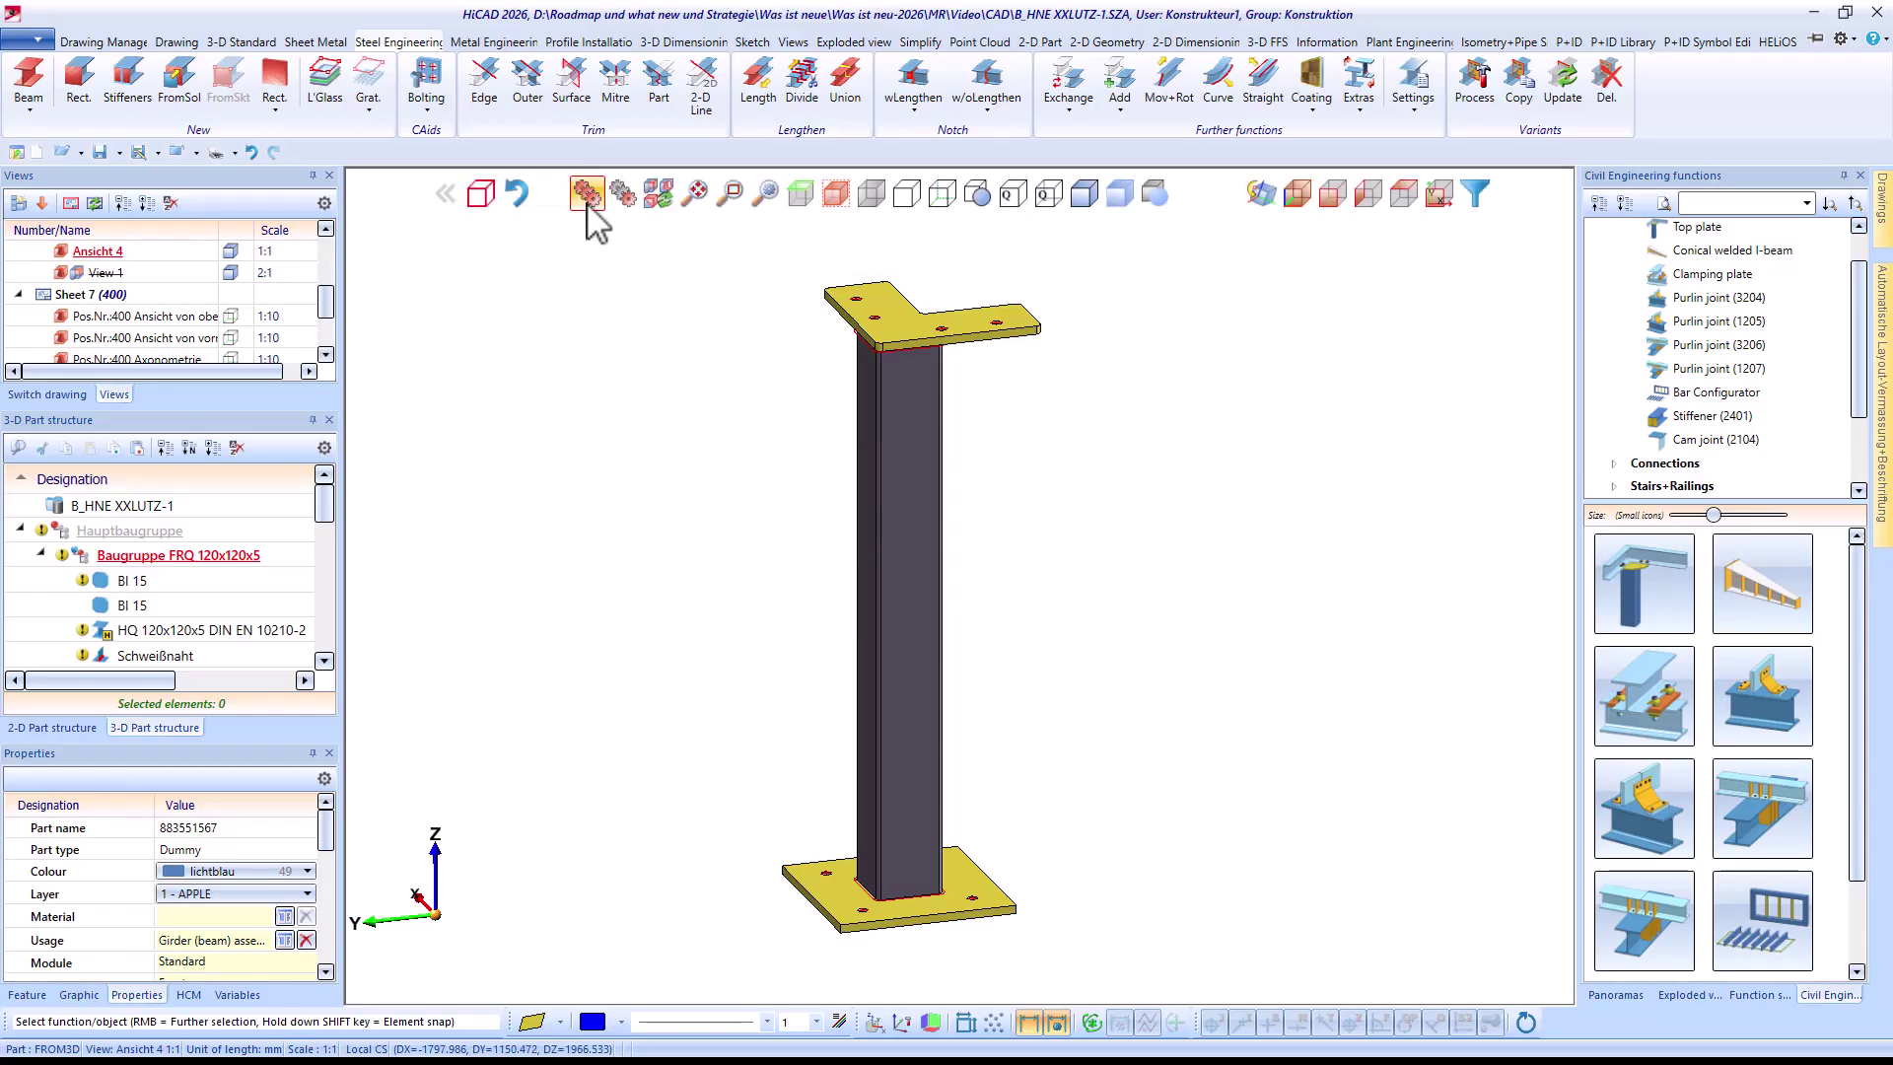
{"action": "left_click", "coordinate": [588, 195]}
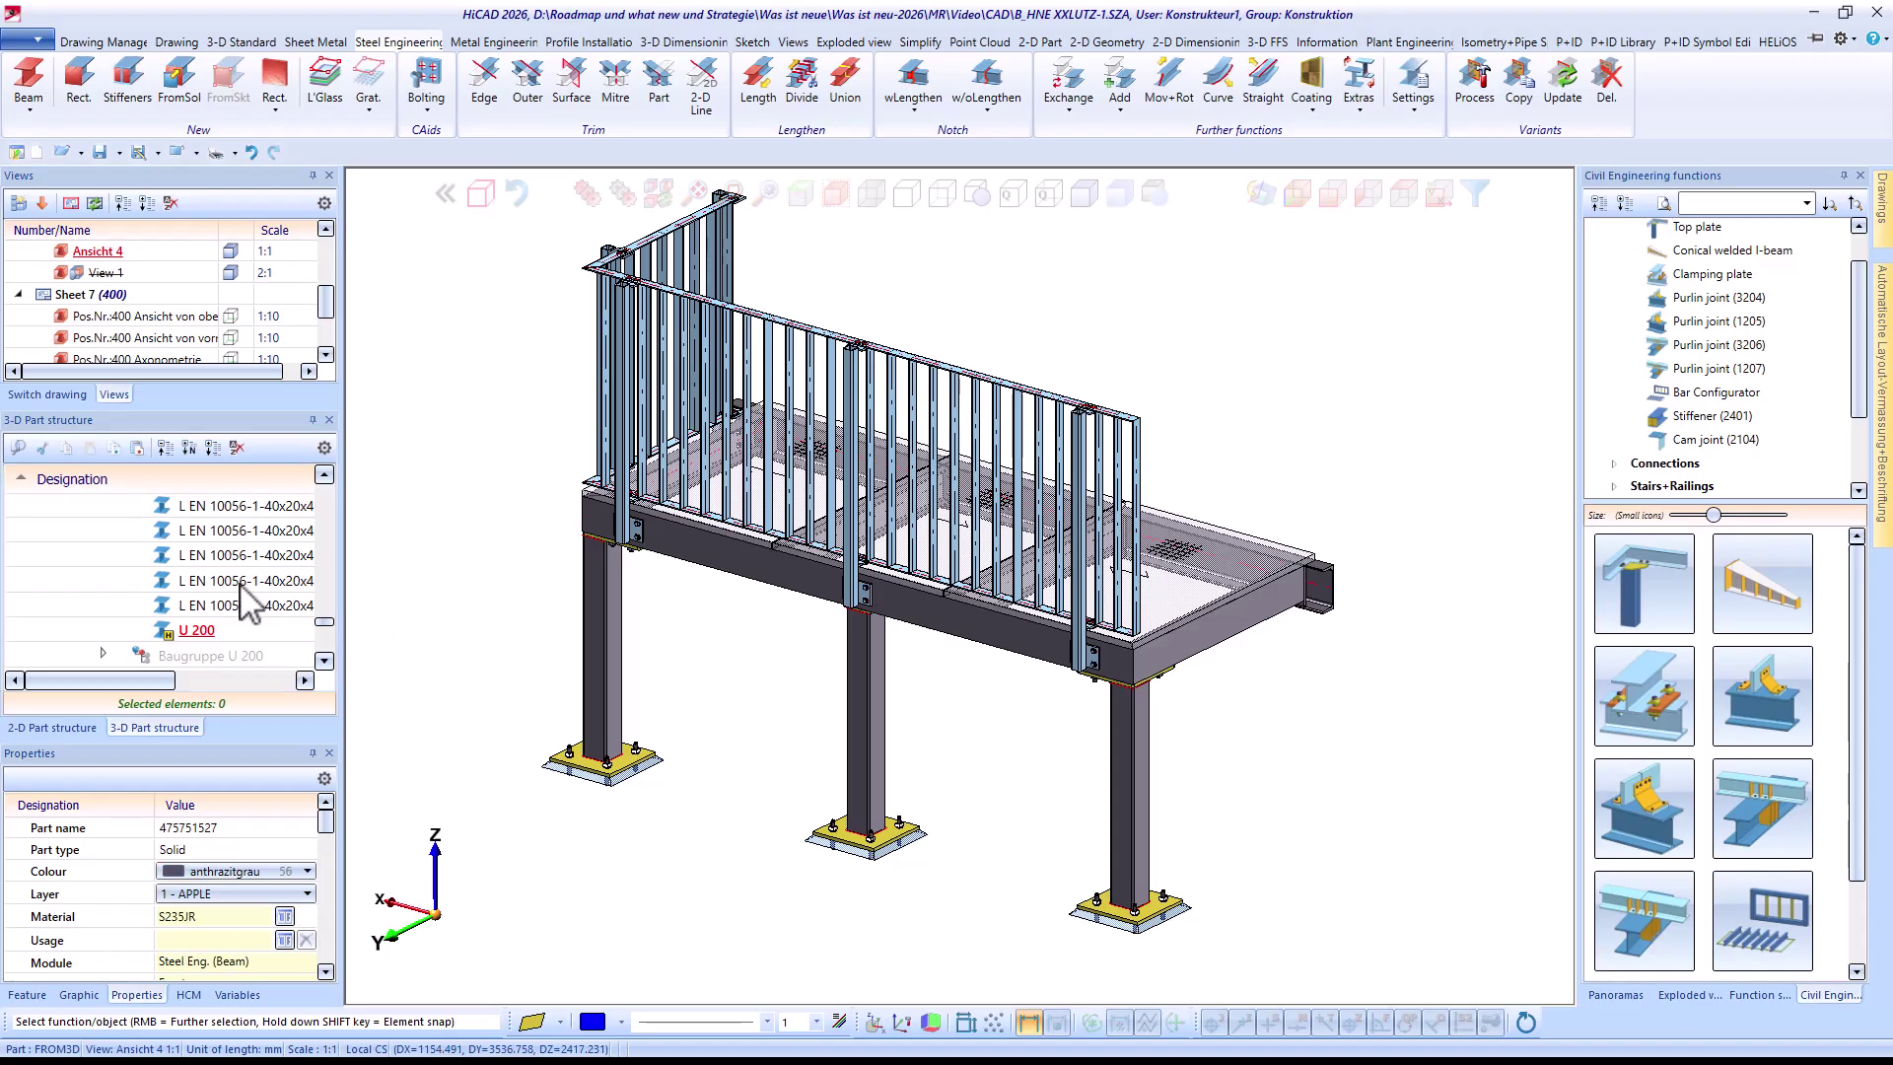
Isolate the beam assembly Baugruppe U 200, inspect its angle brackets and bores up close, and show all parts again
{"action": "scroll", "coordinate": [240, 584], "scroll_direction": "up", "scroll_amount": 8}
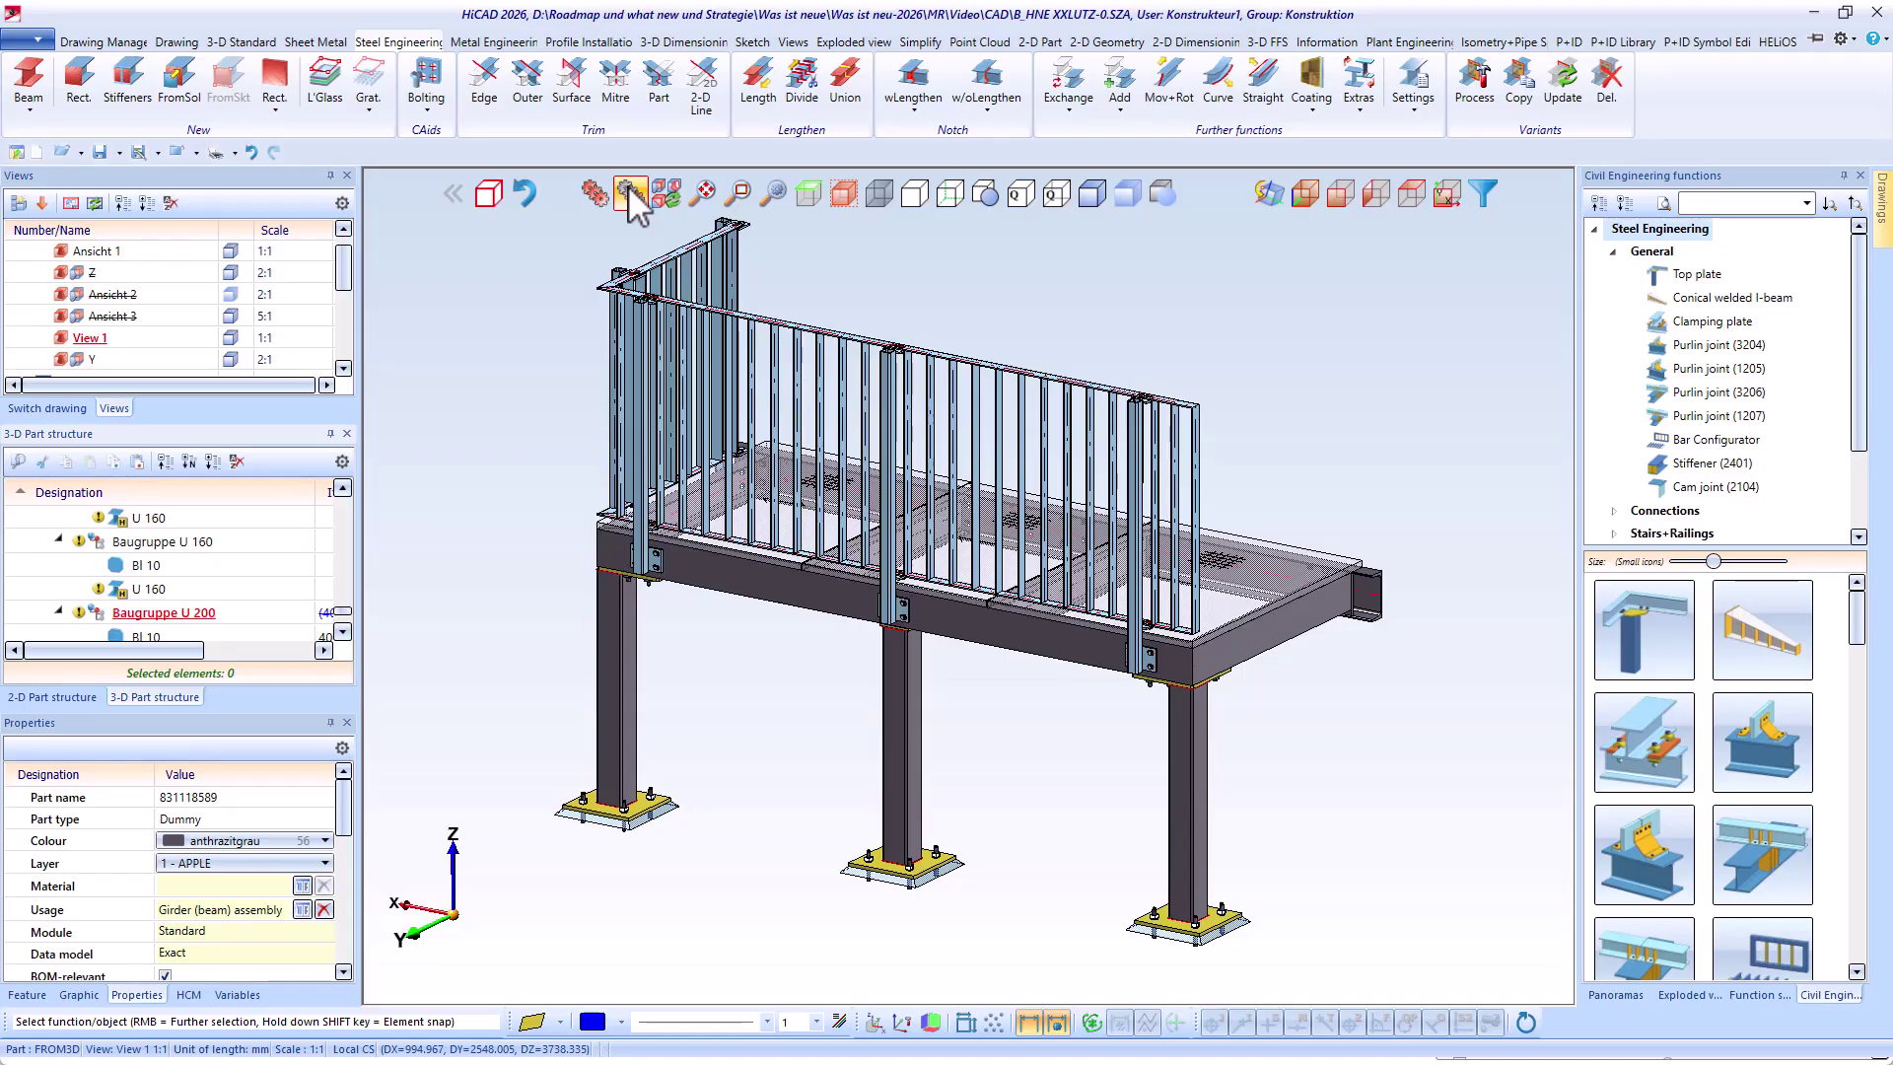
{"action": "left_click", "coordinate": [629, 190]}
{"action": "middle_click", "coordinate": [677, 382]}
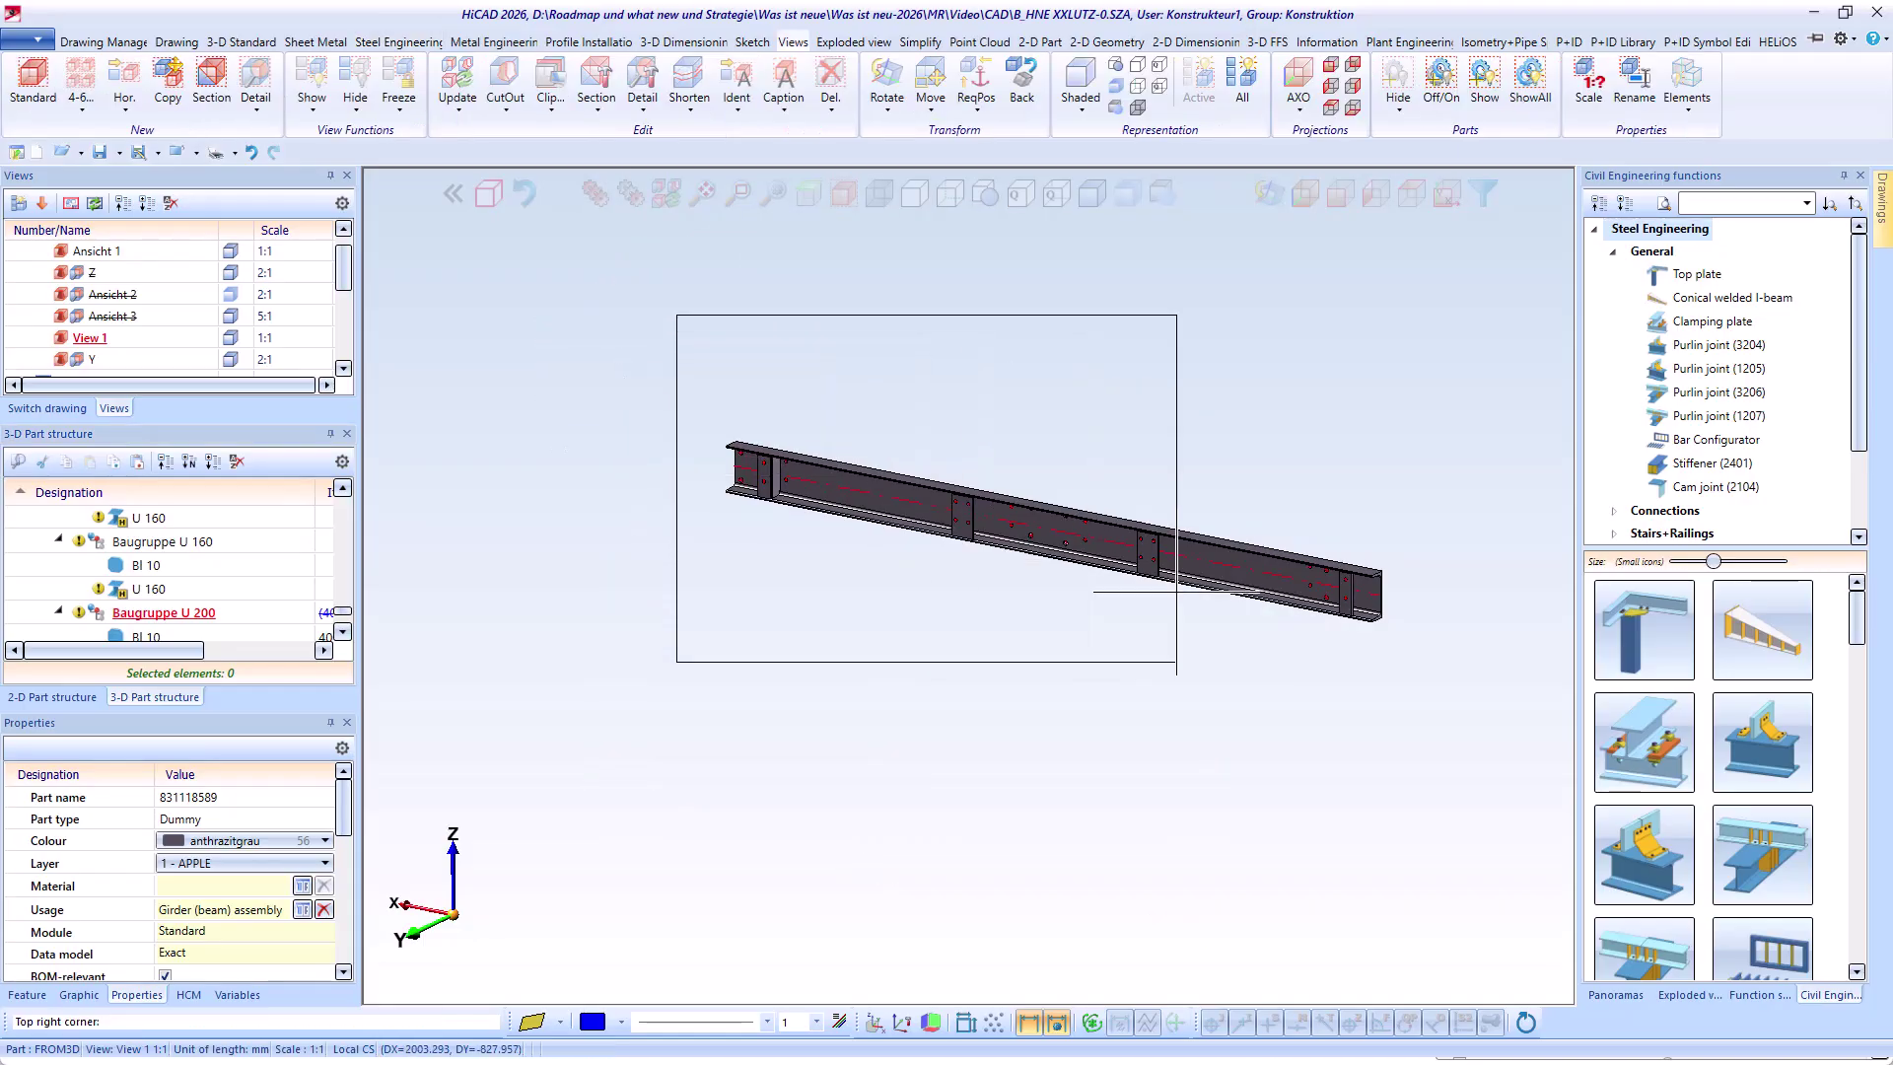
{"action": "left_click", "coordinate": [1413, 704]}
{"action": "middle_click_drag", "start_coordinate": [923, 576], "coordinate": [1235, 588]}
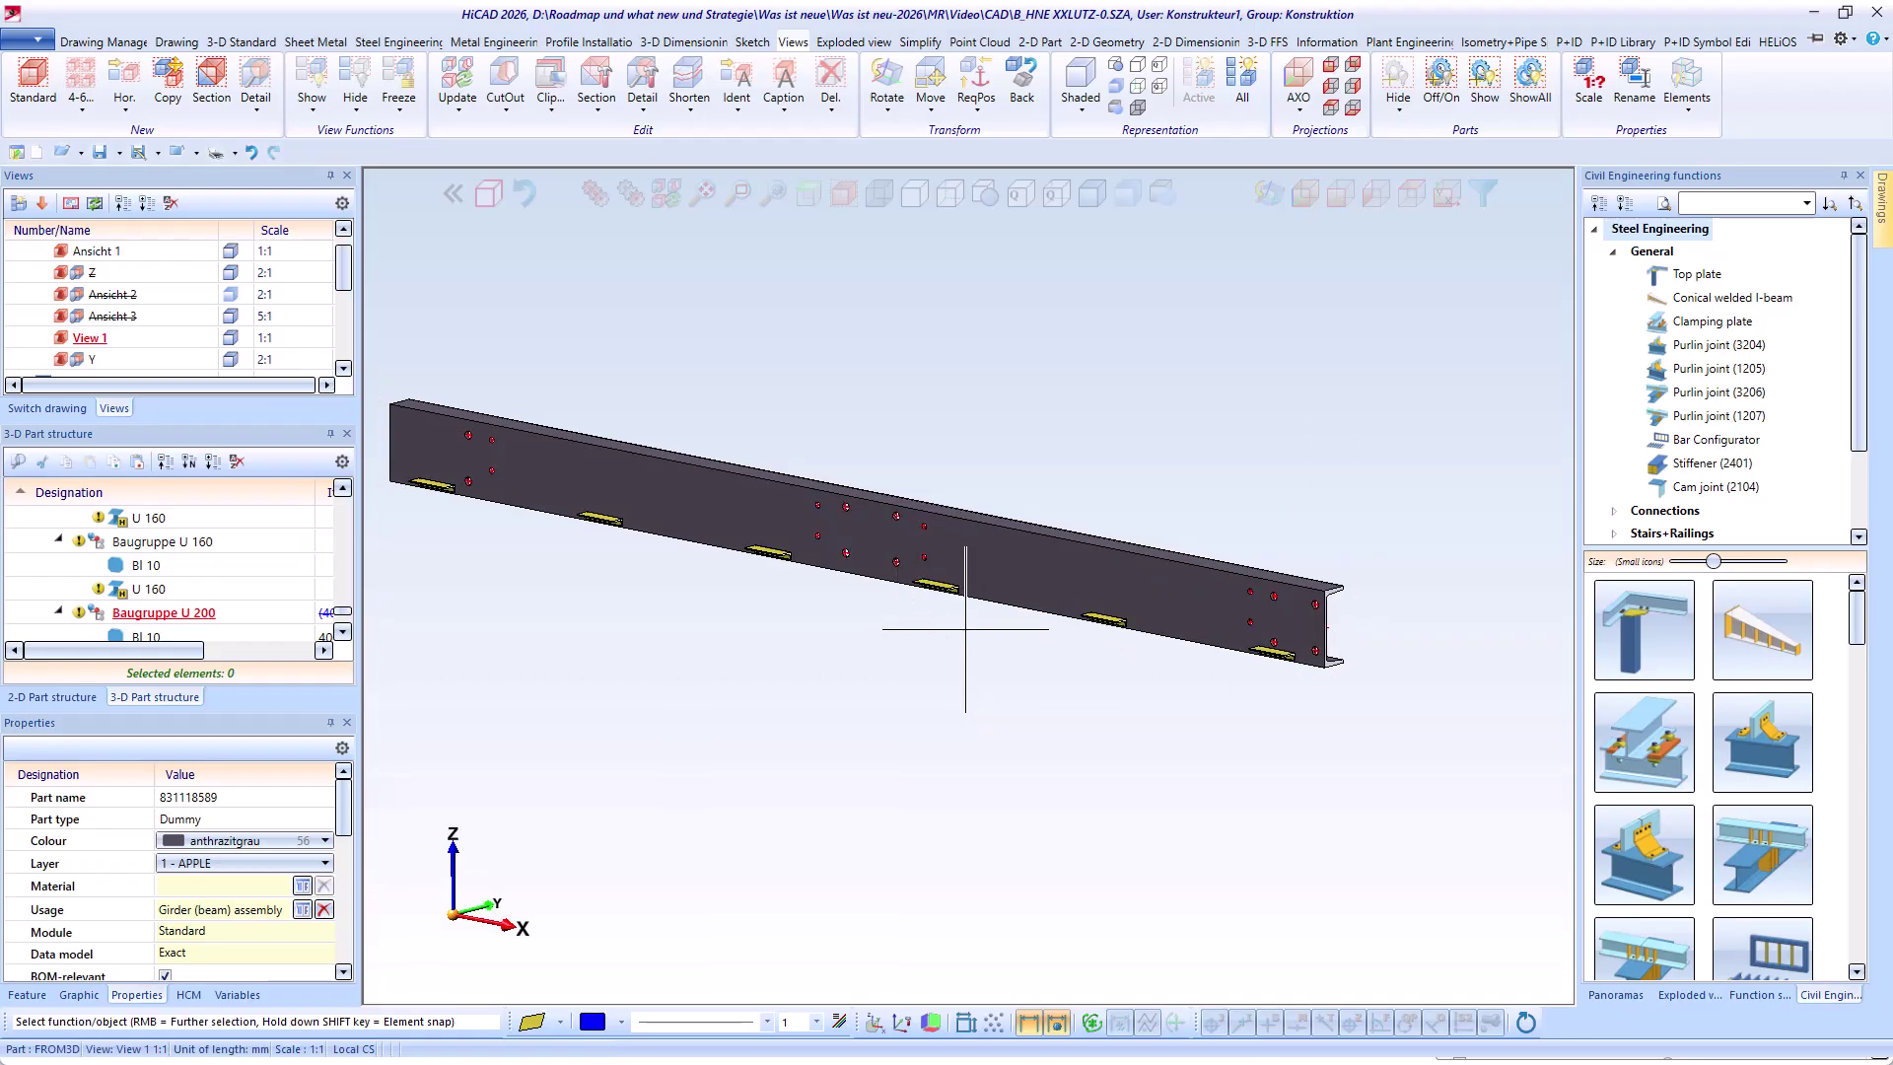
{"action": "left_click_drag", "start_coordinate": [965, 628], "coordinate": [870, 532]}
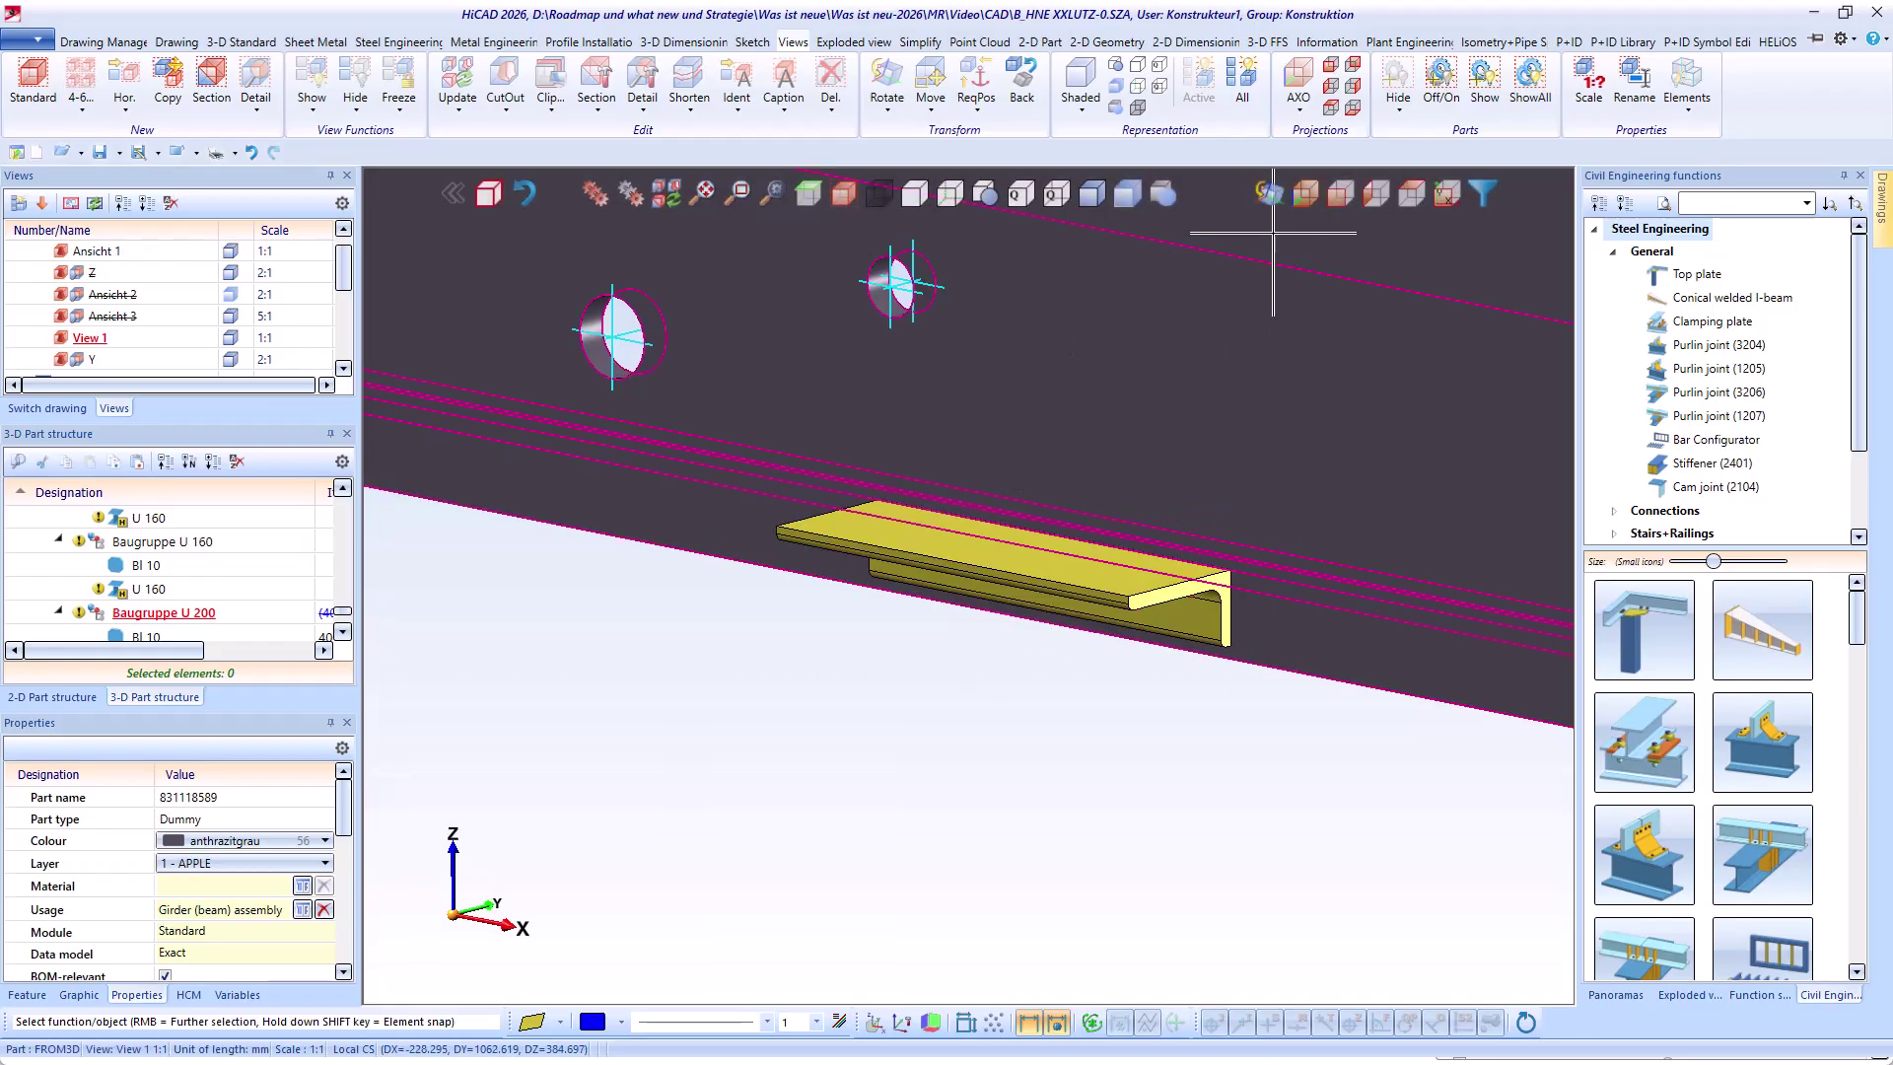
{"action": "left_click", "coordinate": [1304, 203]}
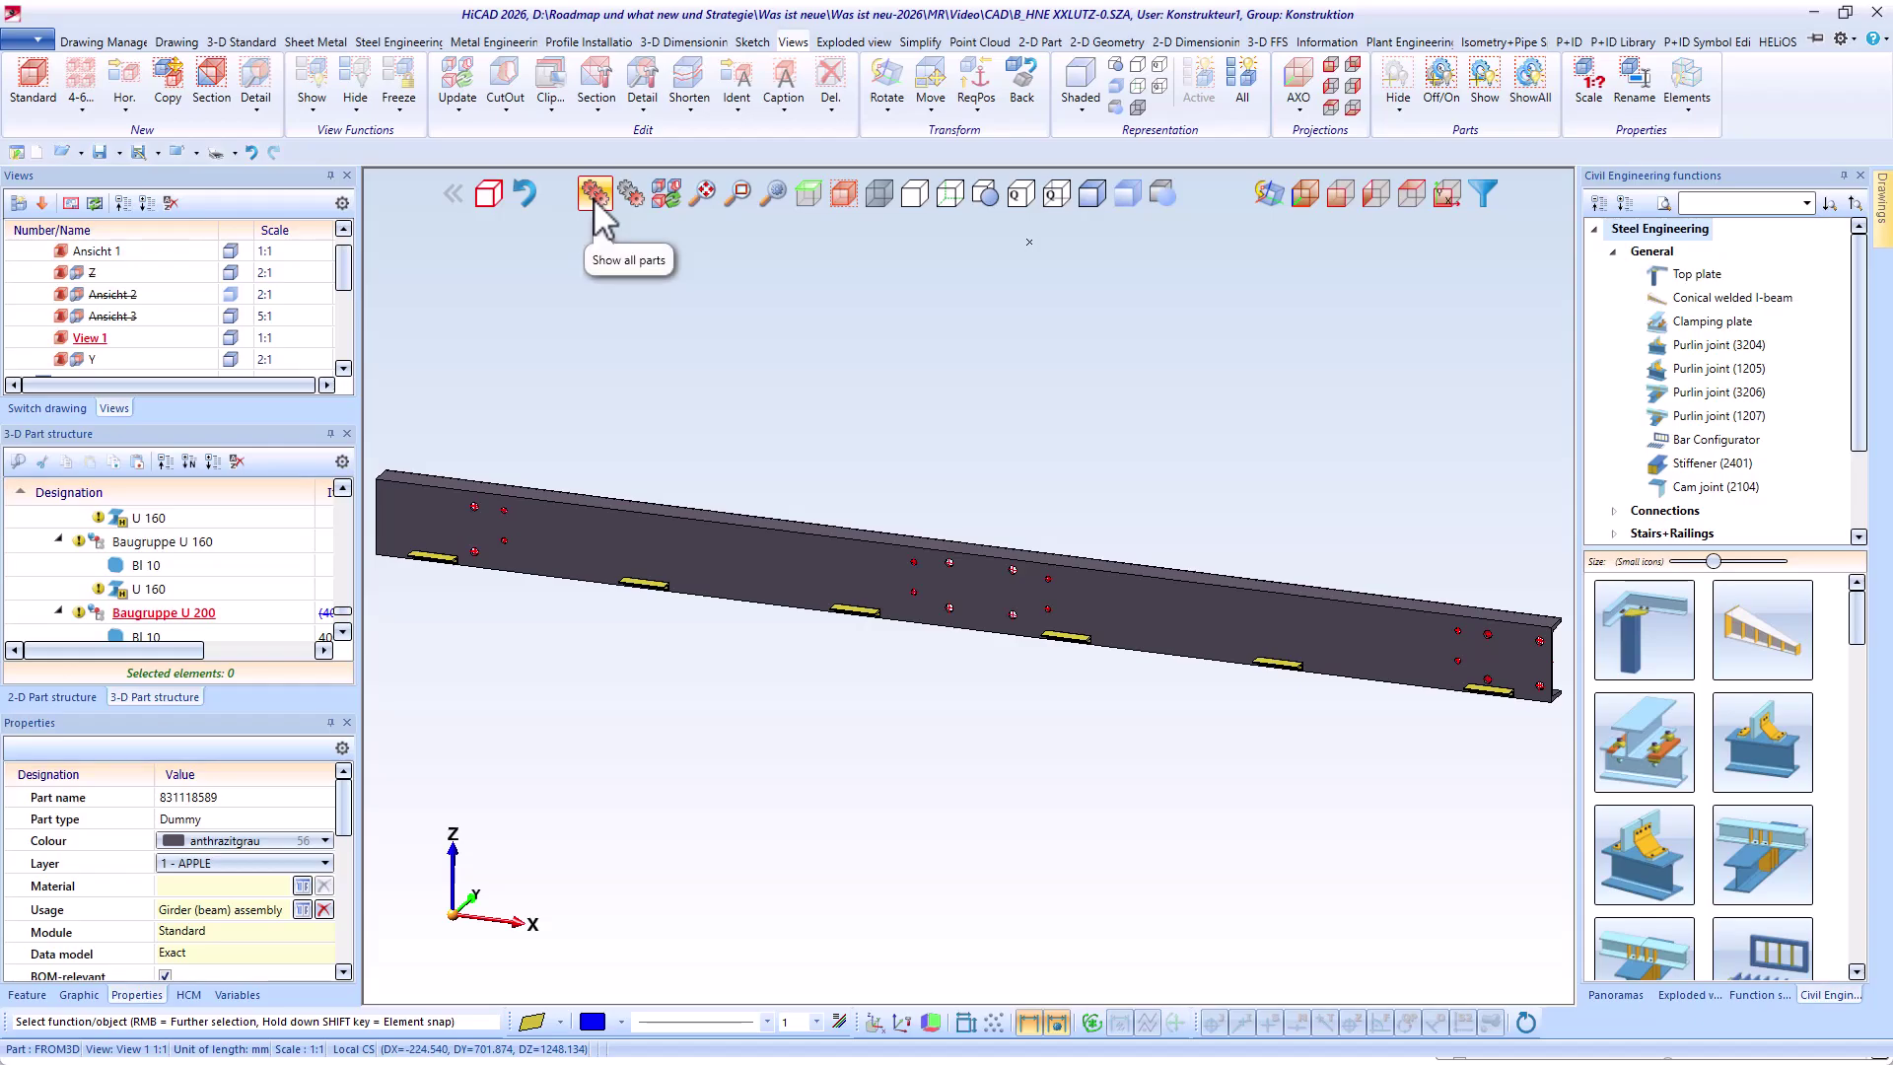
{"action": "left_click", "coordinate": [595, 195]}
Derive a drawing of Baugruppe U 200 on a new sheet in the existing drawing, using the selection list with sub-parts
{"action": "left_click", "coordinate": [177, 42]}
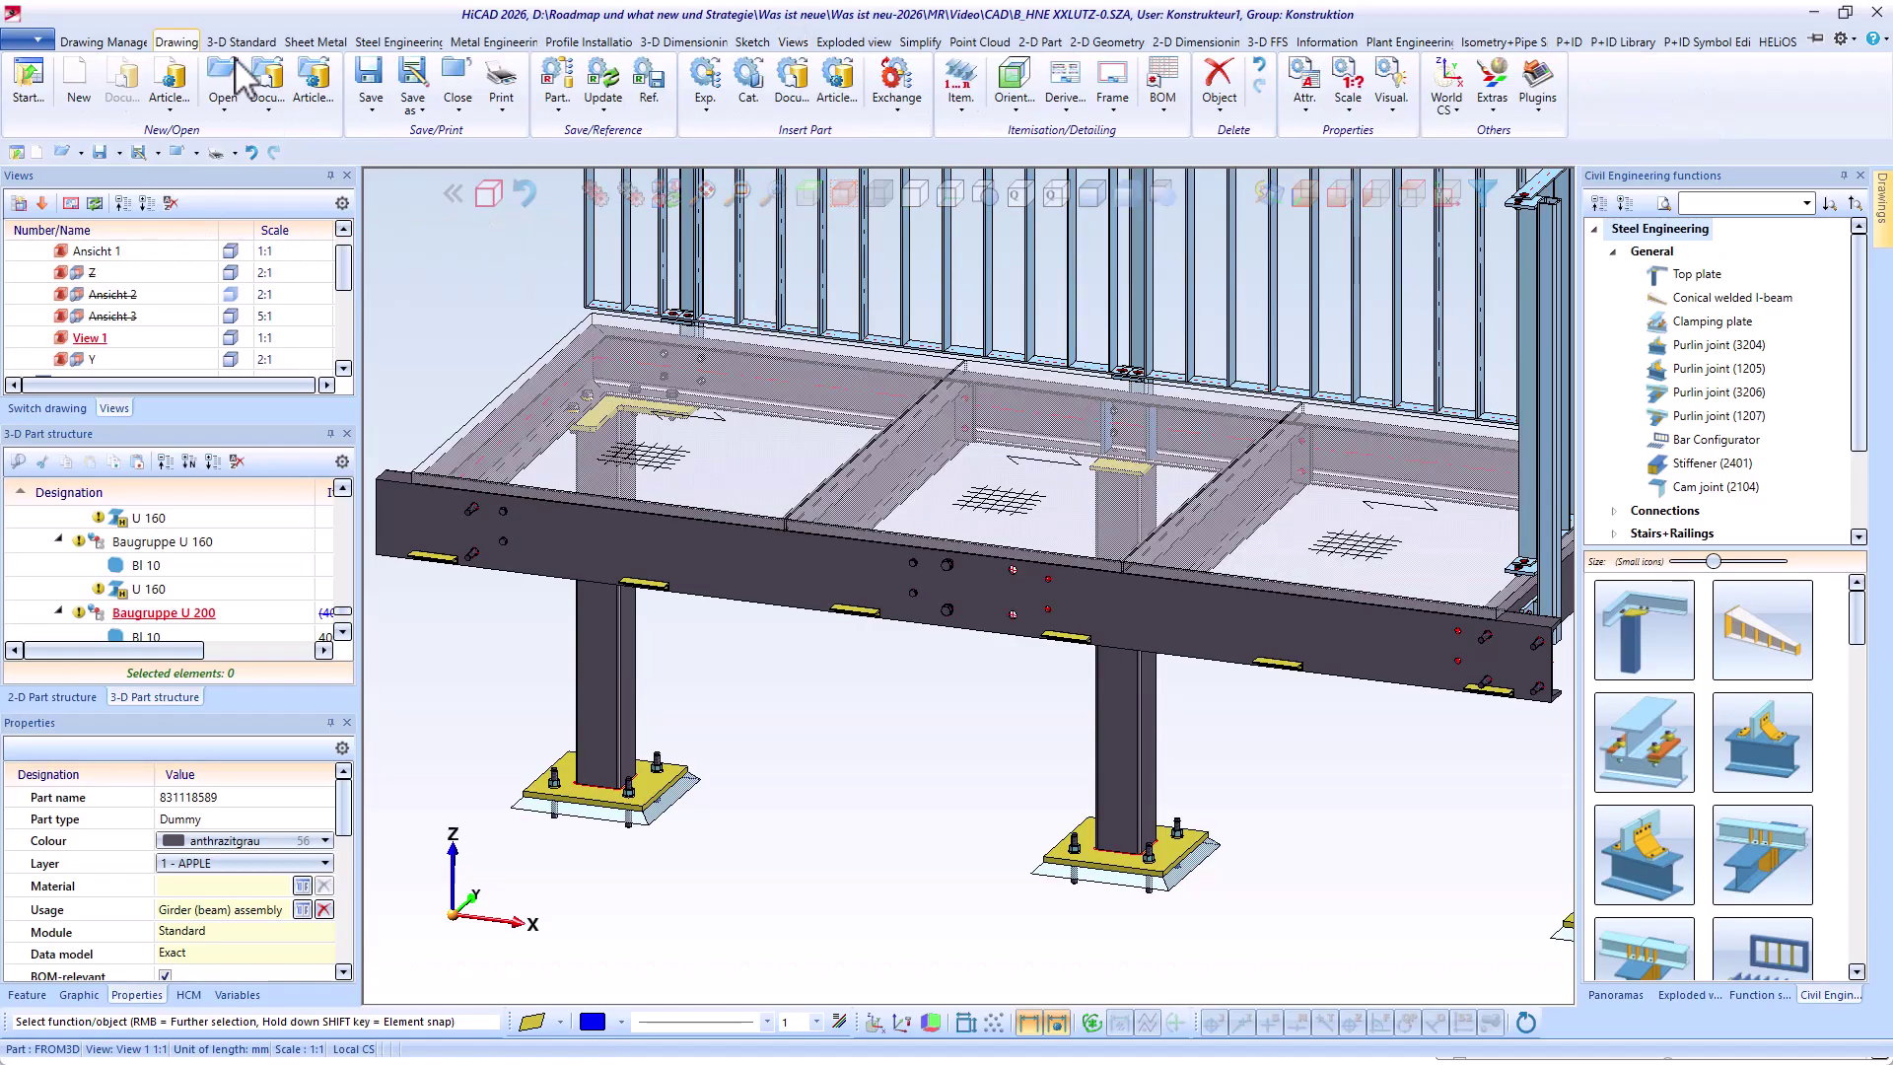
{"action": "left_click", "coordinate": [1064, 84]}
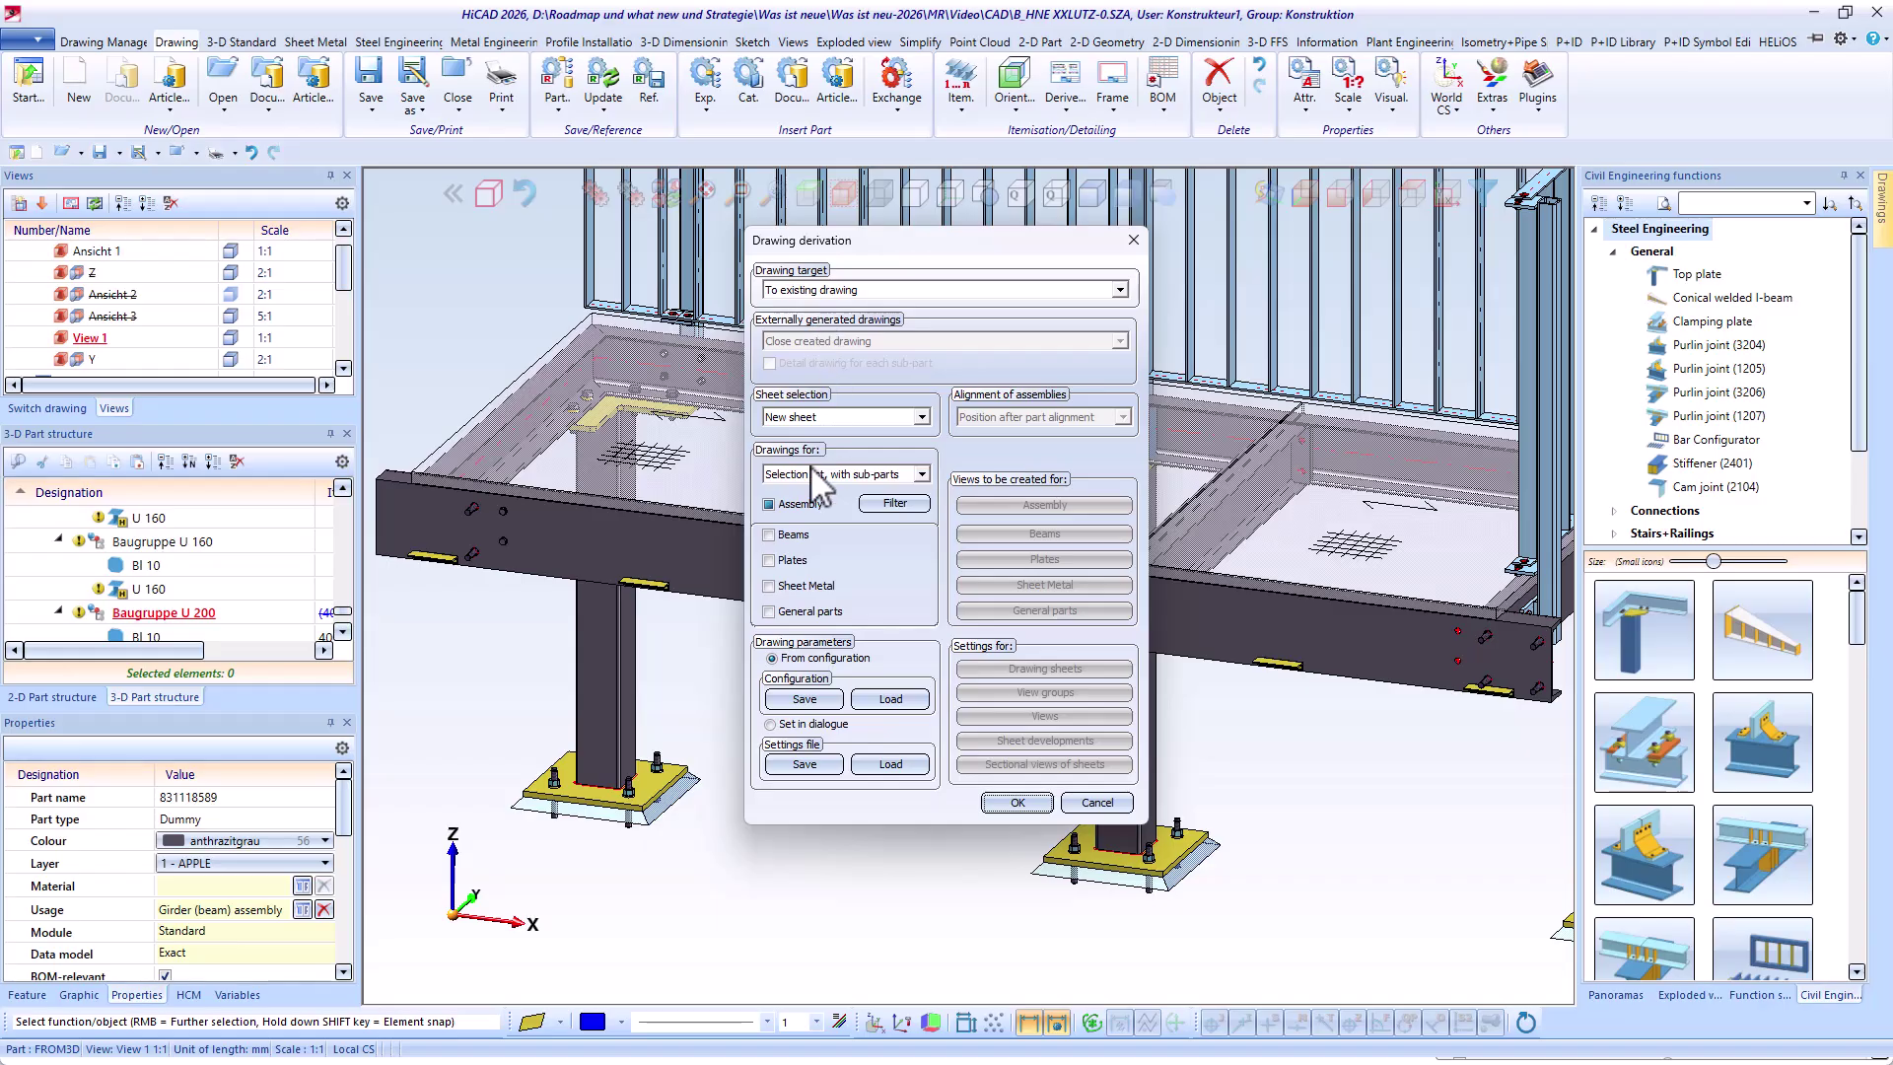
{"action": "left_click", "coordinate": [894, 502]}
{"action": "left_click", "coordinate": [498, 368]}
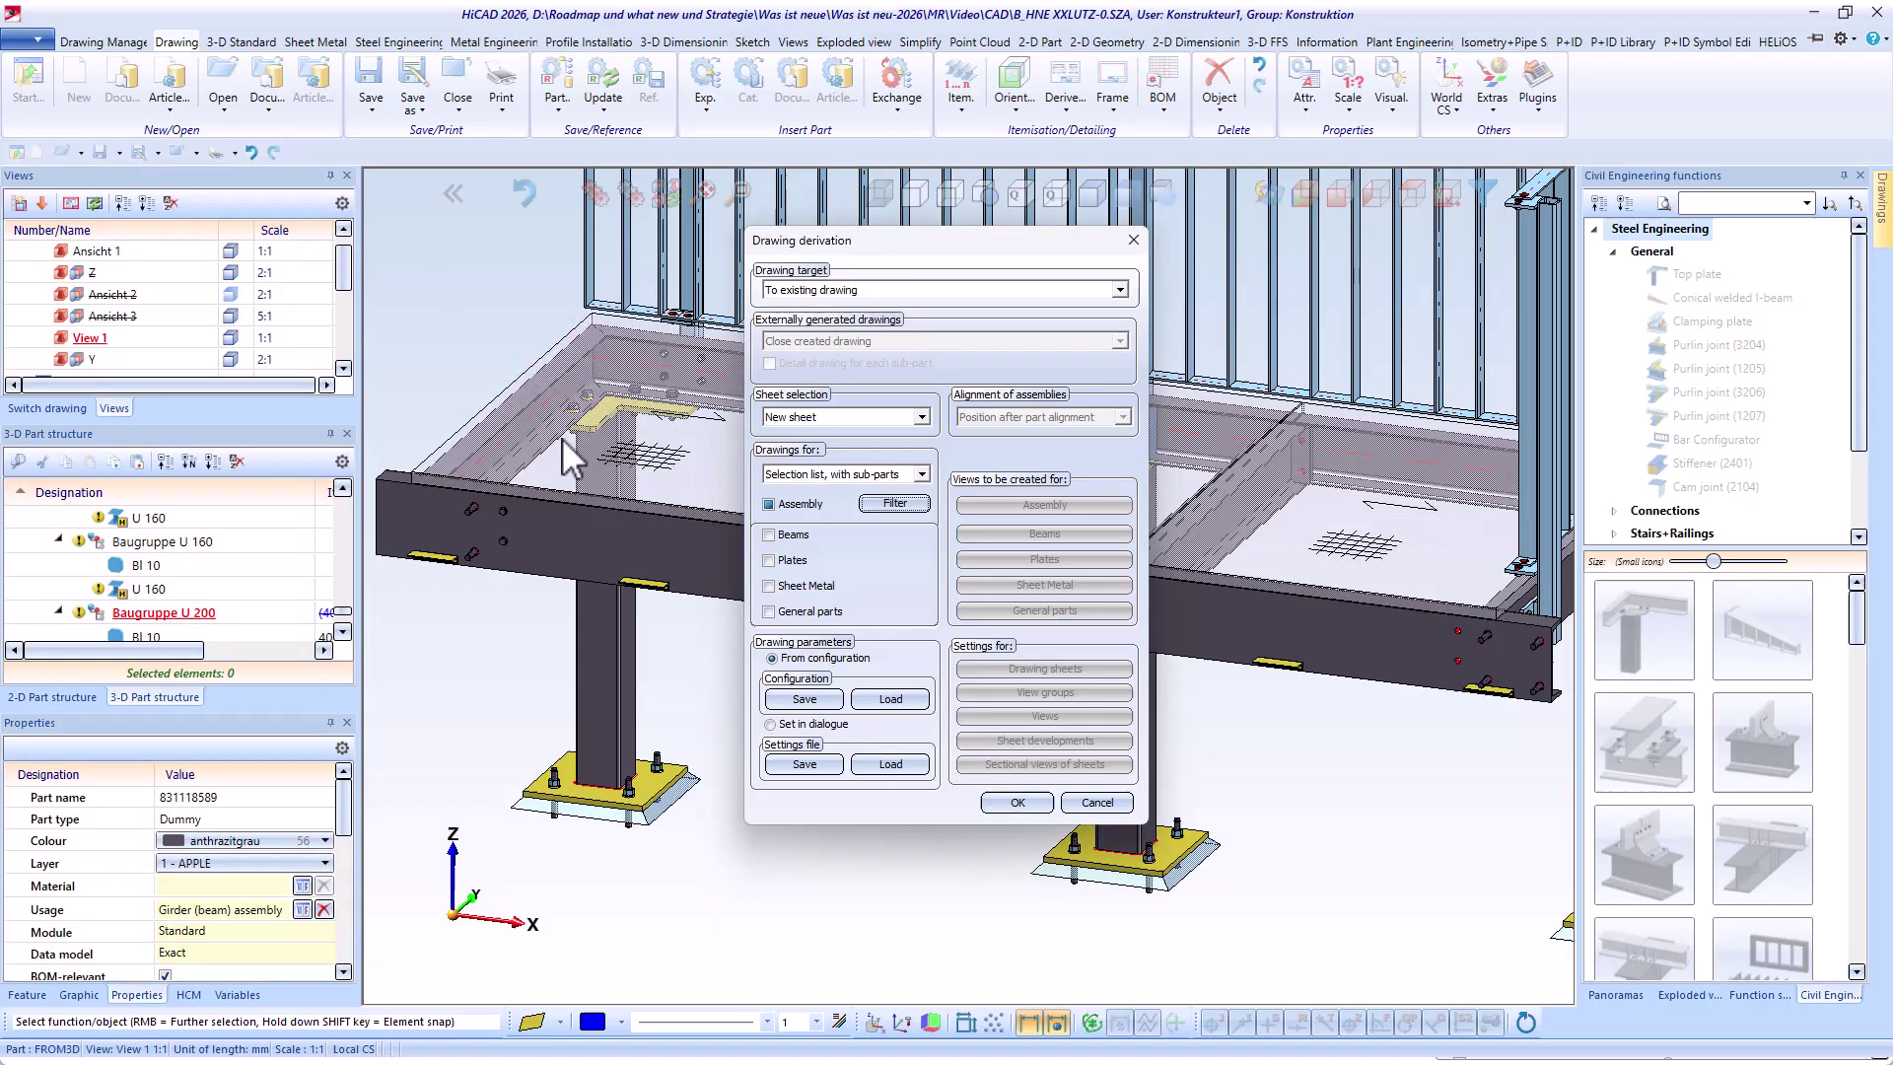
{"action": "left_click", "coordinate": [1017, 802]}
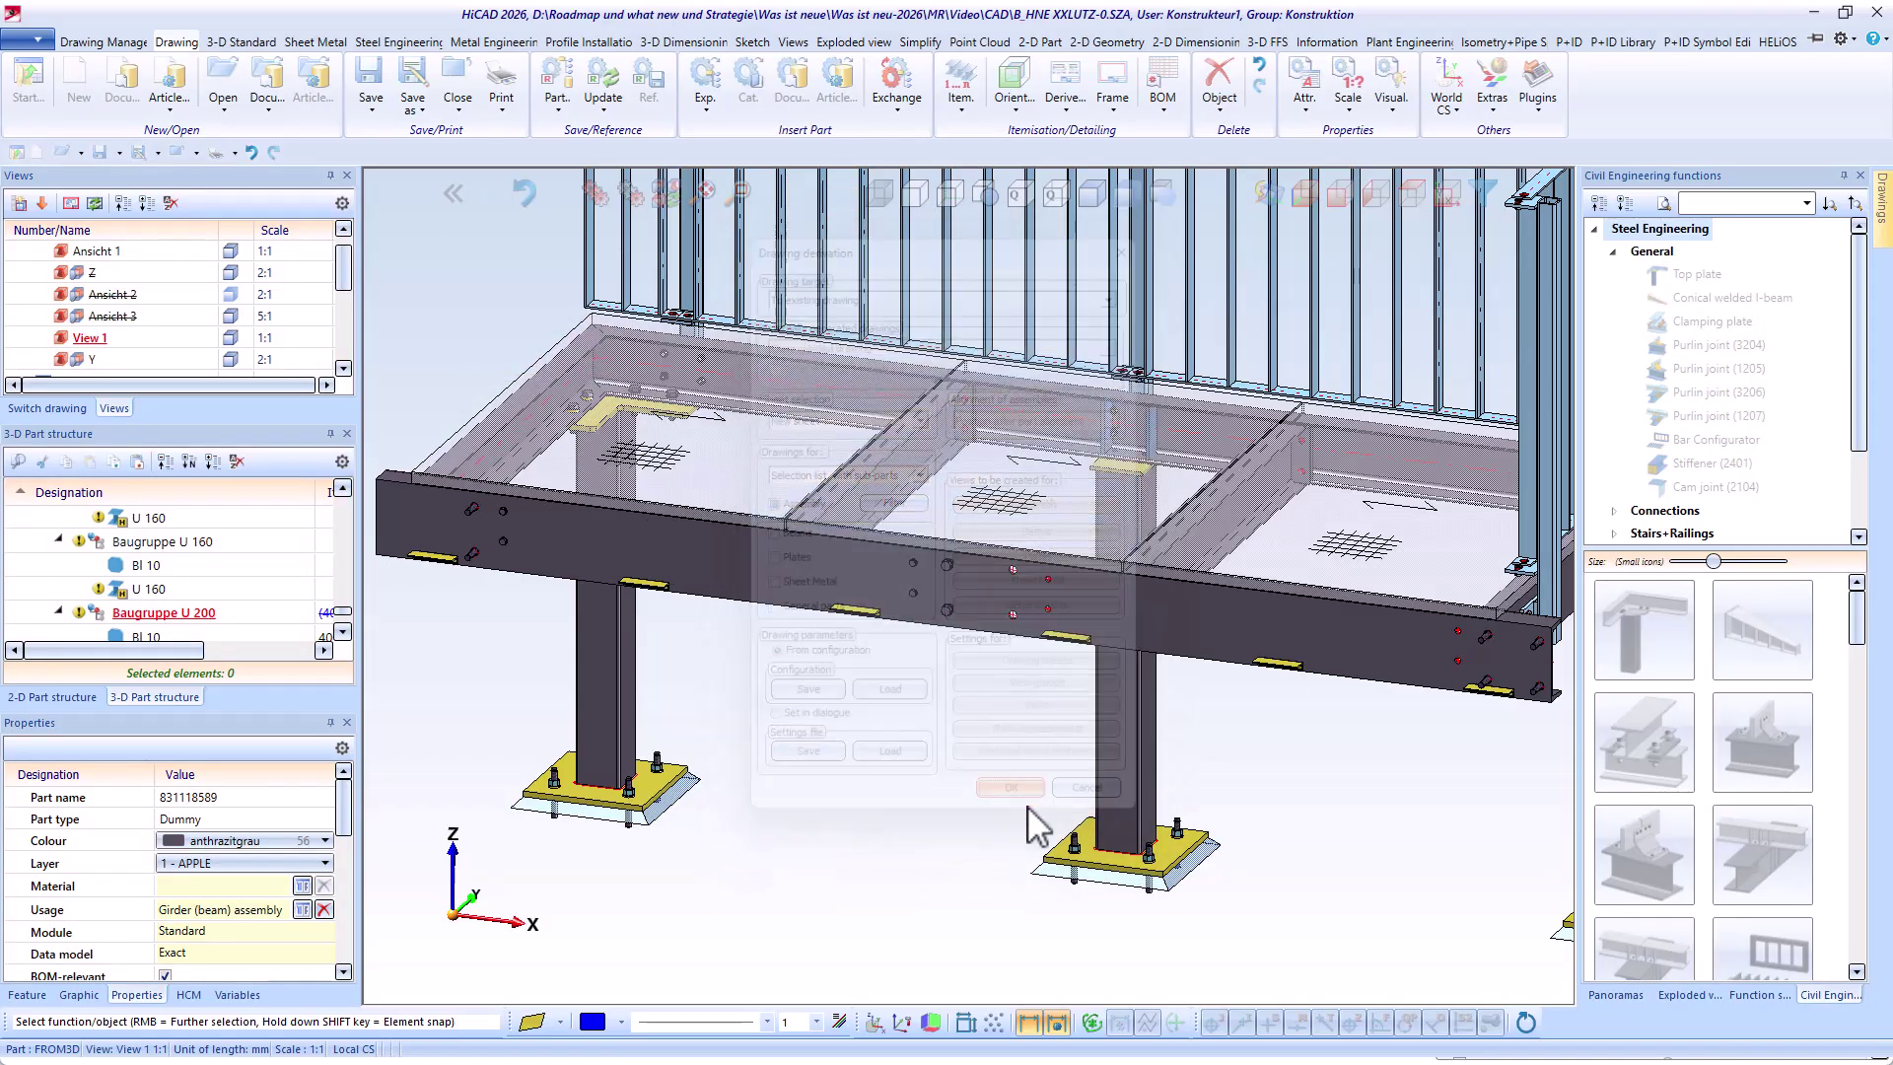
Examine the derived sheet's front view of the U 200 beam, including the bore dimensions near its end plate
{"action": "scroll", "coordinate": [680, 623], "scroll_direction": "down", "scroll_amount": 2}
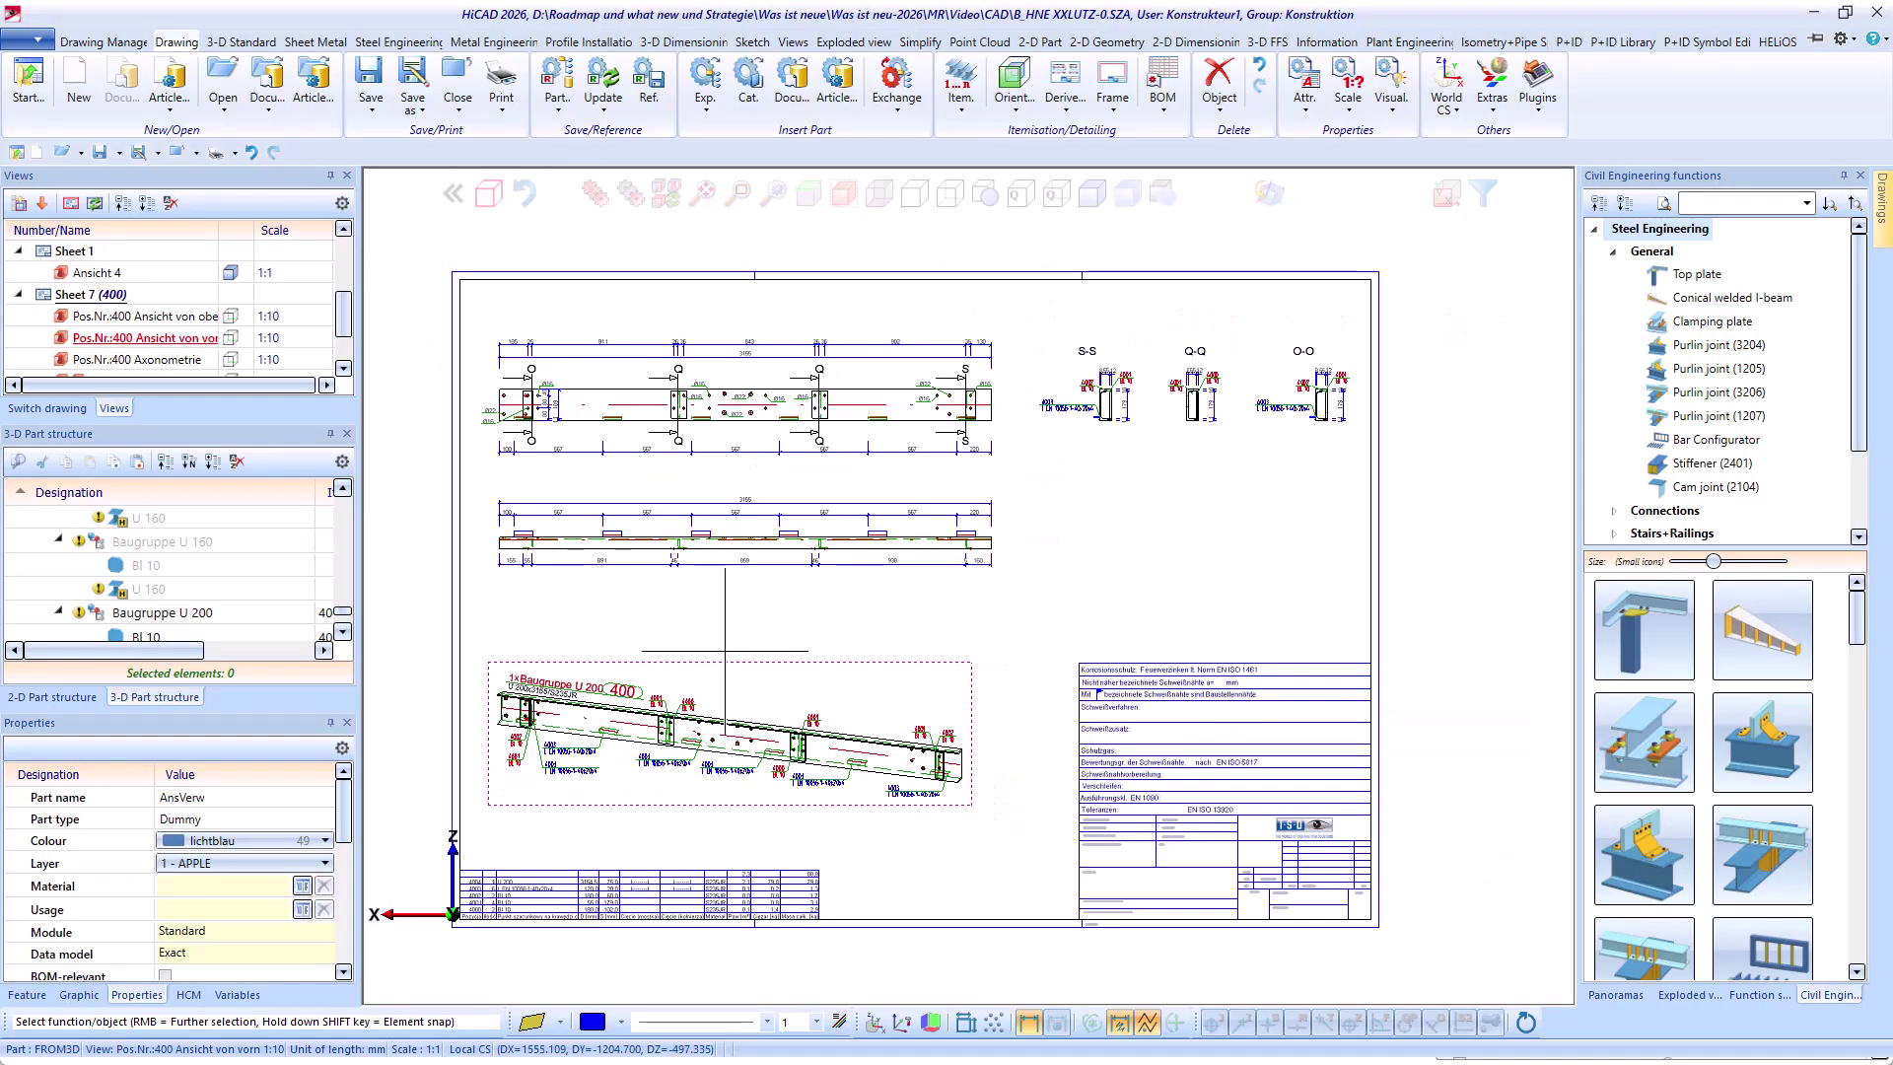
{"action": "middle_click_drag", "start_coordinate": [468, 381], "coordinate": [994, 514]}
{"action": "scroll", "coordinate": [1138, 709], "scroll_direction": "up", "scroll_amount": 1}
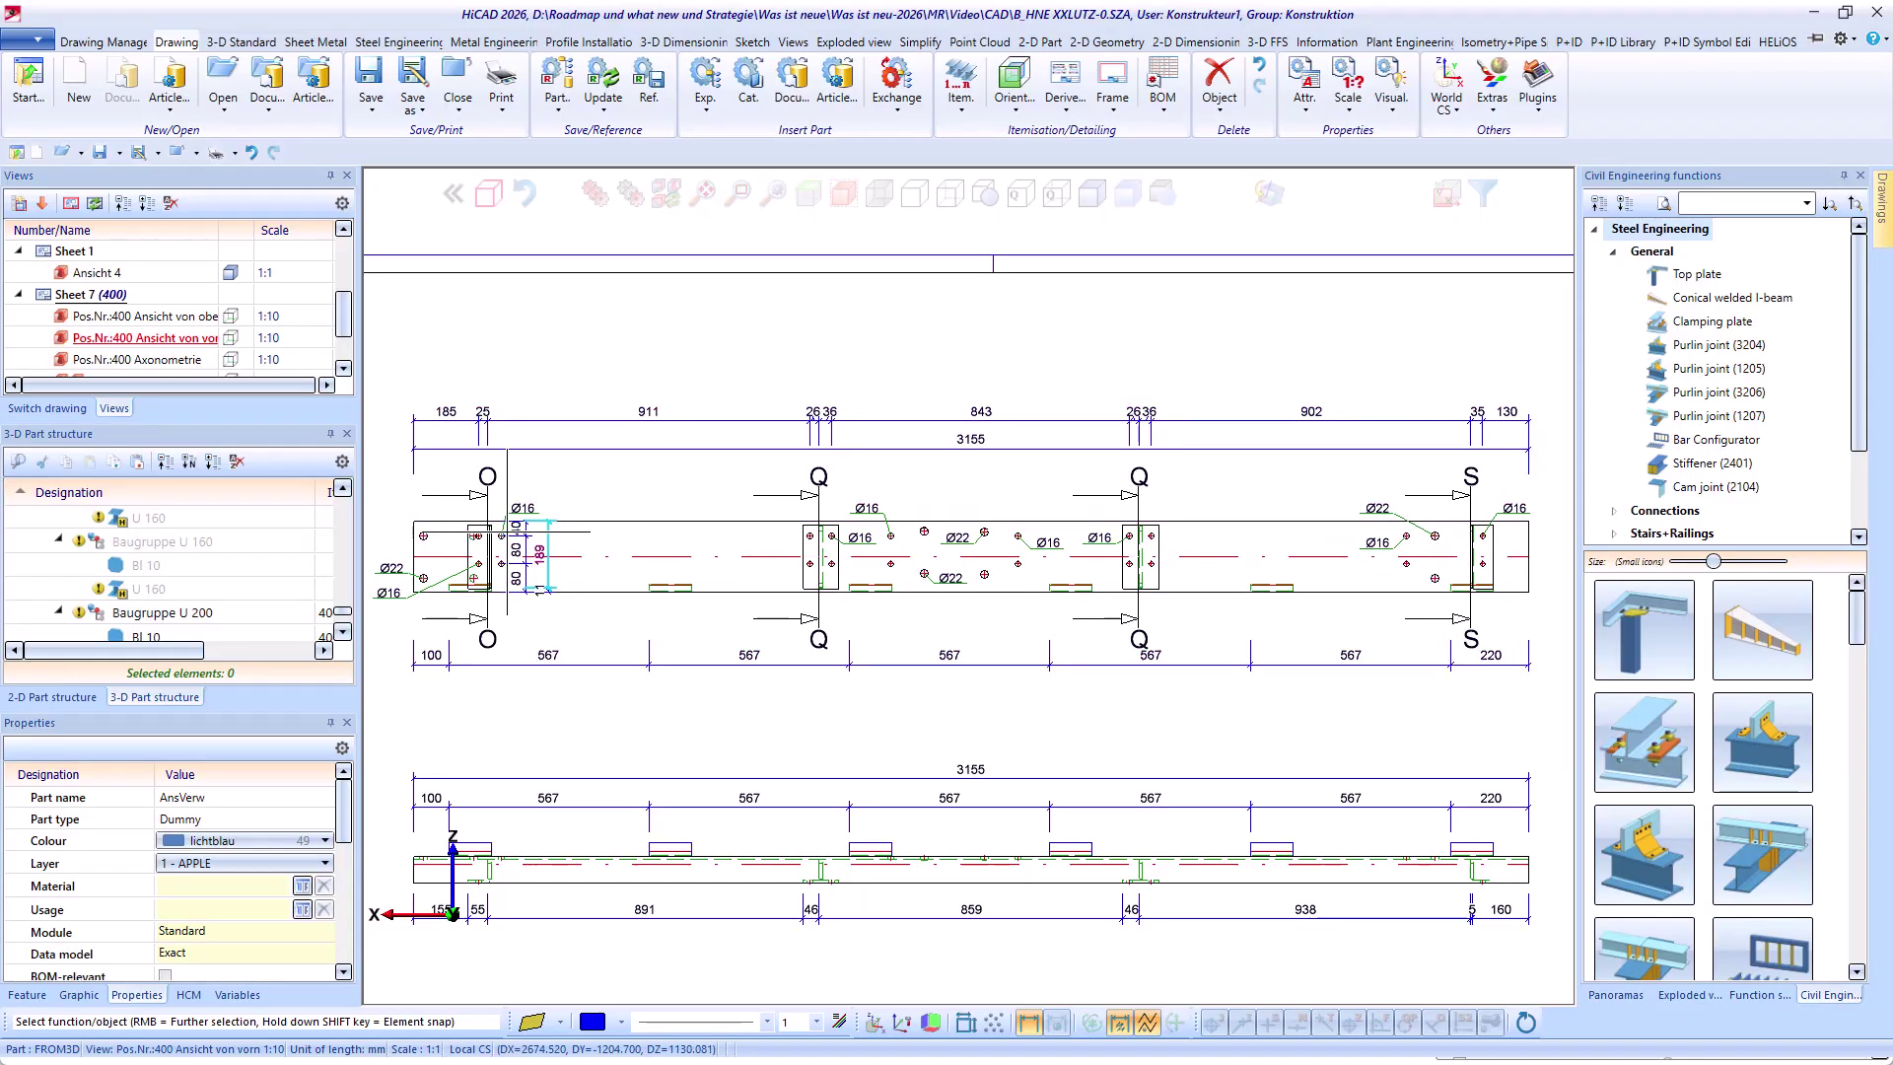
{"action": "mouse_move", "coordinate": [586, 486]}
{"action": "left_mouse_down"}
{"action": "mouse_move", "coordinate": [443, 577]}
{"action": "mouse_move", "coordinate": [448, 648]}
{"action": "left_mouse_up"}
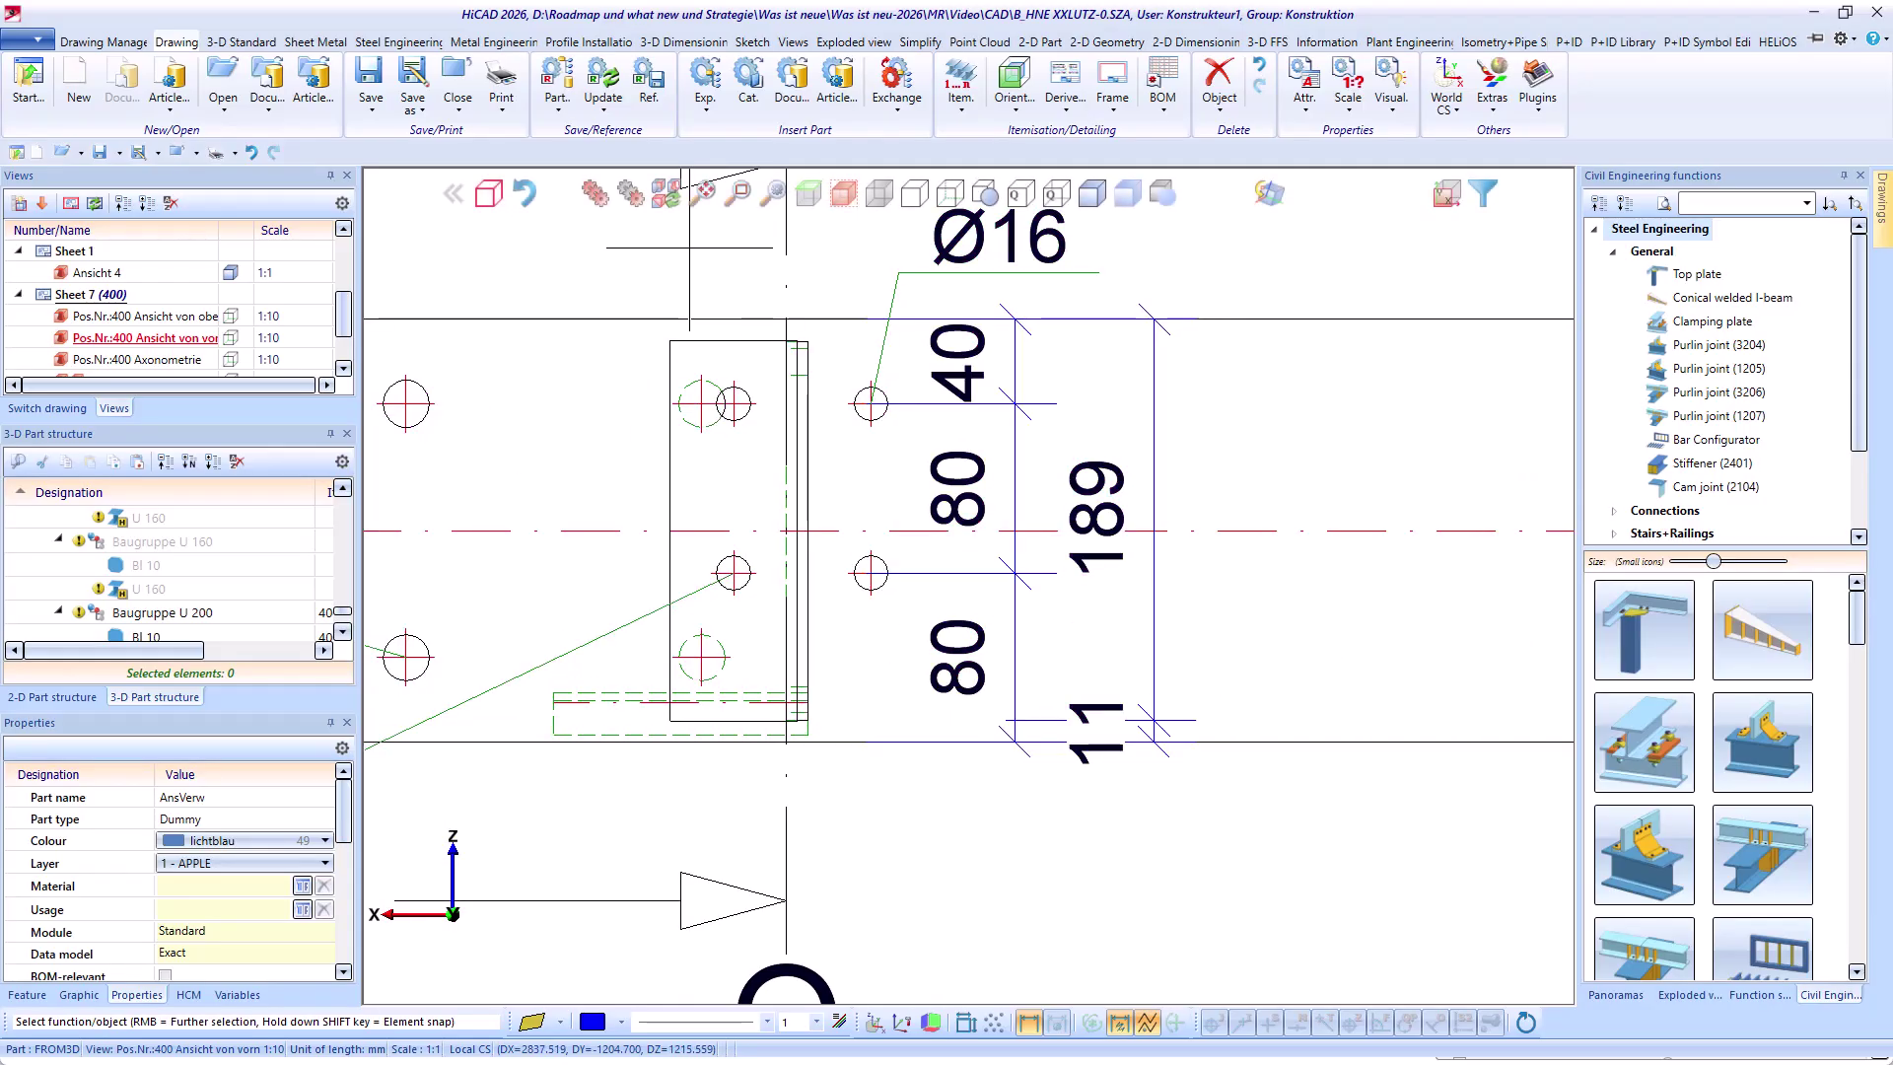
{"action": "left_click", "coordinate": [703, 193]}
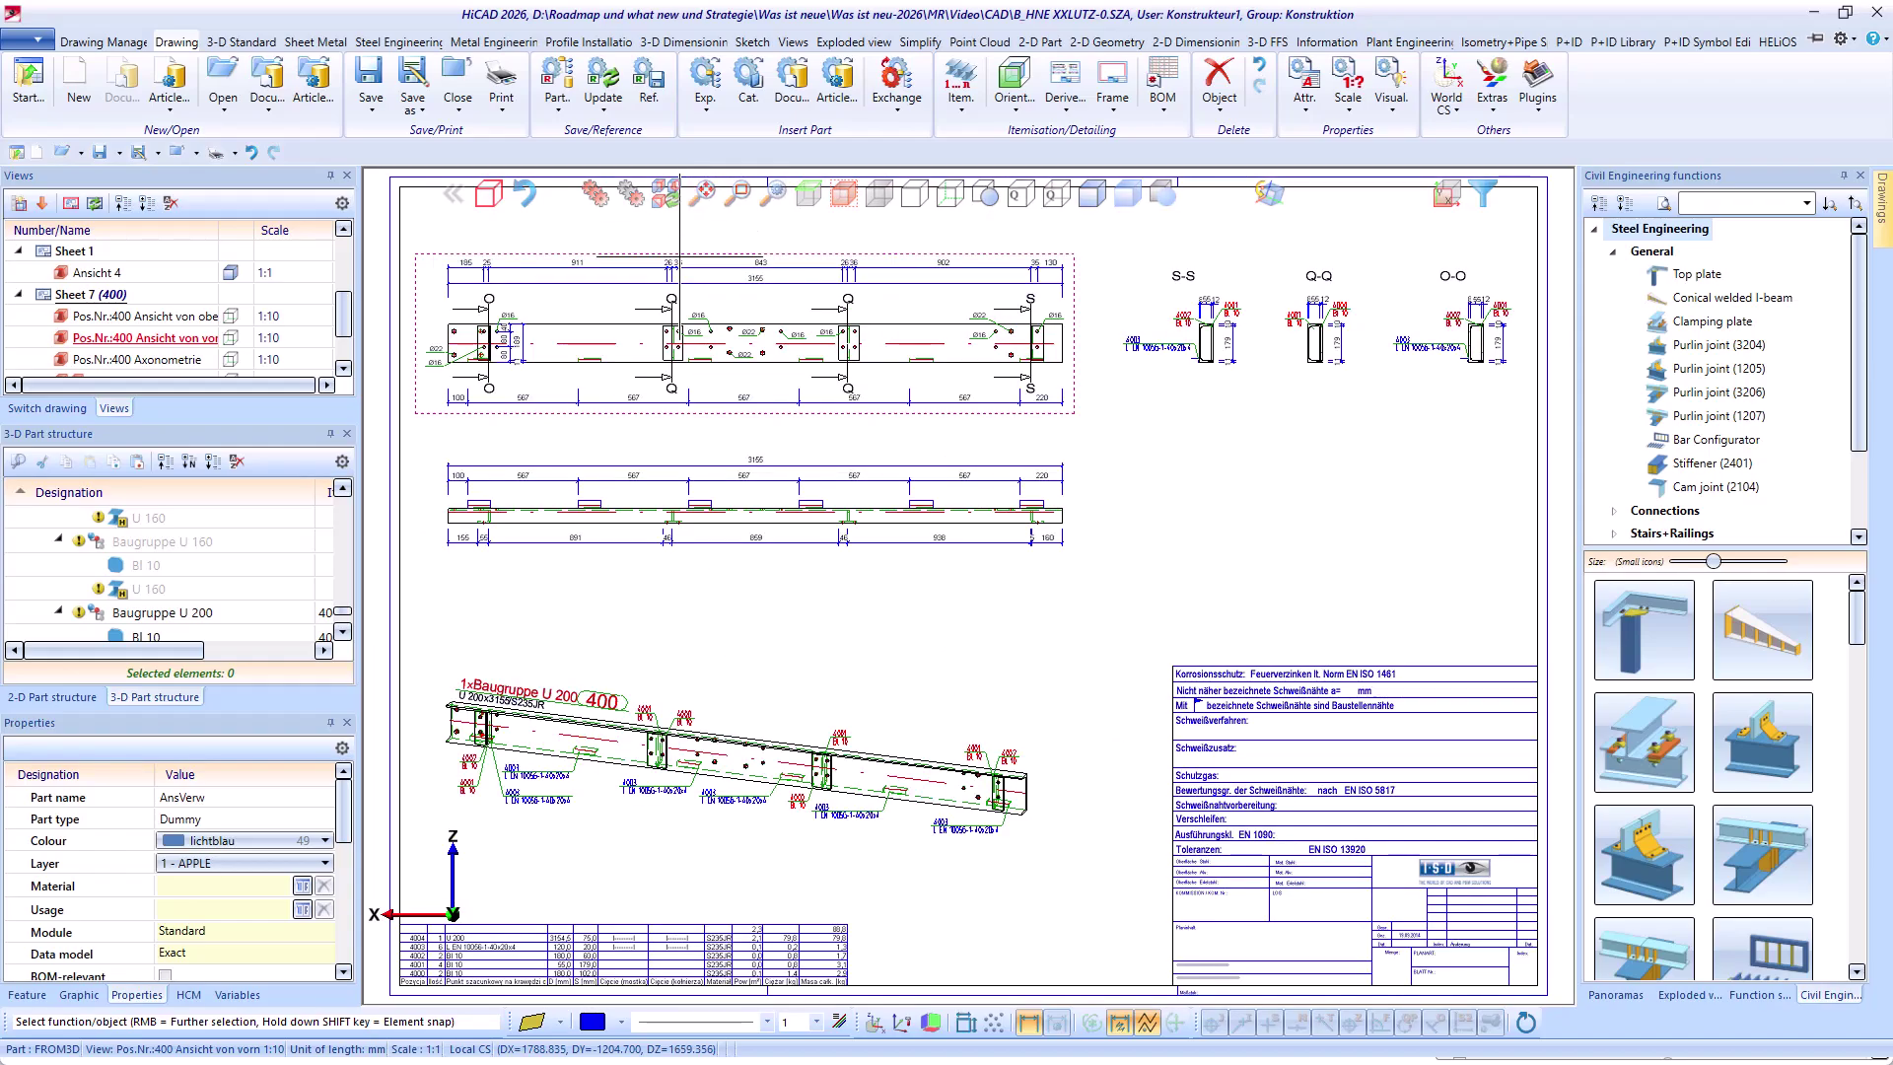
Examine the item number labels in the axonometric view of Baugruppe U 200
{"action": "left_click_drag", "start_coordinate": [435, 628], "coordinate": [1045, 892]}
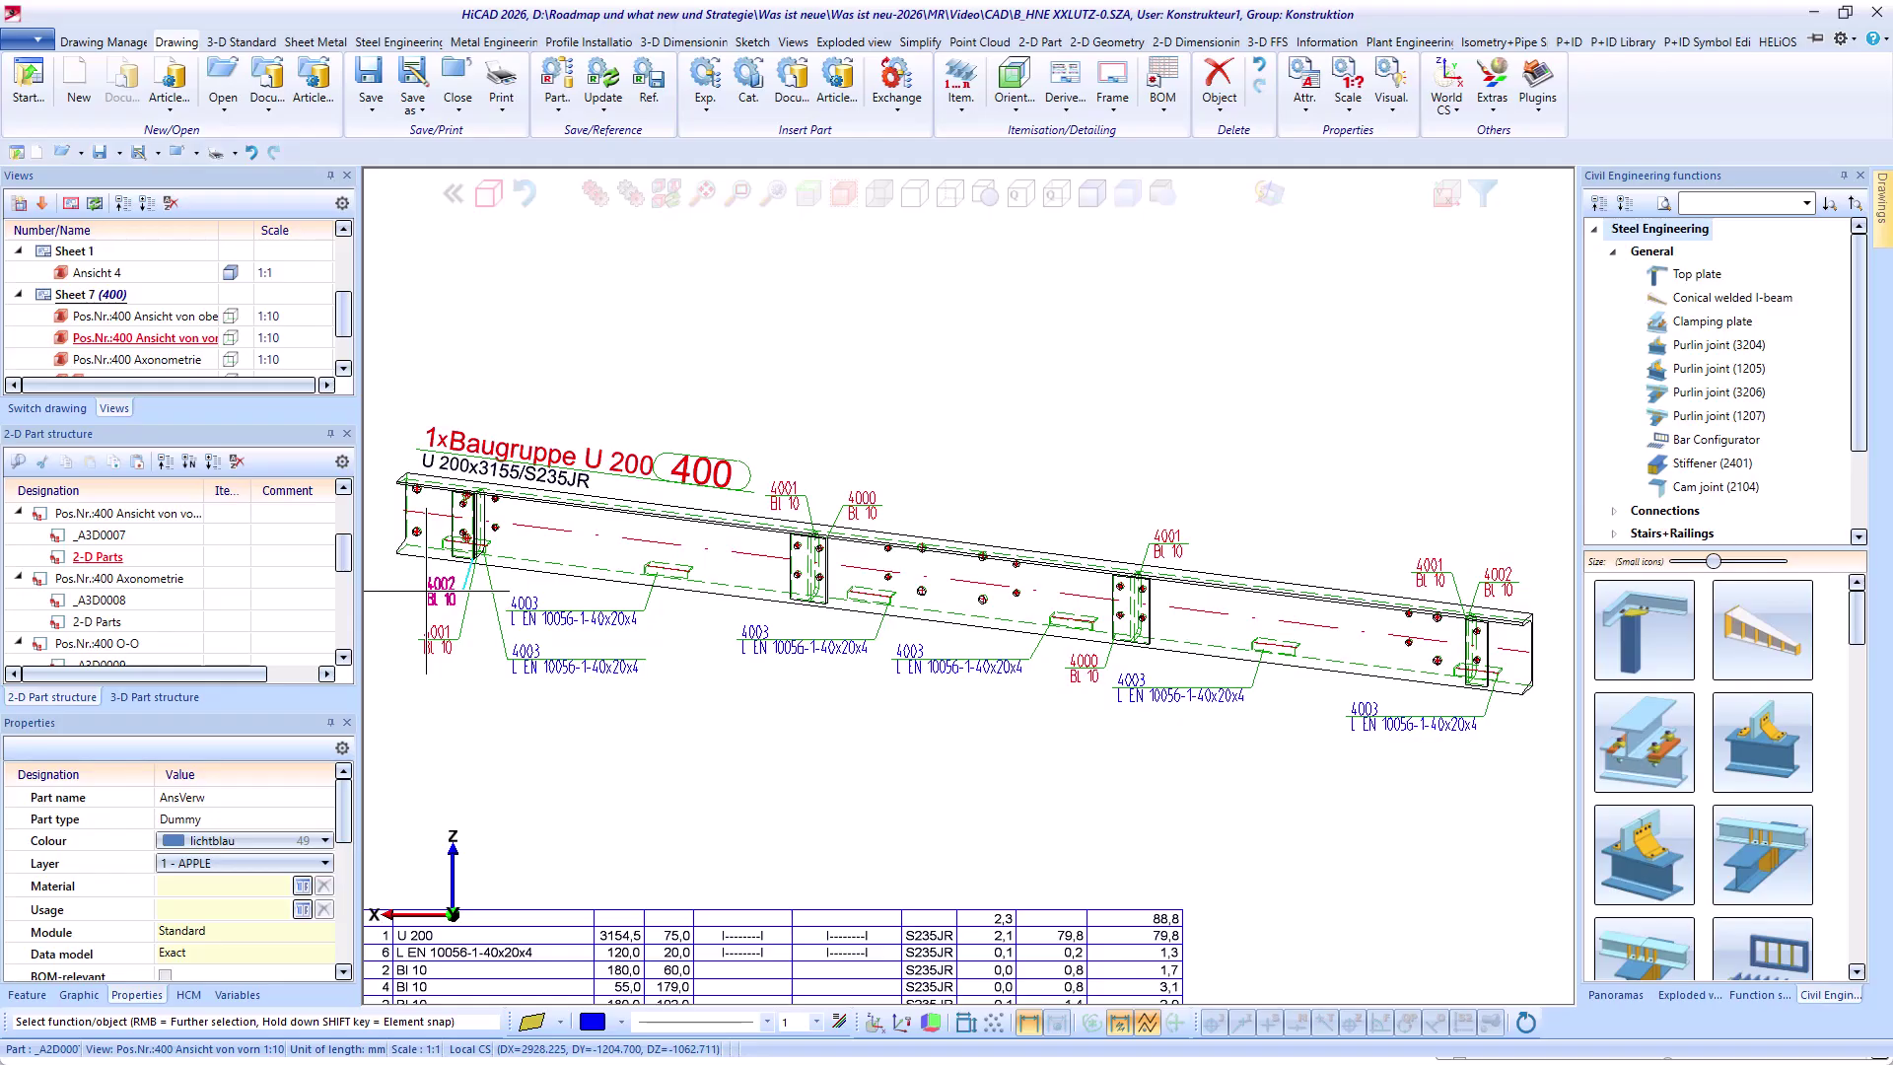
{"action": "left_click", "coordinate": [426, 592]}
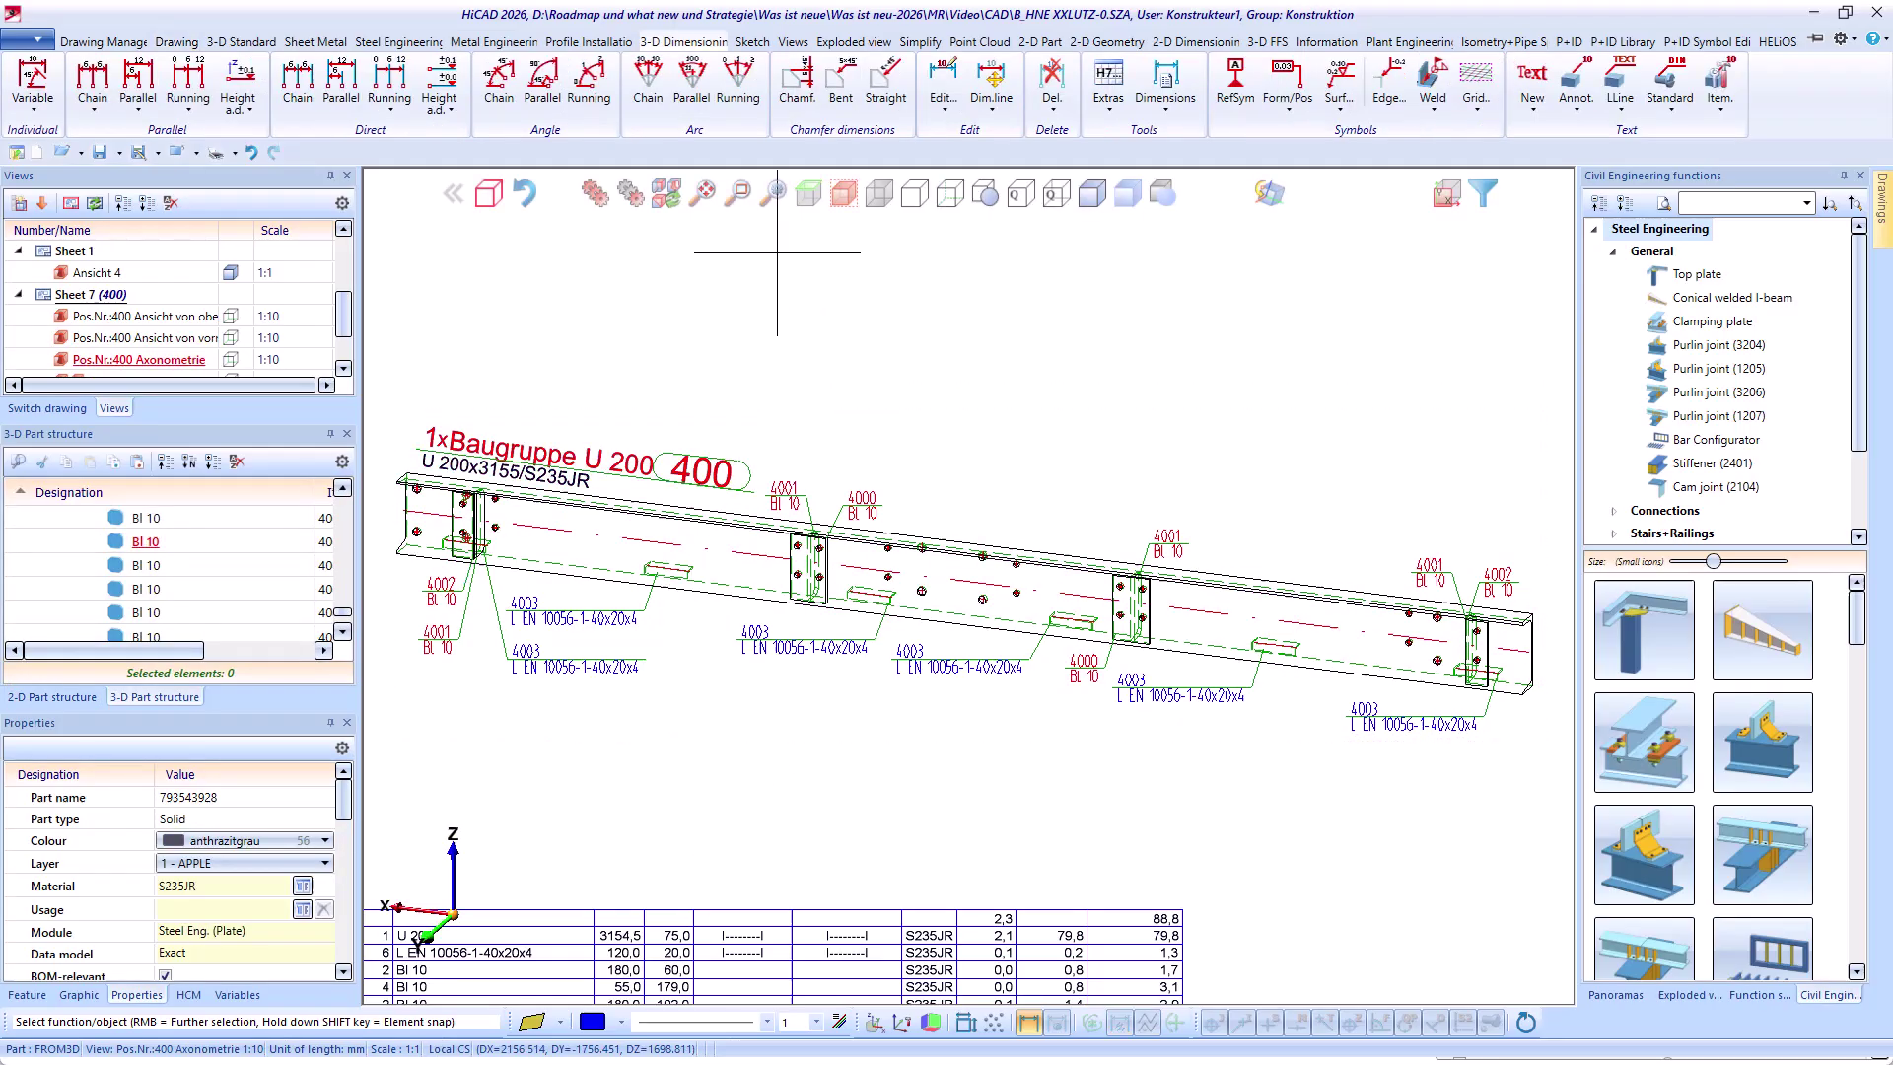
{"action": "left_click", "coordinate": [703, 193]}
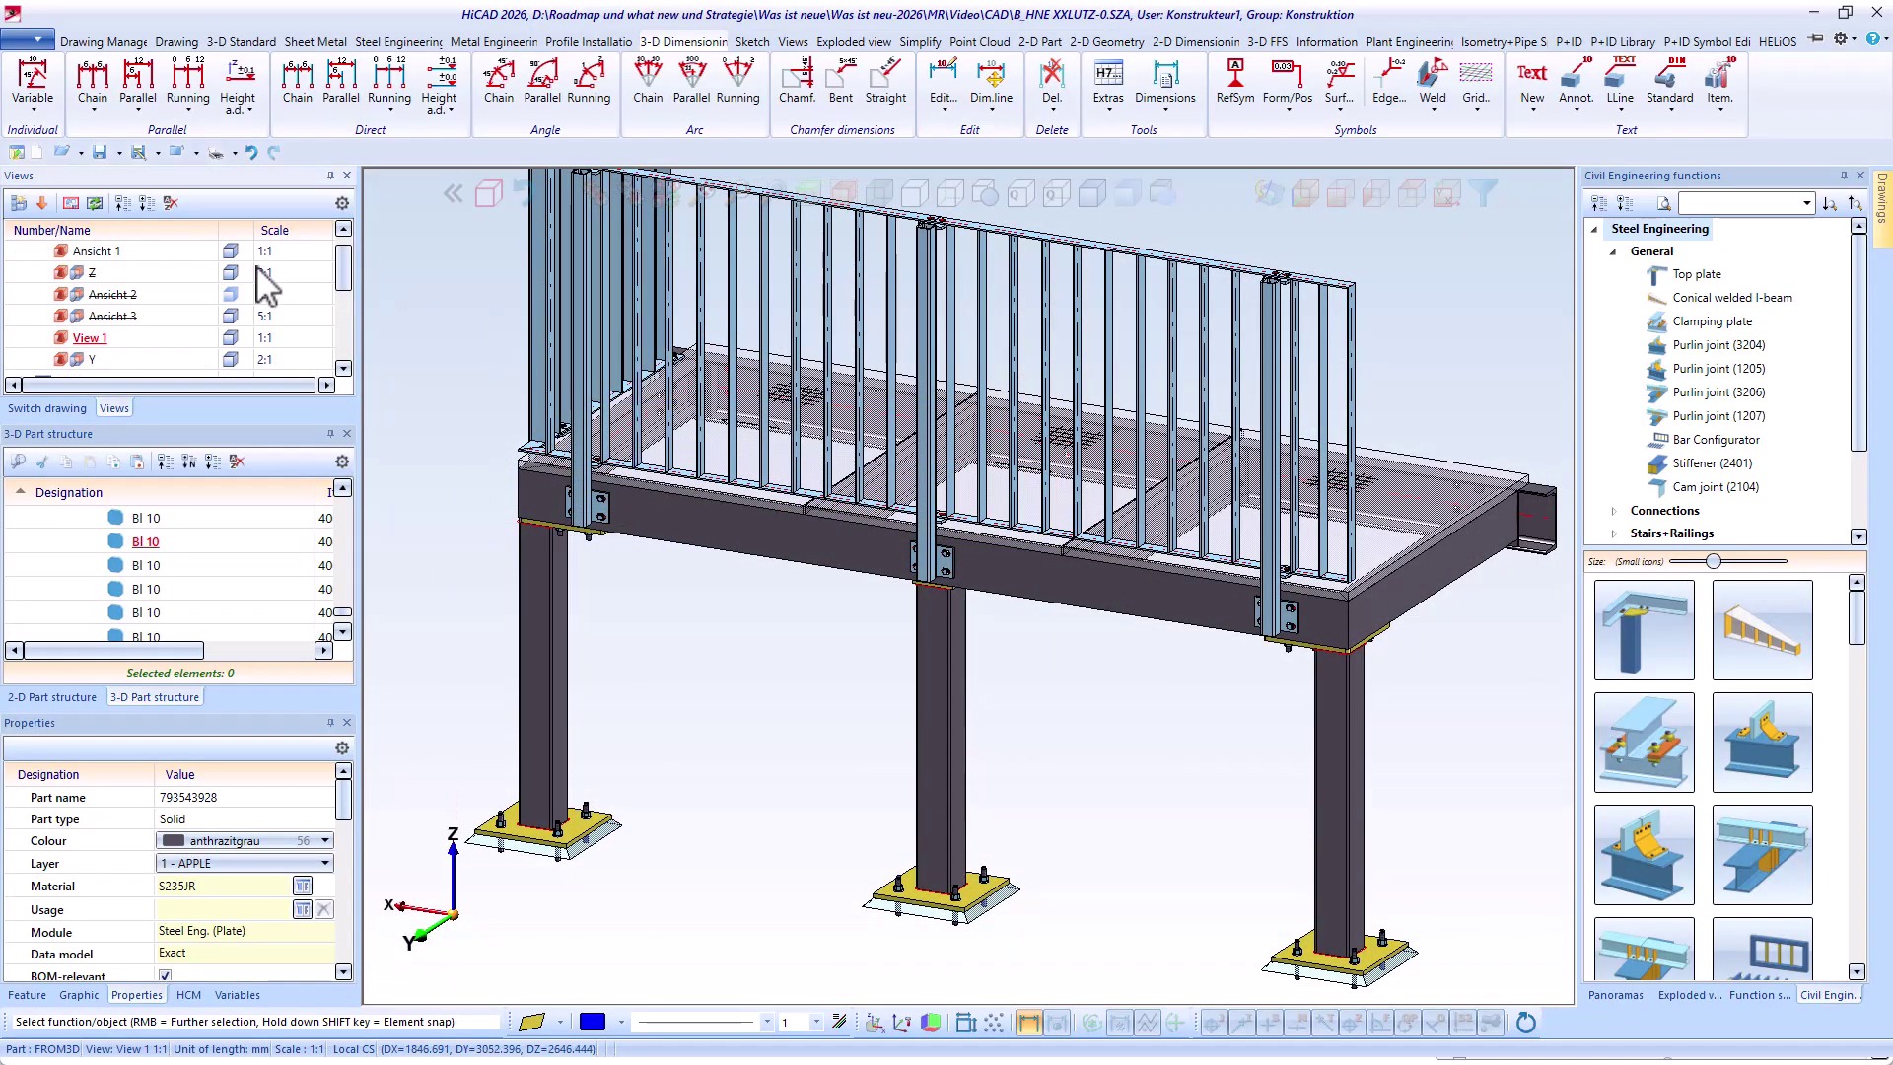
Activate Ansicht 1 and inspect the platform at the foot of the complete stair tower
{"action": "left_click", "coordinate": [87, 252]}
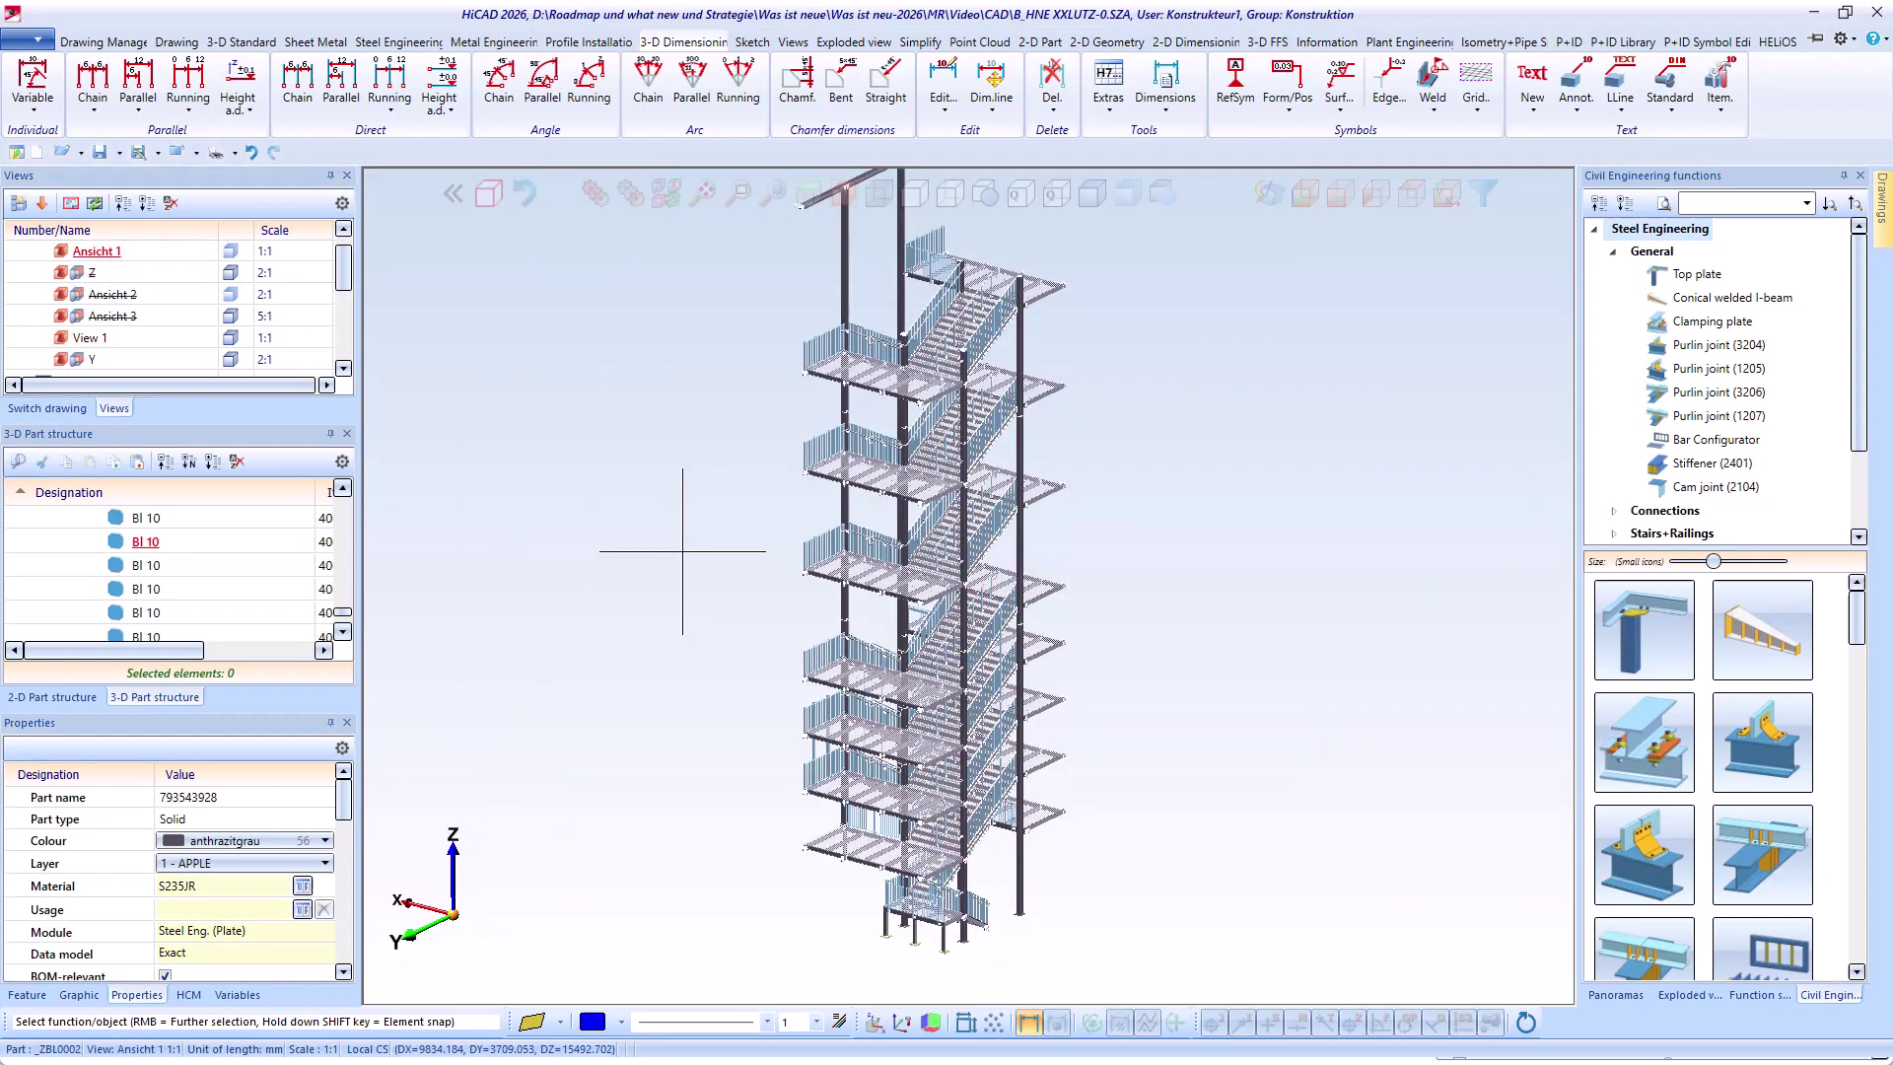
{"action": "left_click", "coordinate": [702, 719]}
{"action": "left_click", "coordinate": [1200, 917]}
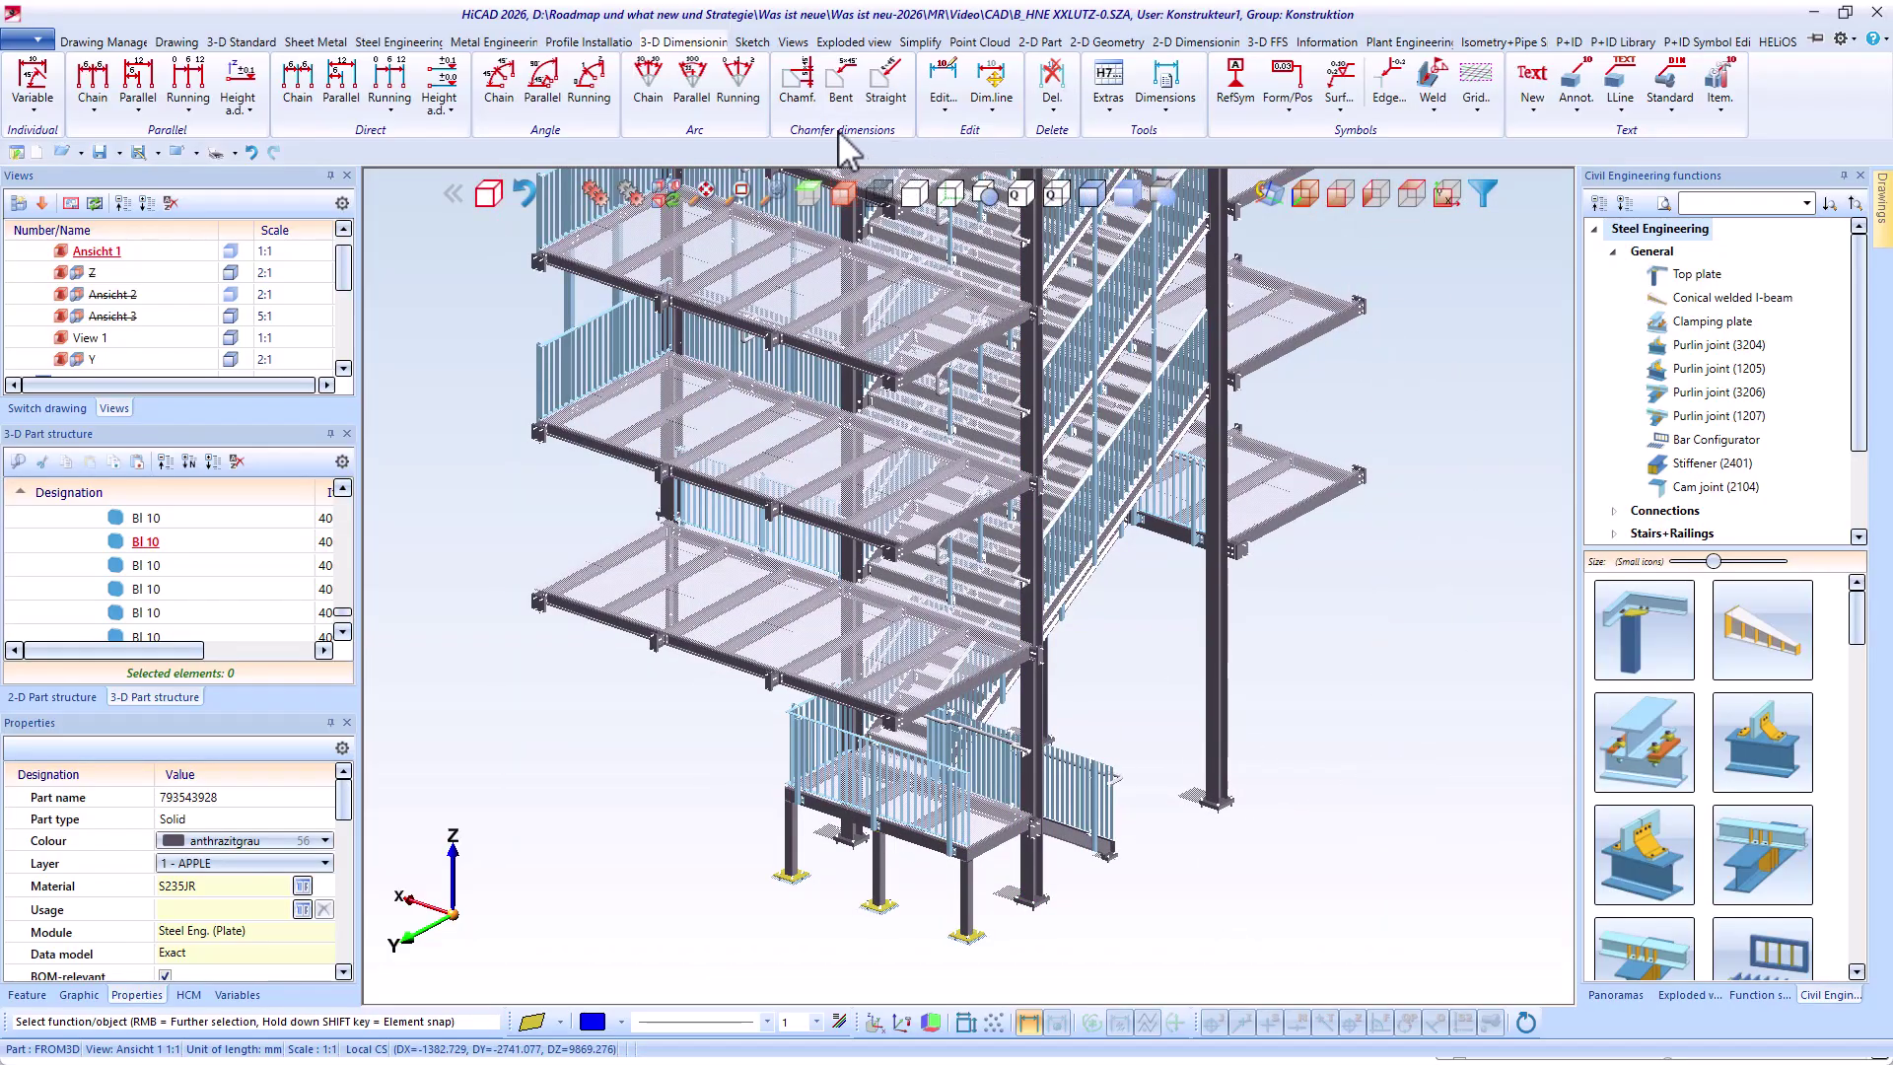
{"action": "left_click", "coordinate": [701, 195]}
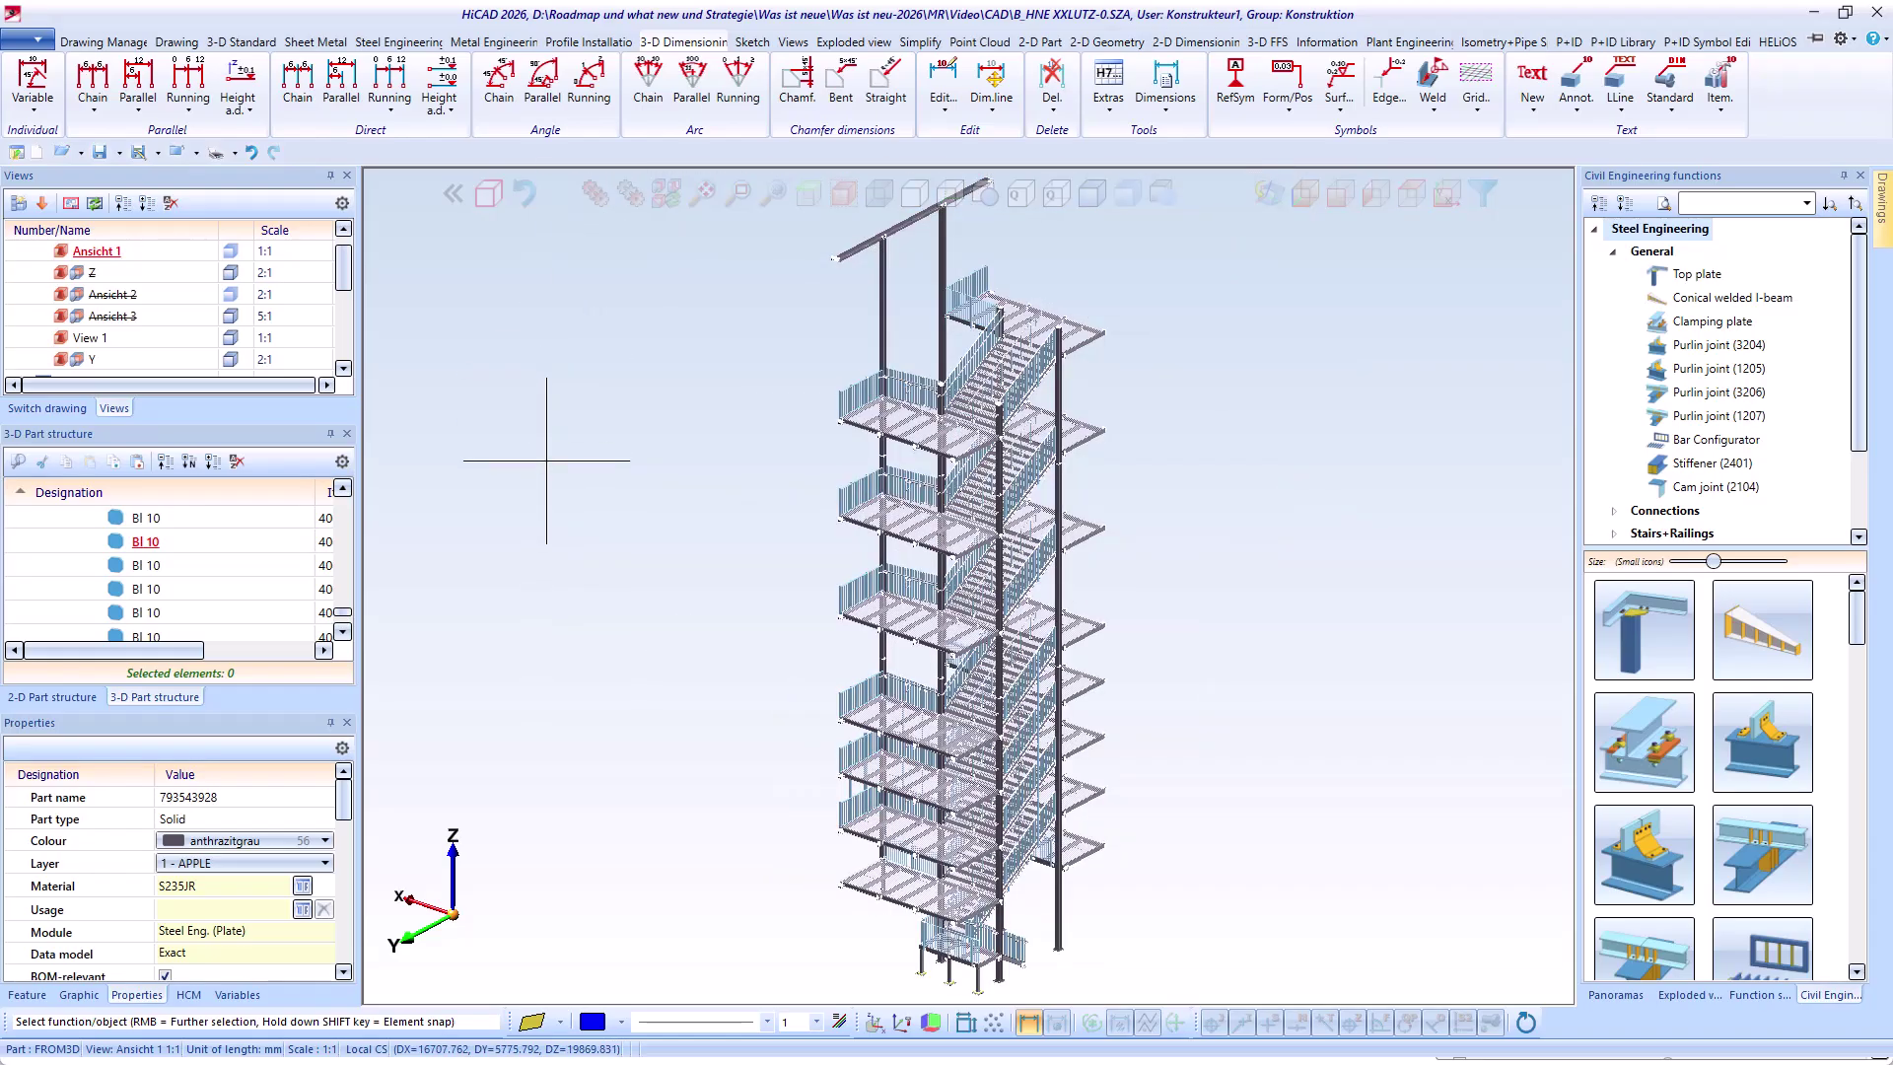